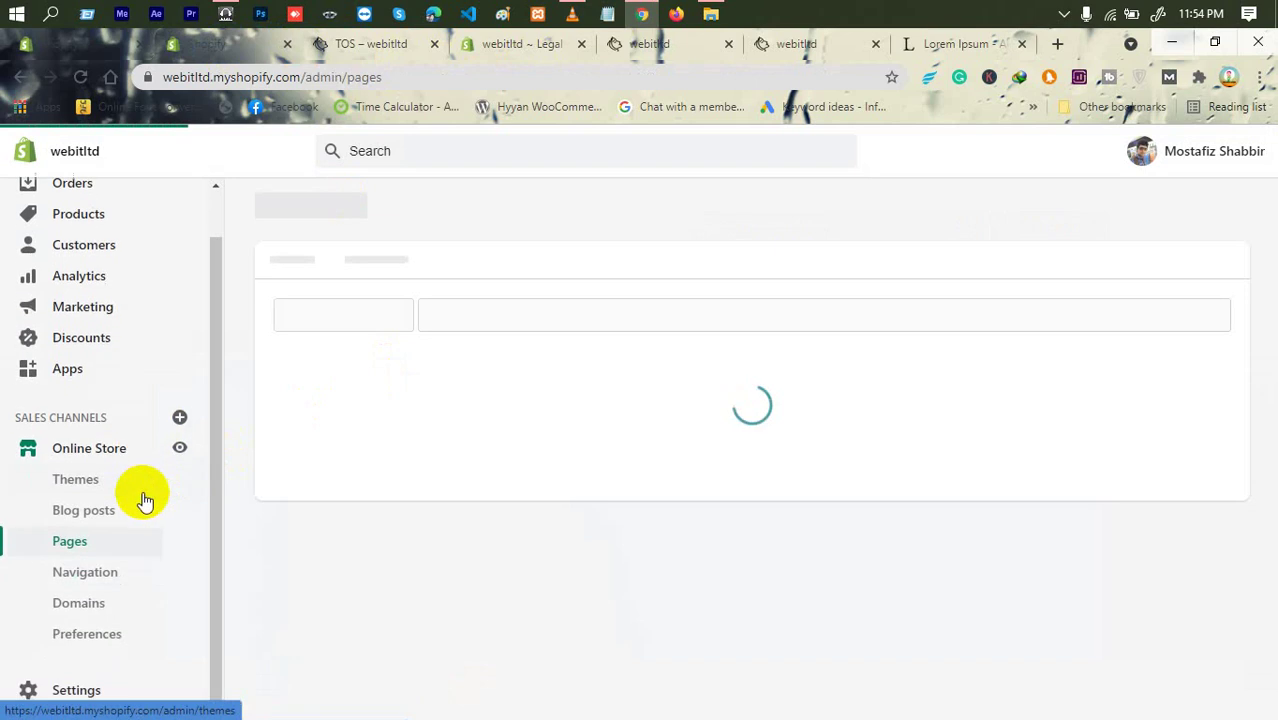
Close the Legal settings browser tab and open the store's Shipping and delivery settings.
{"action": "left_click", "coordinate": [587, 44]}
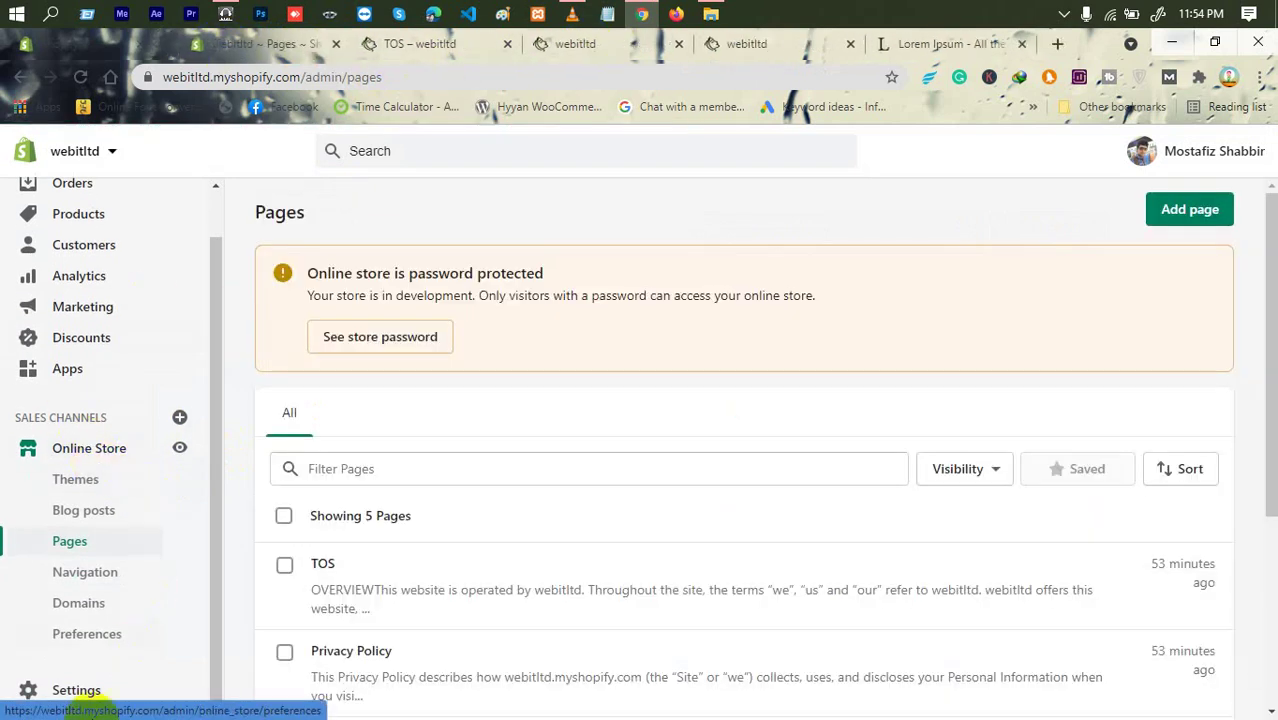
{"action": "left_click", "coordinate": [82, 692]}
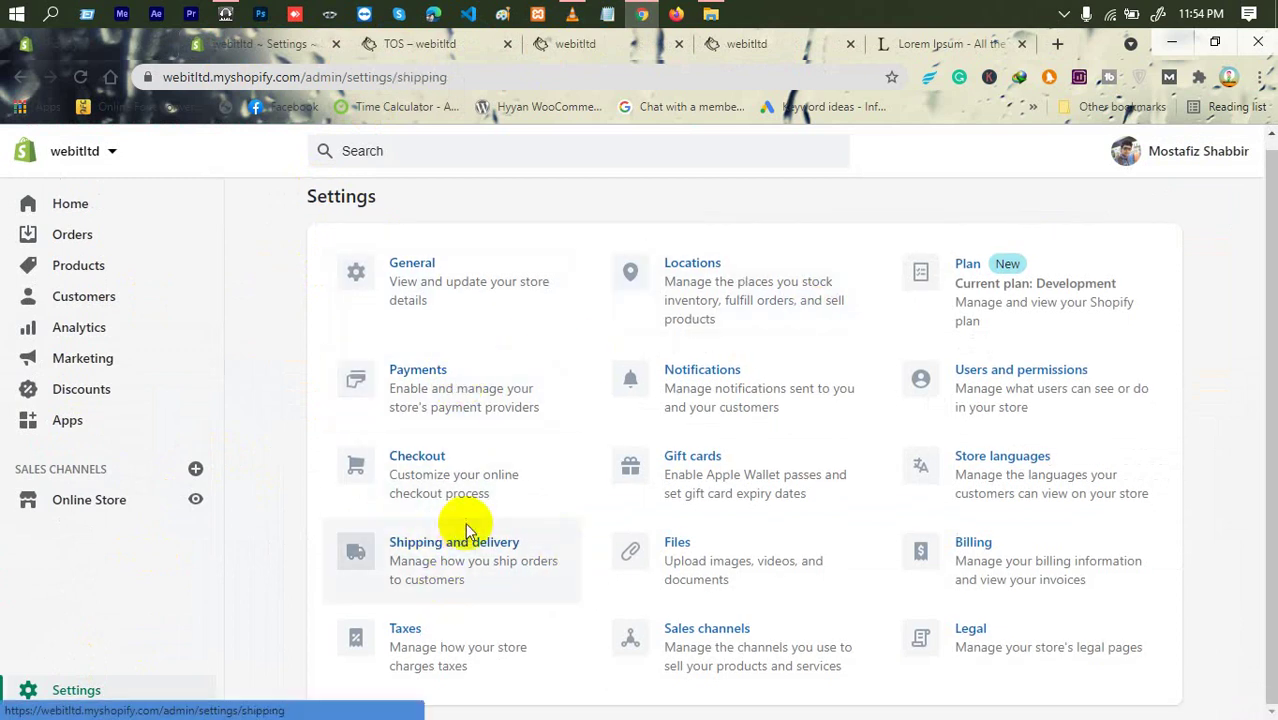
{"action": "left_click", "coordinate": [500, 540]}
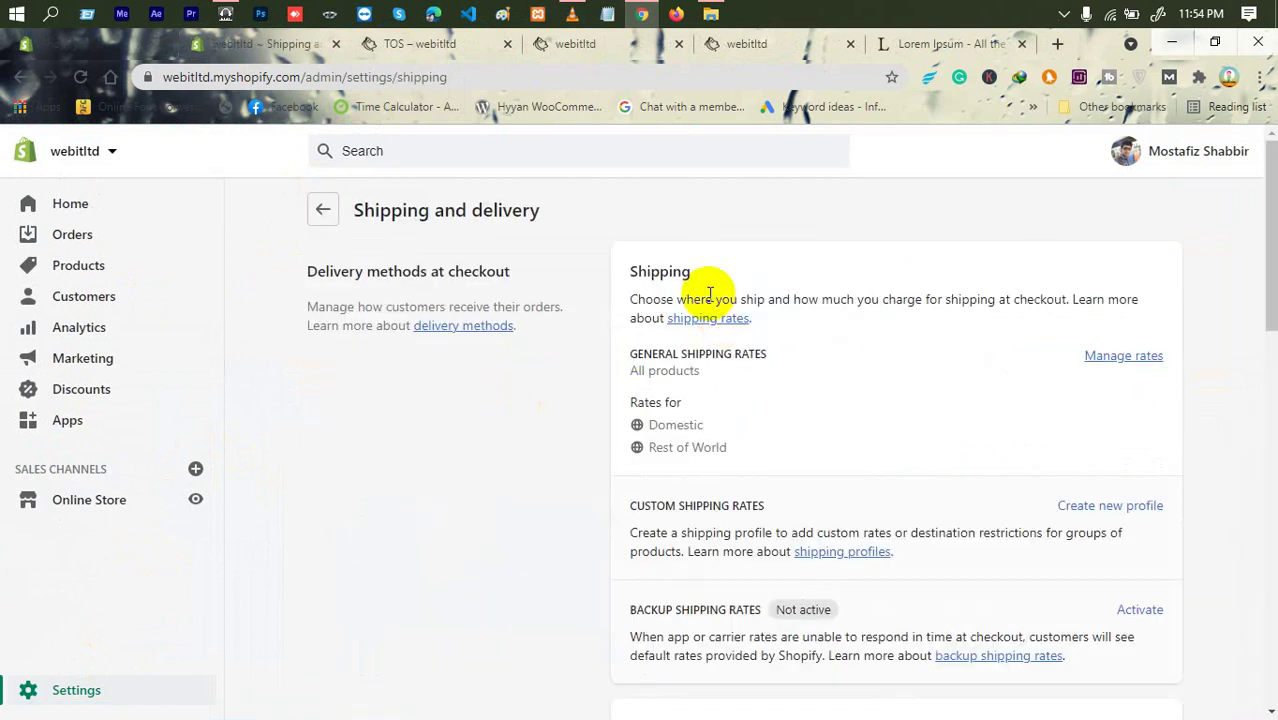
Review the shipping rate sections and the local delivery and pickup options on the Shipping and delivery page.
{"action": "left_click_drag", "start_coordinate": [630, 268], "coordinate": [722, 272]}
{"action": "left_click", "coordinate": [810, 322]}
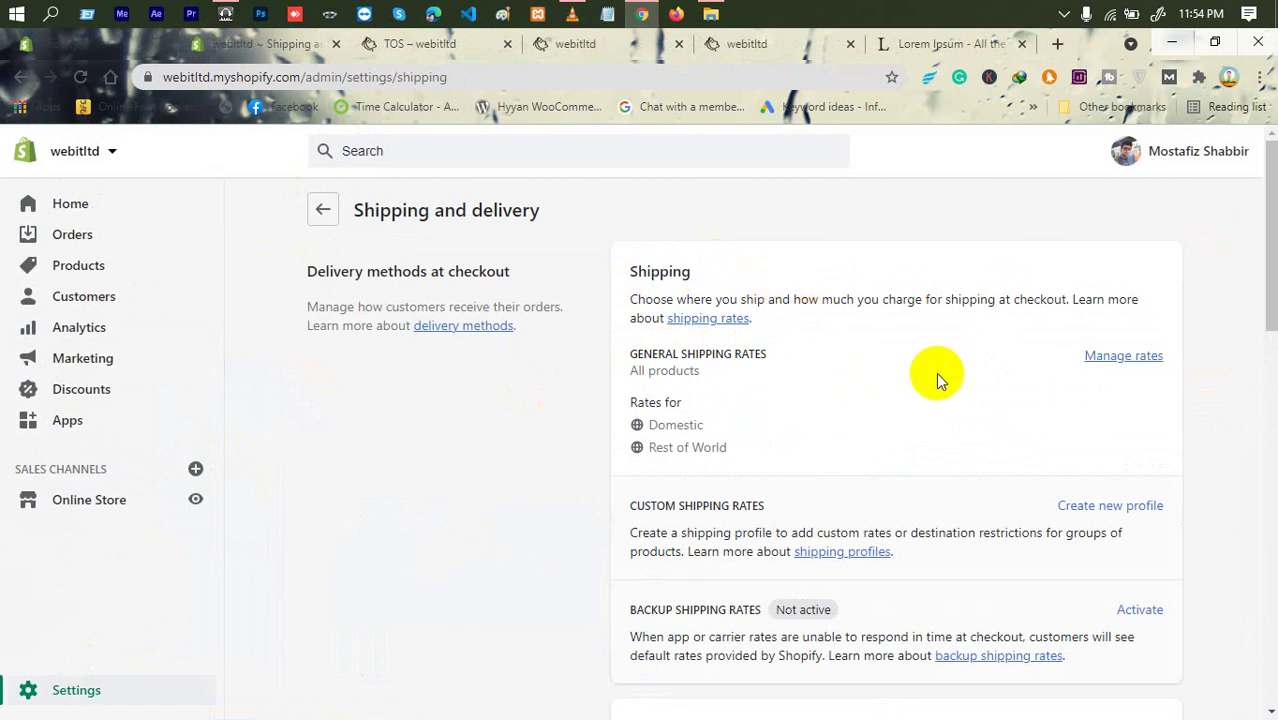
{"action": "left_click_drag", "start_coordinate": [648, 408], "coordinate": [713, 408]}
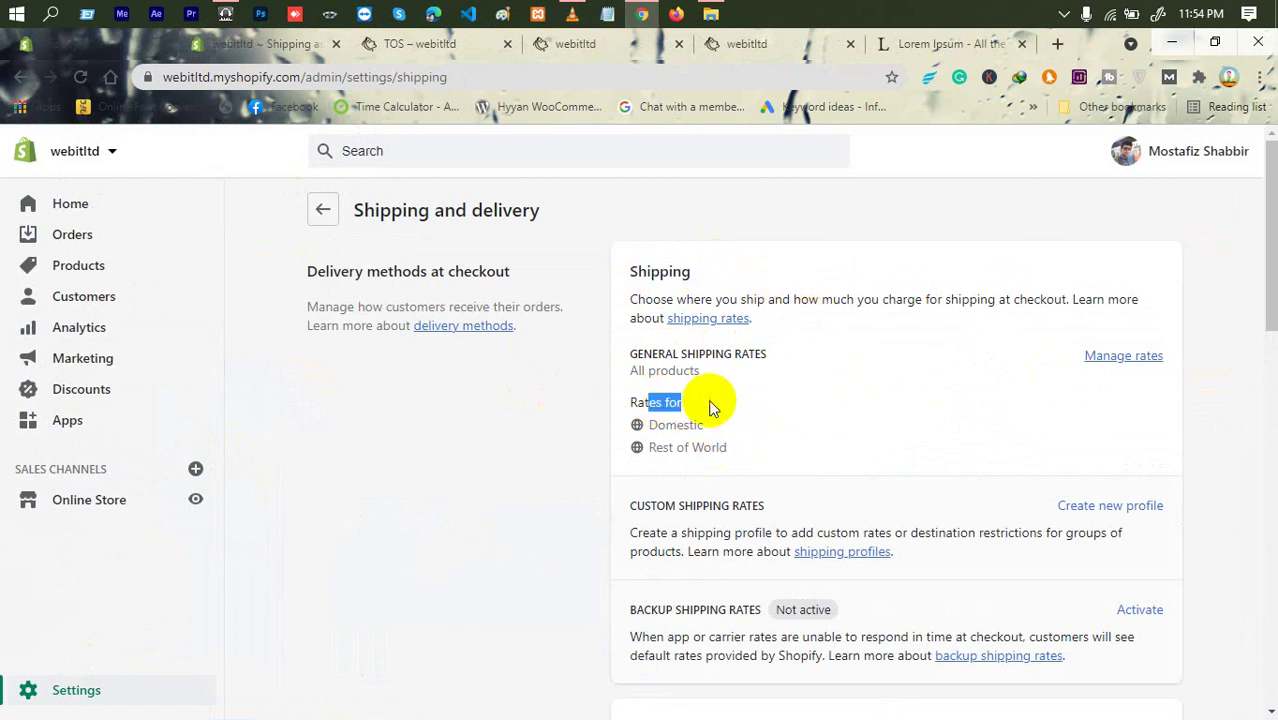
{"action": "left_click", "coordinate": [688, 428]}
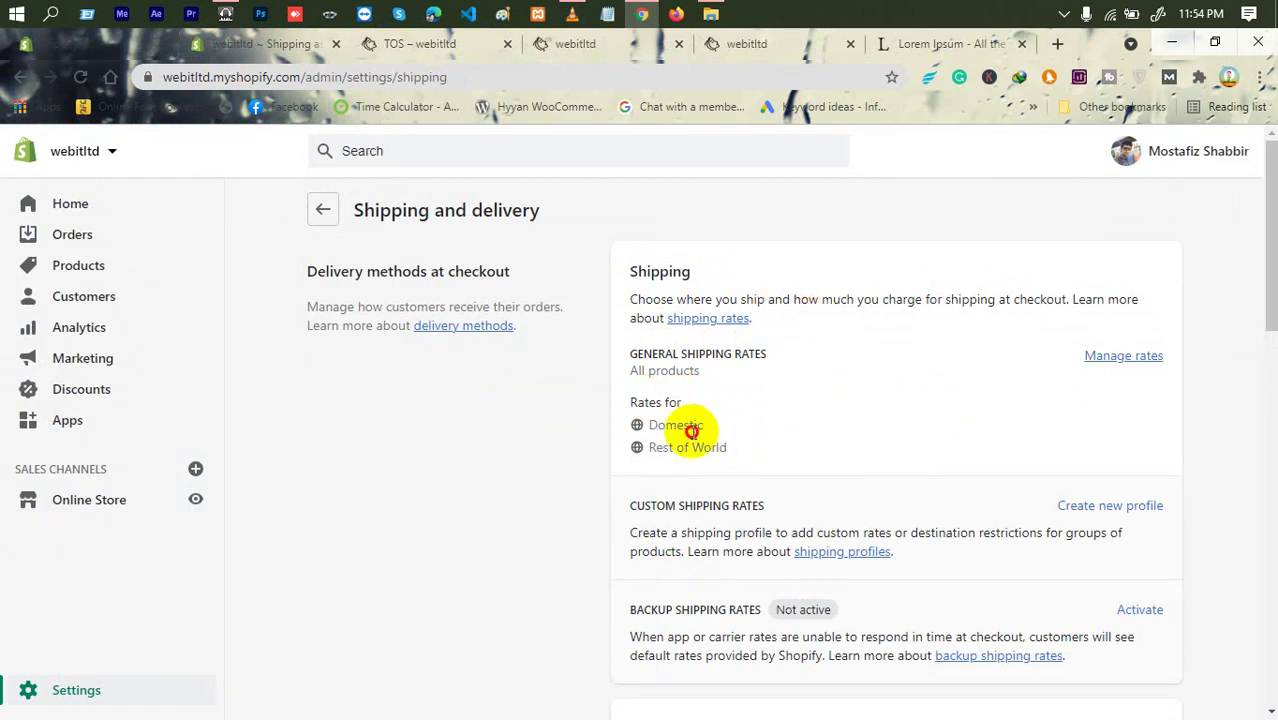
{"action": "left_click_drag", "start_coordinate": [705, 366], "coordinate": [639, 349]}
{"action": "scroll", "coordinate": [735, 385], "scroll_direction": "down", "scroll_amount": 1}
{"action": "scroll", "coordinate": [736, 374], "scroll_direction": "down", "scroll_amount": 2}
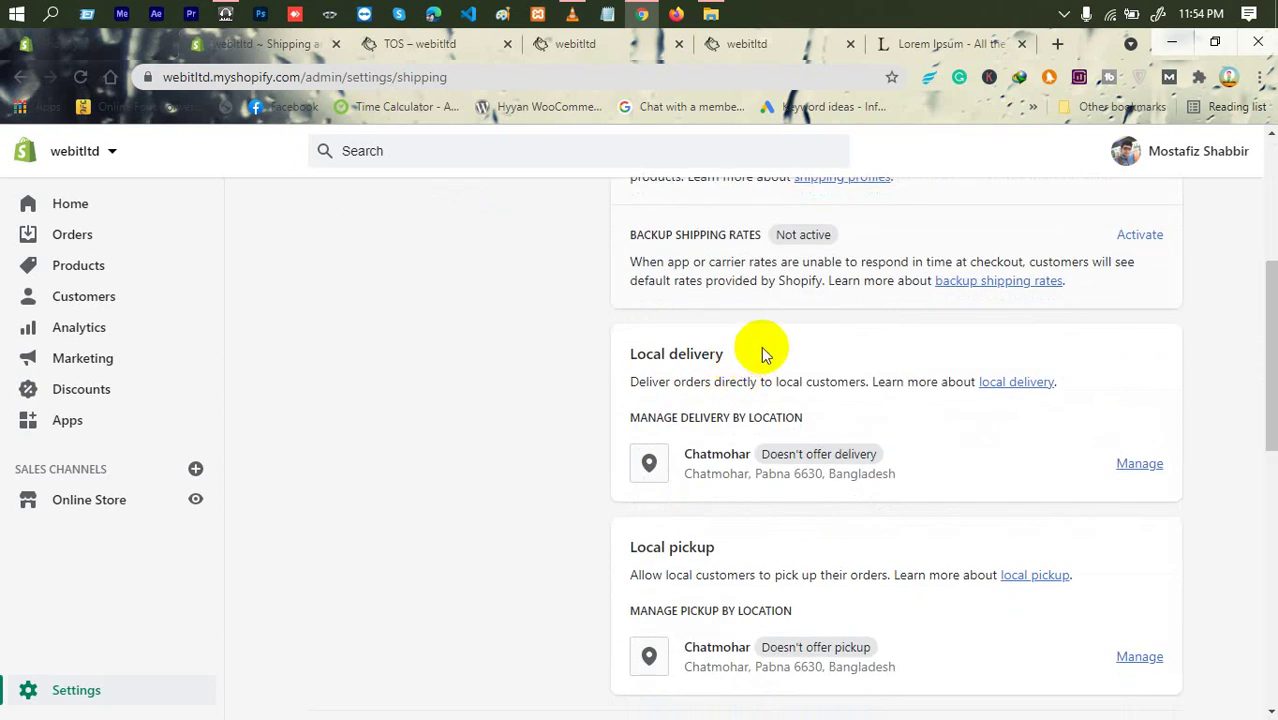
{"action": "scroll", "coordinate": [760, 350], "scroll_direction": "up", "scroll_amount": 3}
{"action": "scroll", "coordinate": [1080, 352], "scroll_direction": "down", "scroll_amount": 1}
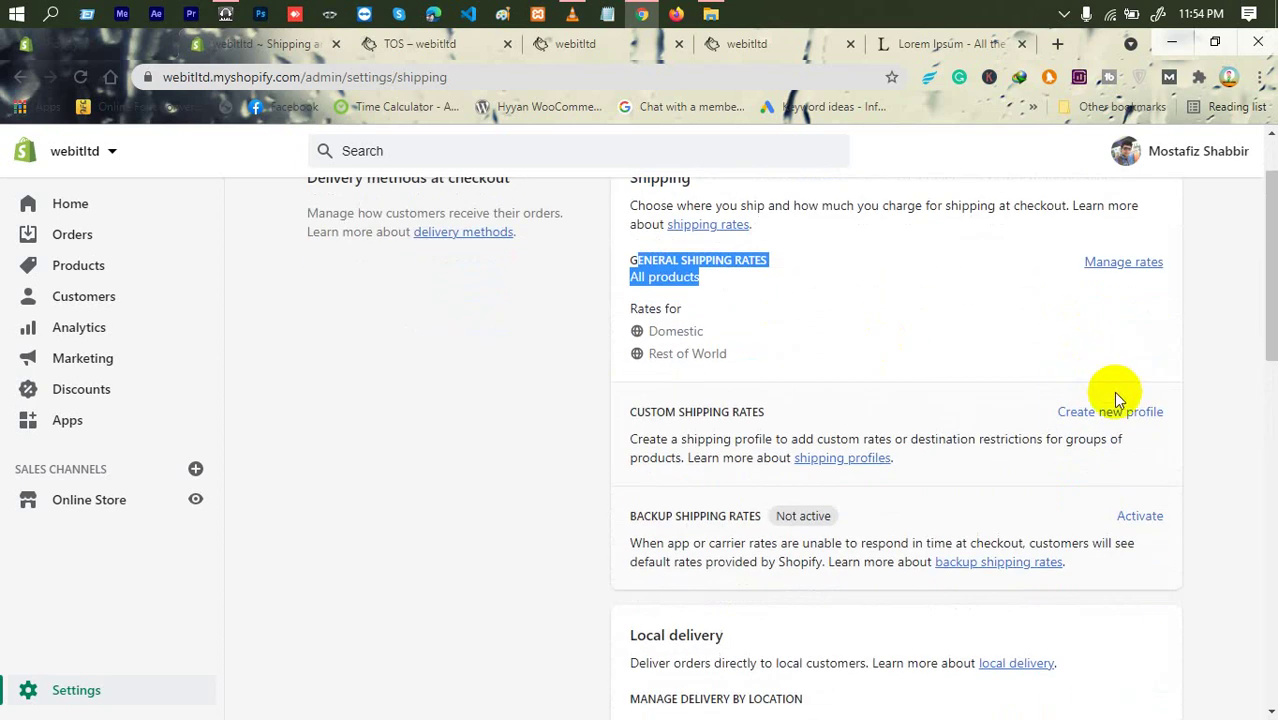
Open the general shipping rates for management and check the location the products ship from.
{"action": "left_click", "coordinate": [1133, 263]}
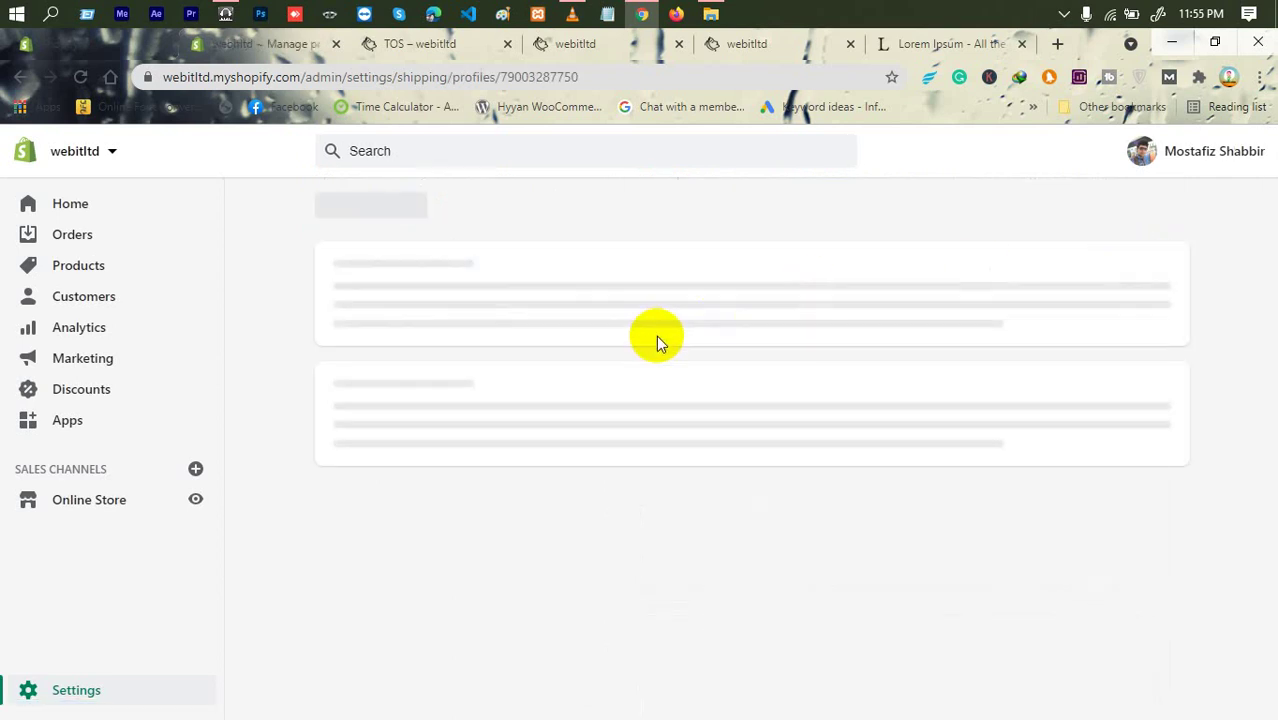
{"action": "scroll", "coordinate": [500, 394], "scroll_direction": "down", "scroll_amount": 4}
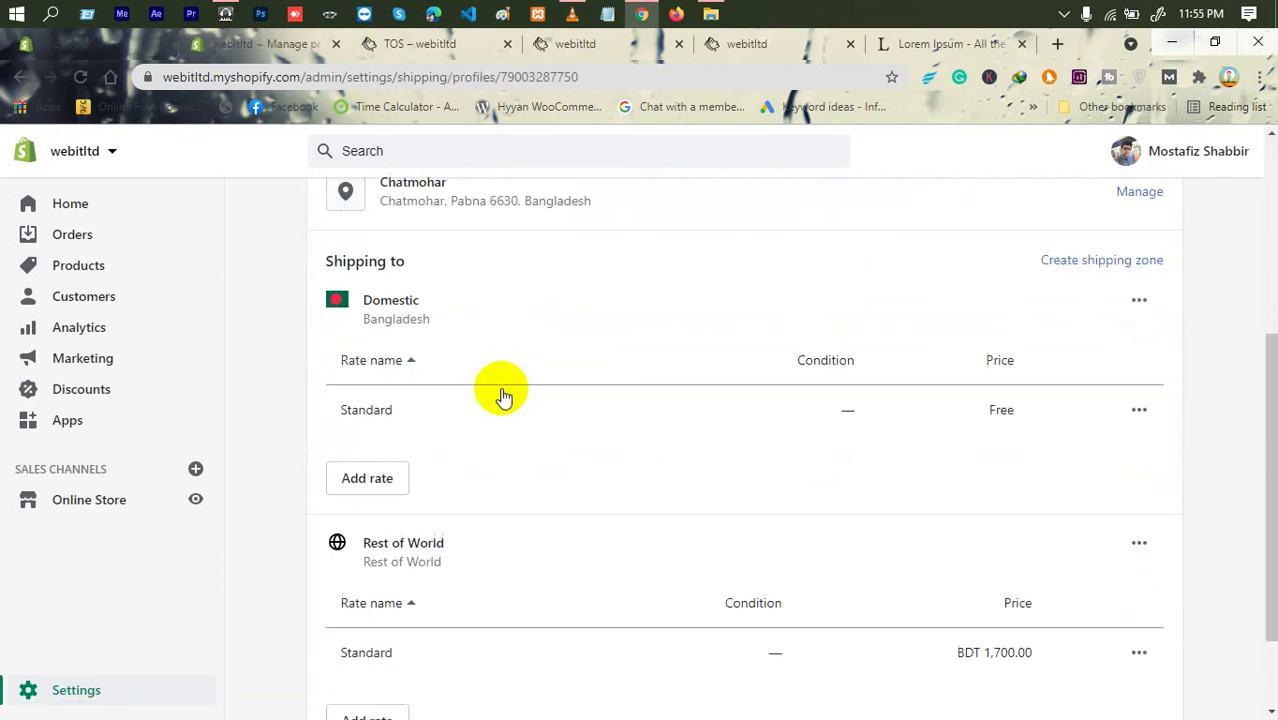
{"action": "scroll", "coordinate": [471, 357], "scroll_direction": "up", "scroll_amount": 2}
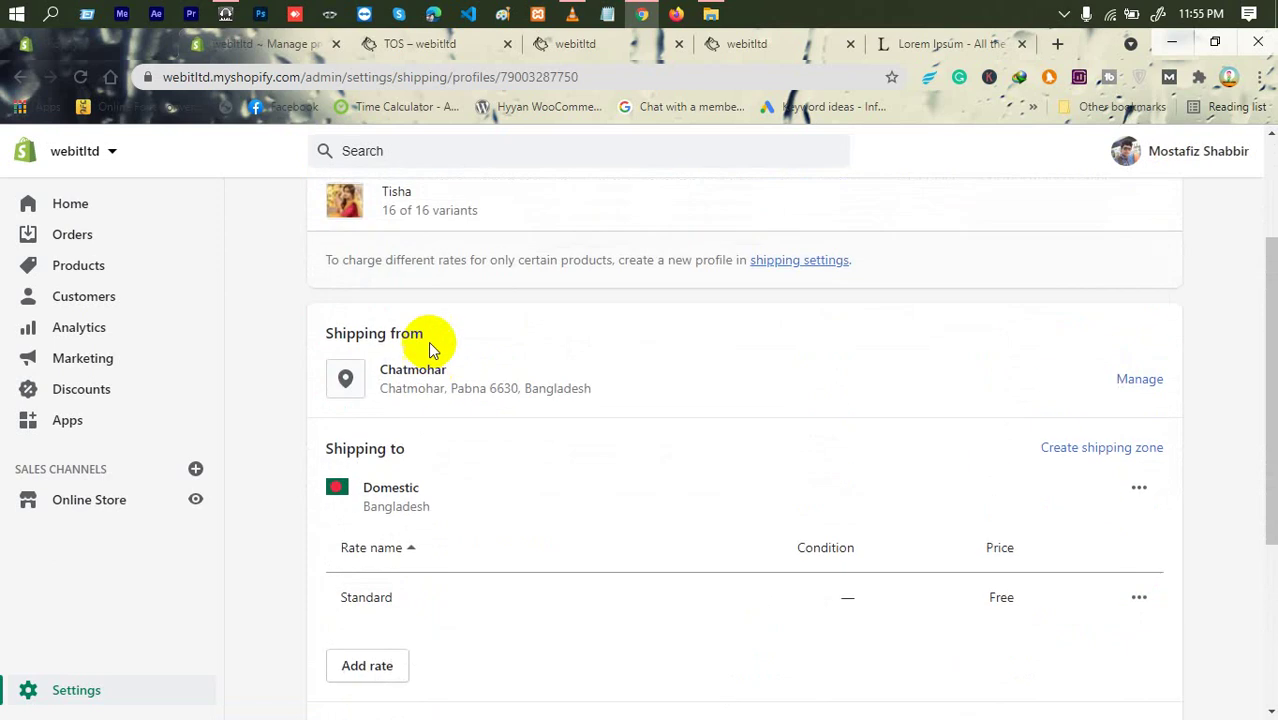
{"action": "left_click_drag", "start_coordinate": [430, 345], "coordinate": [561, 373]}
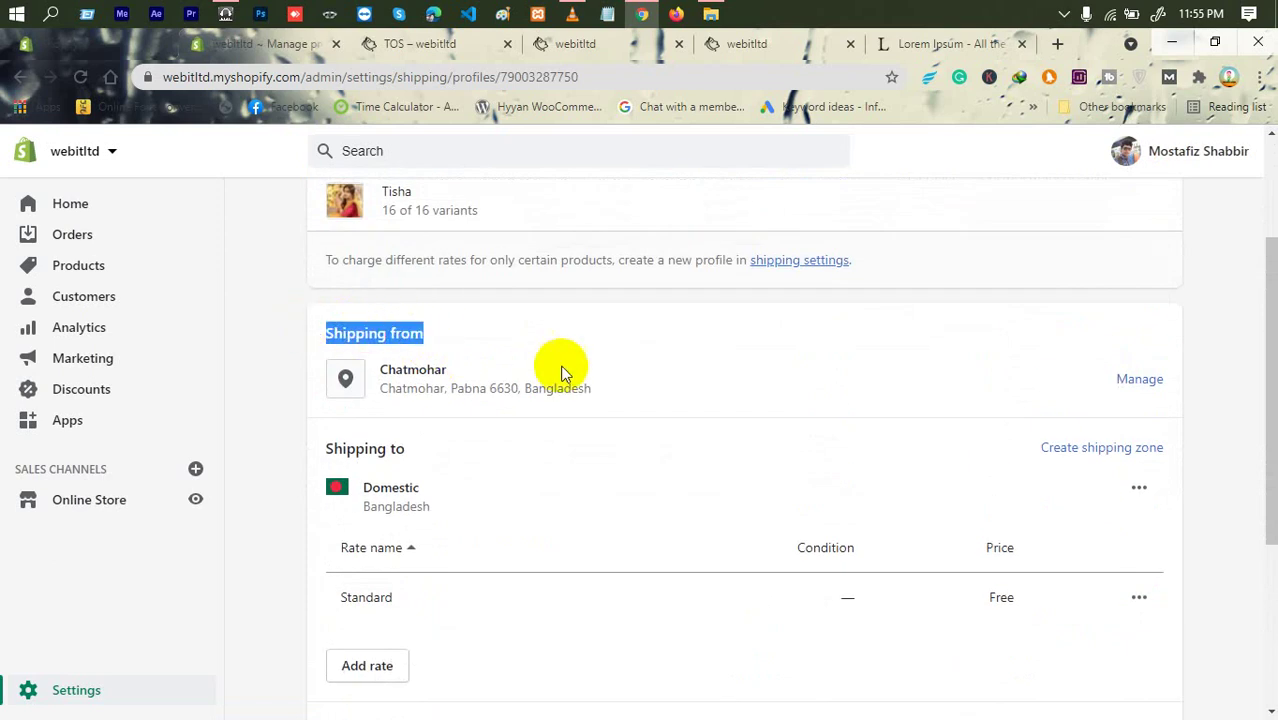
{"action": "left_click_drag", "start_coordinate": [456, 374], "coordinate": [326, 318]}
{"action": "left_click", "coordinate": [368, 378]}
{"action": "left_click", "coordinate": [585, 421]}
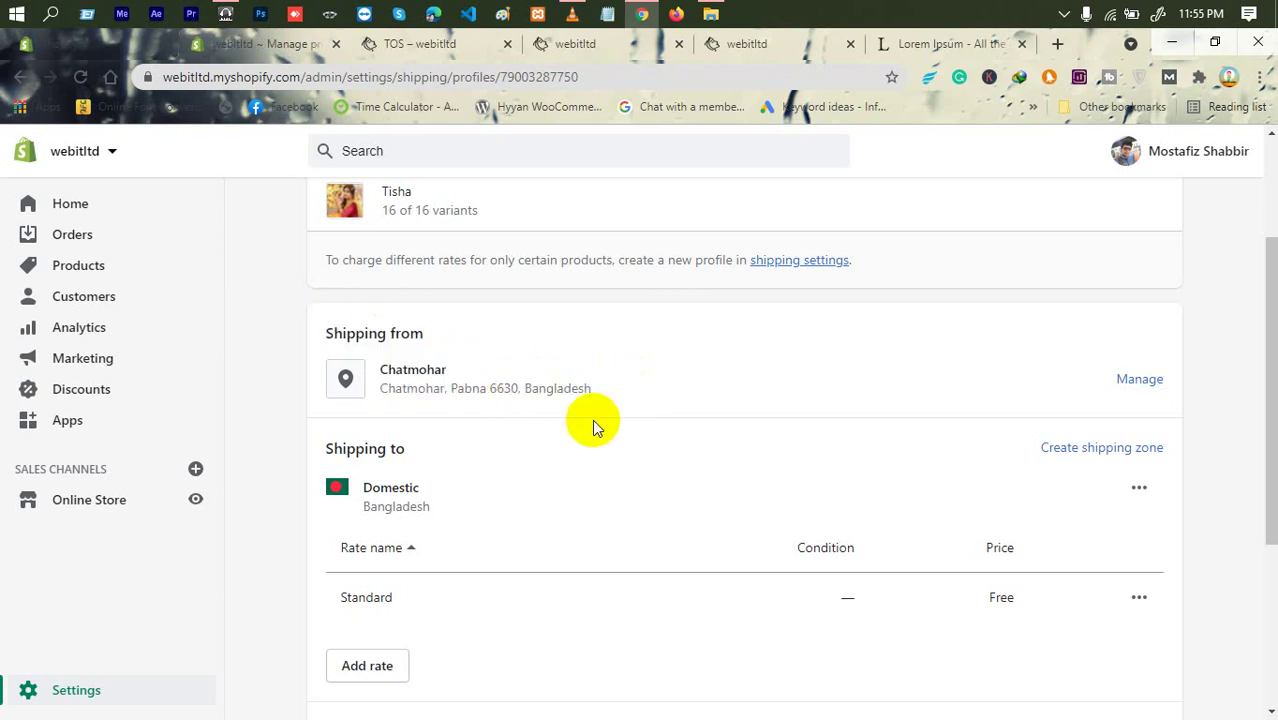
Examine the Domestic shipping zone's country, Standard rate and price.
{"action": "scroll", "coordinate": [594, 426], "scroll_direction": "down", "scroll_amount": 1}
{"action": "scroll", "coordinate": [479, 423], "scroll_direction": "down", "scroll_amount": 2}
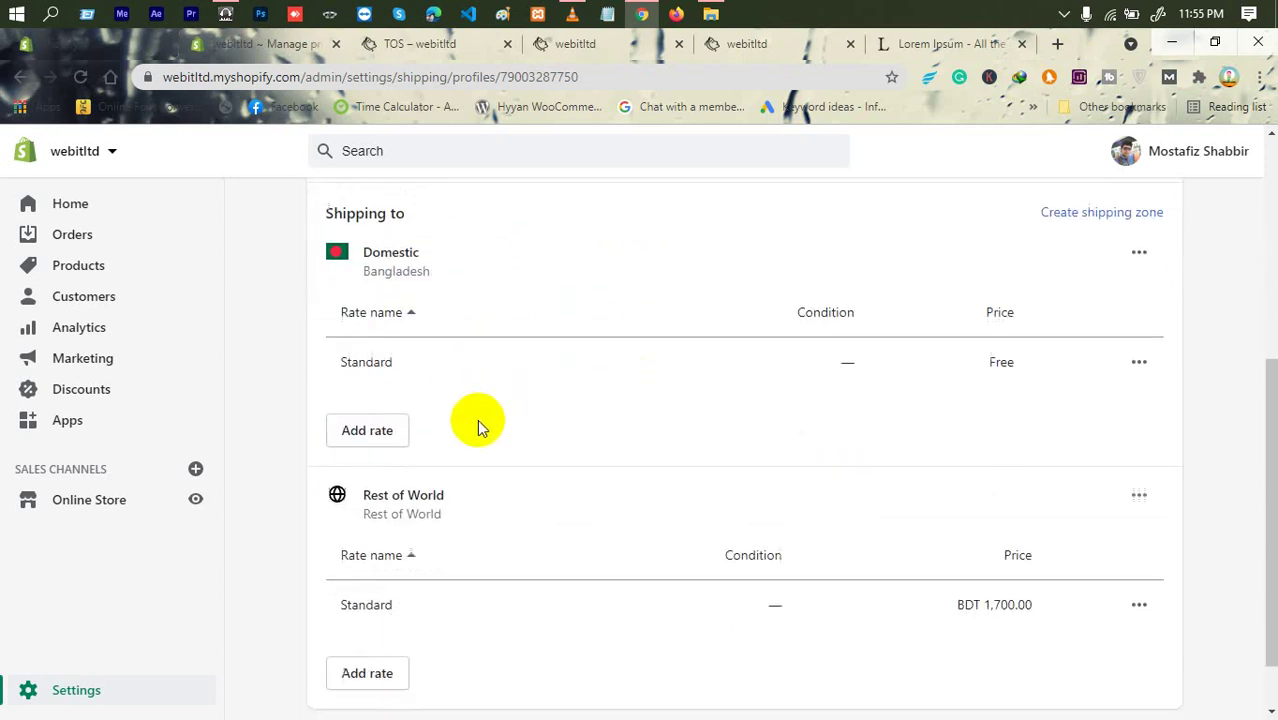
{"action": "scroll", "coordinate": [451, 333], "scroll_direction": "up", "scroll_amount": 1}
{"action": "left_click_drag", "start_coordinate": [437, 264], "coordinate": [345, 262]}
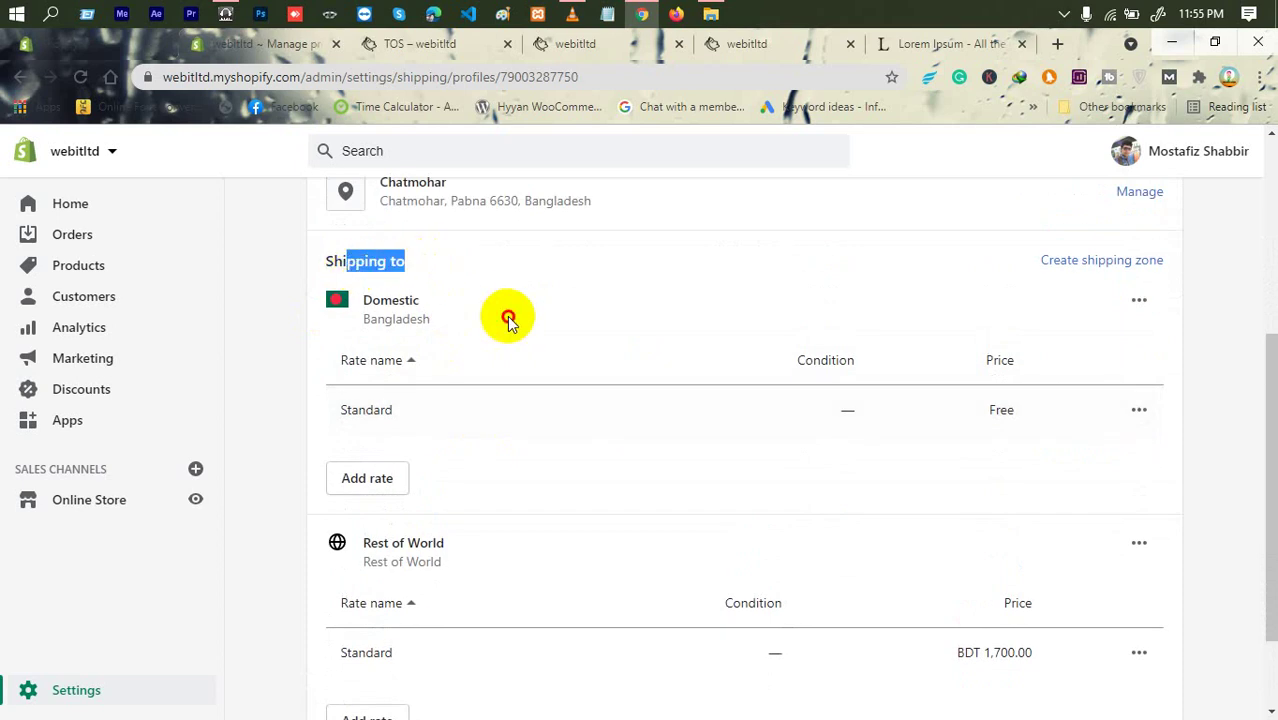
{"action": "left_click", "coordinate": [360, 403]}
{"action": "double_click", "coordinate": [363, 403]}
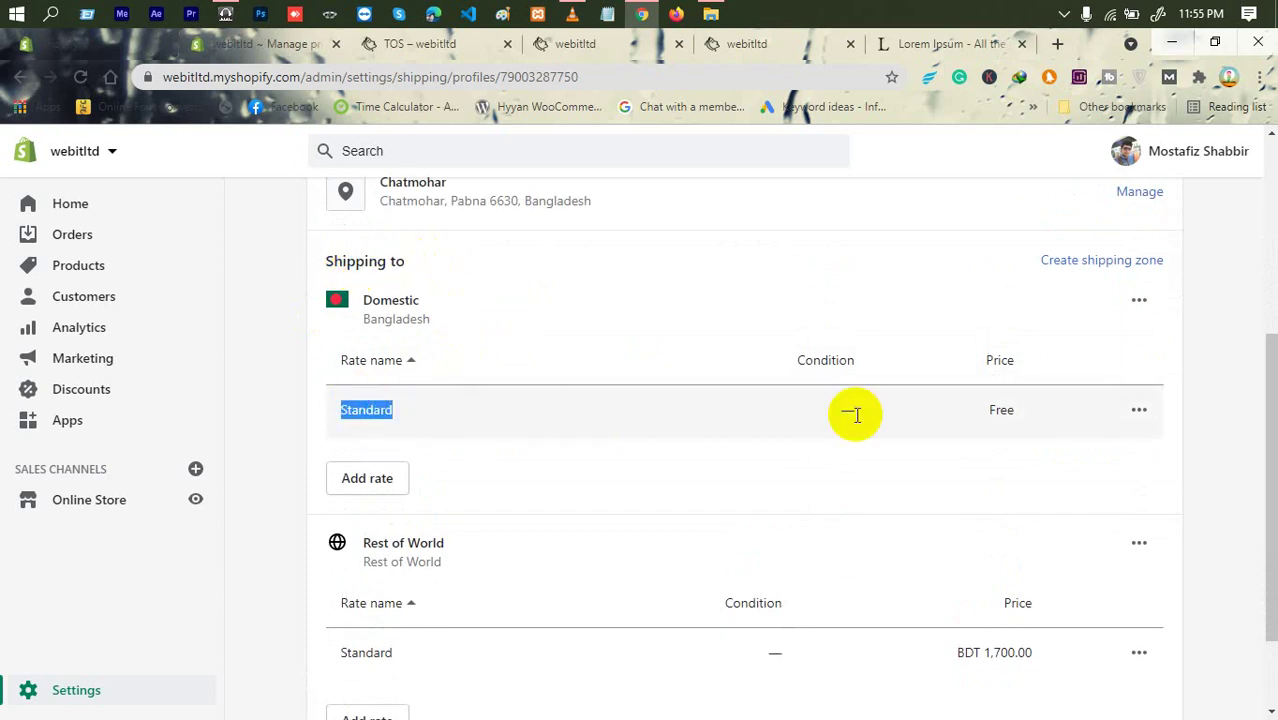
{"action": "double_click", "coordinate": [995, 410]}
{"action": "left_click_drag", "start_coordinate": [365, 299], "coordinate": [440, 326]}
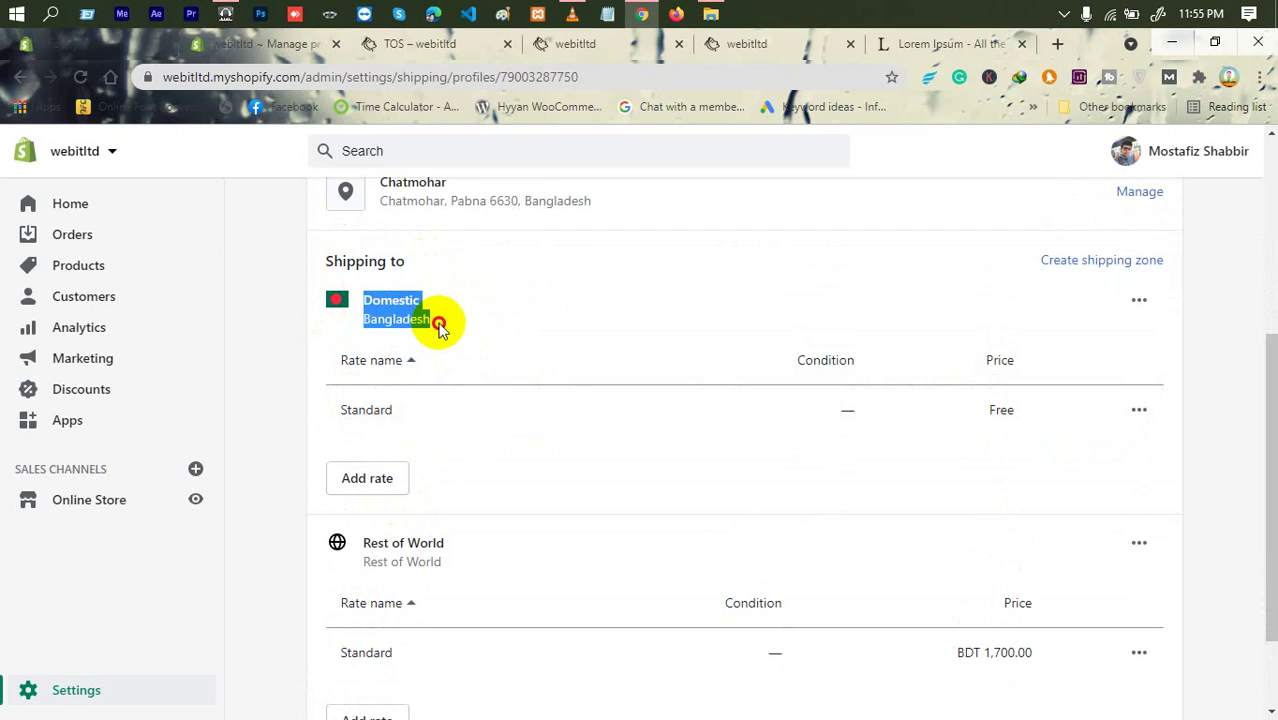
{"action": "double_click", "coordinate": [379, 413]}
{"action": "left_click", "coordinate": [1076, 451]}
Examine the Rest of World shipping zone and the price of its Standard rate.
{"action": "scroll", "coordinate": [513, 499], "scroll_direction": "down", "scroll_amount": 2}
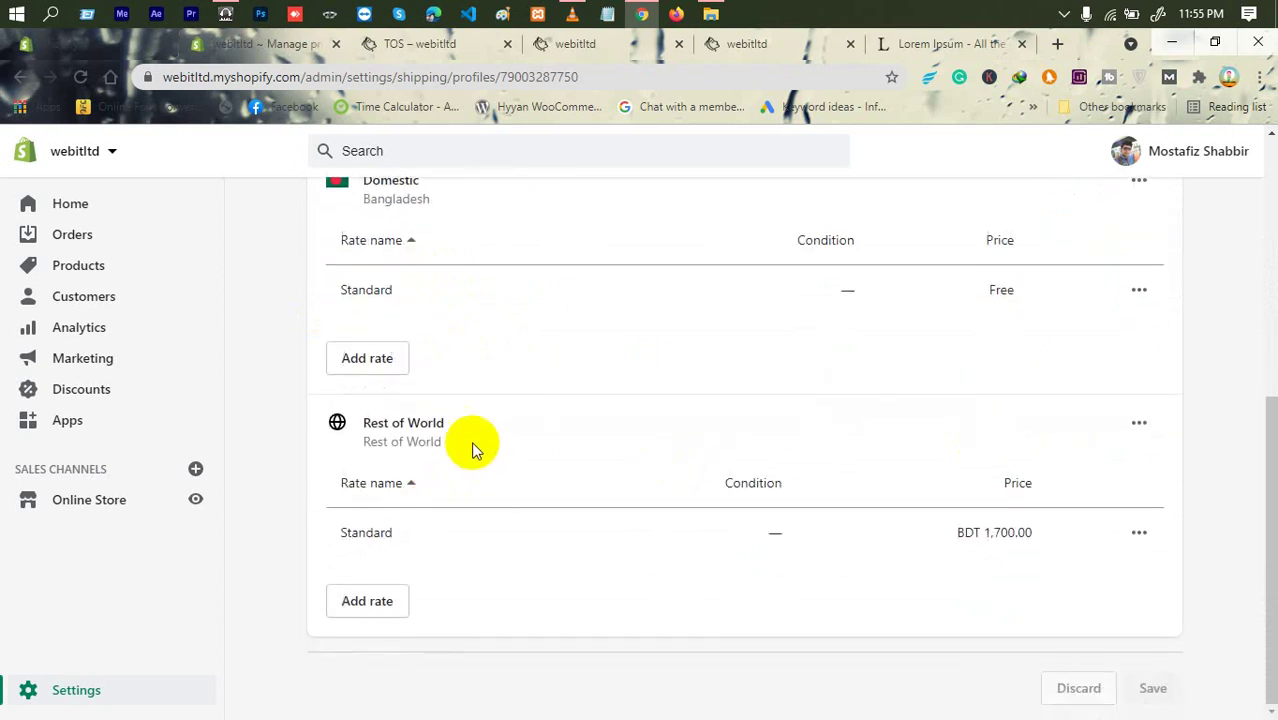
{"action": "mouse_move", "coordinate": [471, 442]}
{"action": "left_mouse_down"}
{"action": "mouse_move", "coordinate": [340, 419]}
{"action": "mouse_move", "coordinate": [468, 428]}
{"action": "left_mouse_up"}
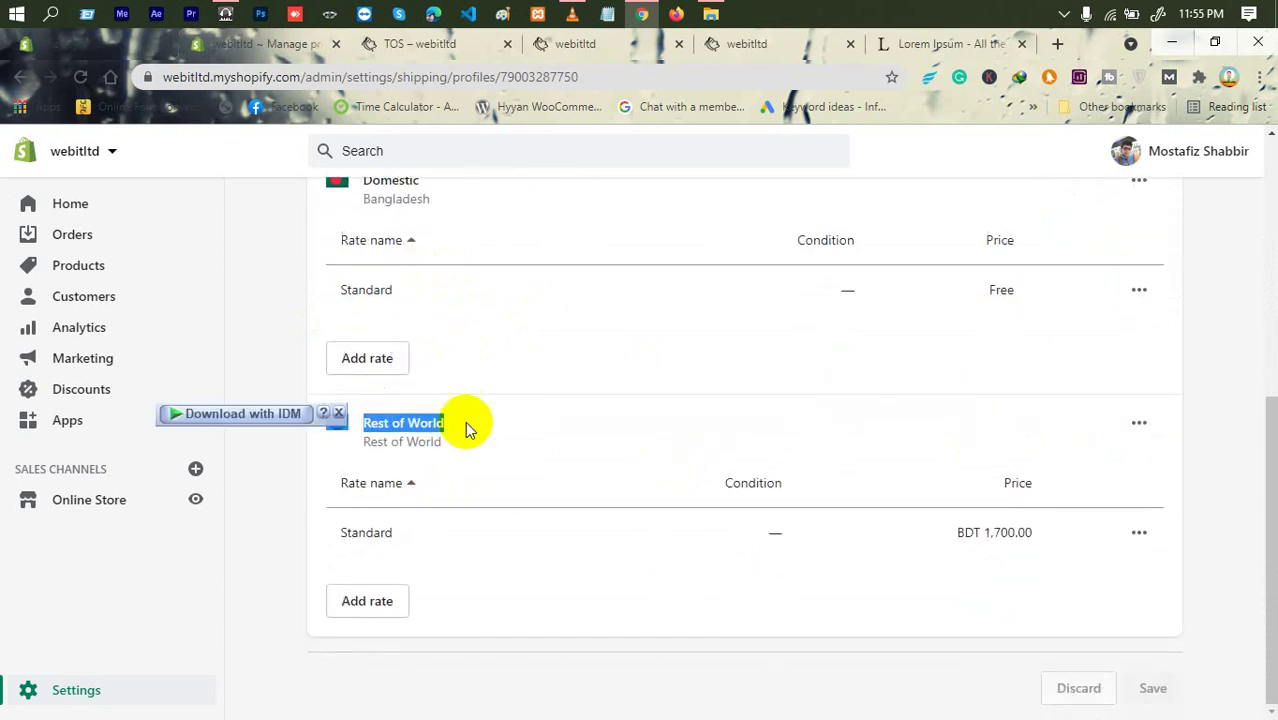
{"action": "left_click", "coordinate": [1013, 532]}
{"action": "double_click", "coordinate": [1013, 532]}
{"action": "left_click", "coordinate": [1013, 531]}
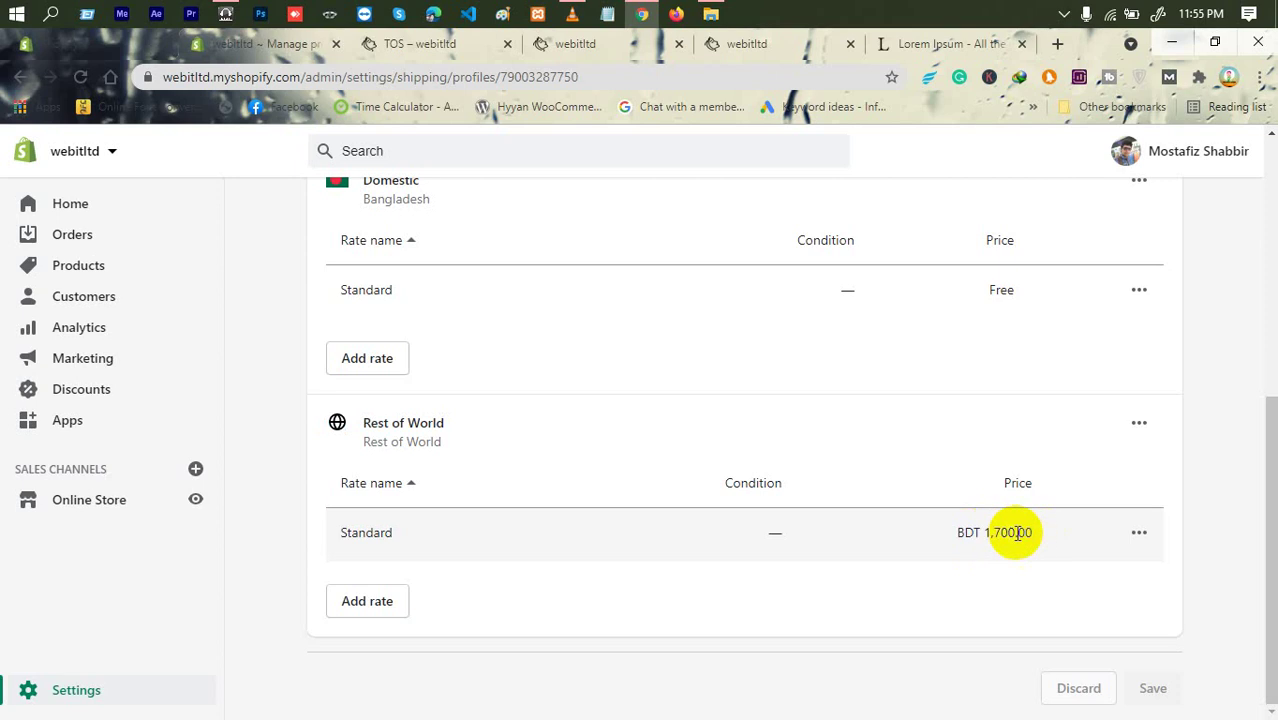
{"action": "left_click_drag", "start_coordinate": [985, 532], "coordinate": [885, 540]}
{"action": "left_click", "coordinate": [885, 540]}
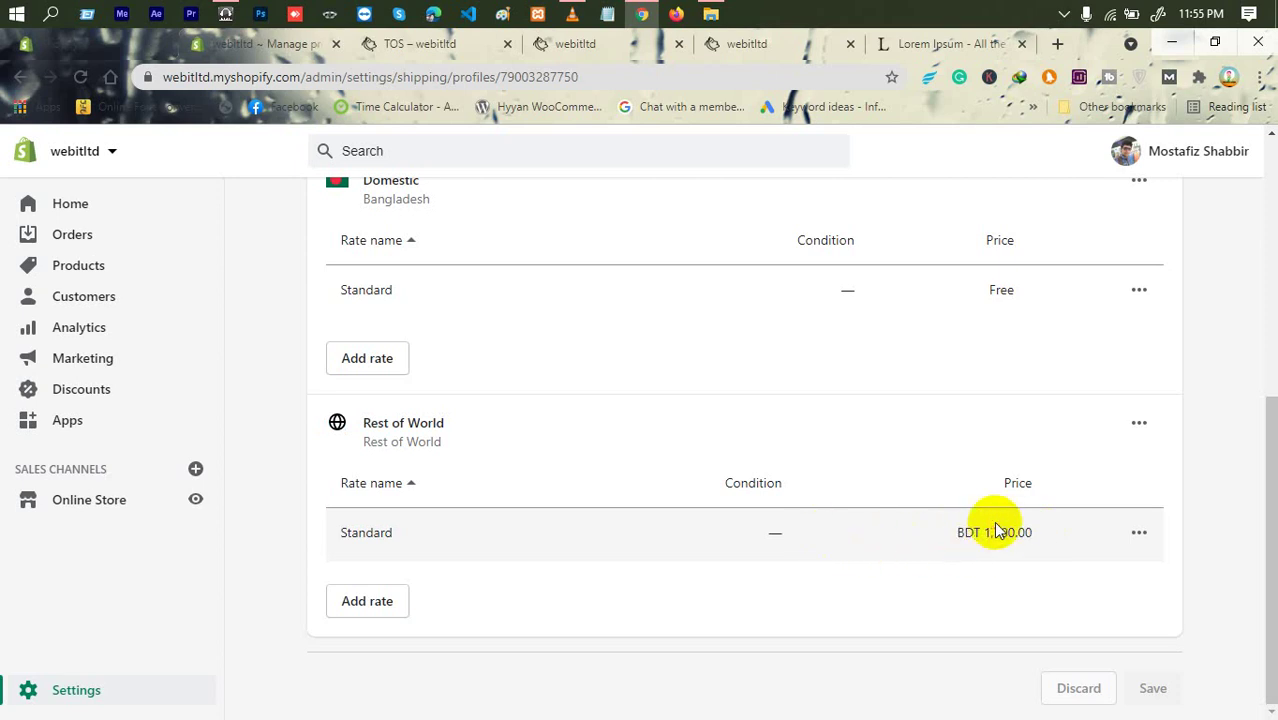
Edit the Domestic zone's Standard rate and set its price to BDT 30.
{"action": "scroll", "coordinate": [862, 331], "scroll_direction": "up", "scroll_amount": 1}
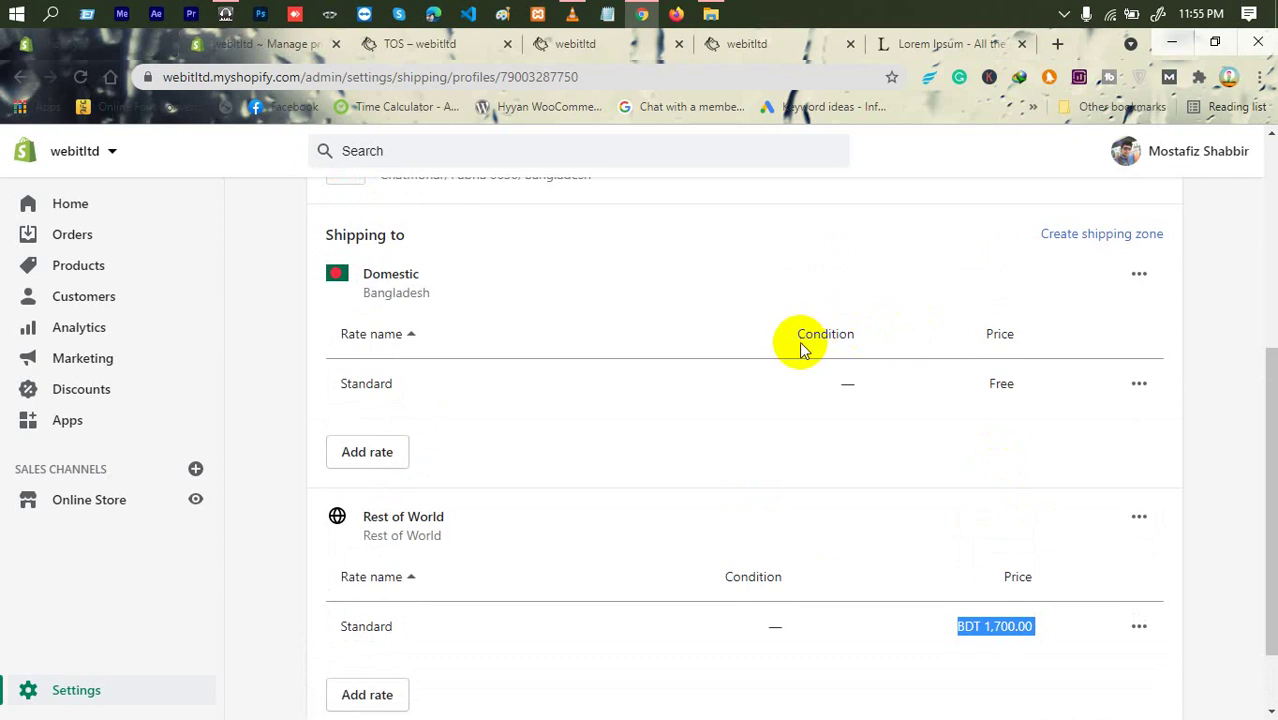
{"action": "scroll", "coordinate": [805, 345], "scroll_direction": "up", "scroll_amount": 3}
{"action": "scroll", "coordinate": [950, 348], "scroll_direction": "down", "scroll_amount": 2}
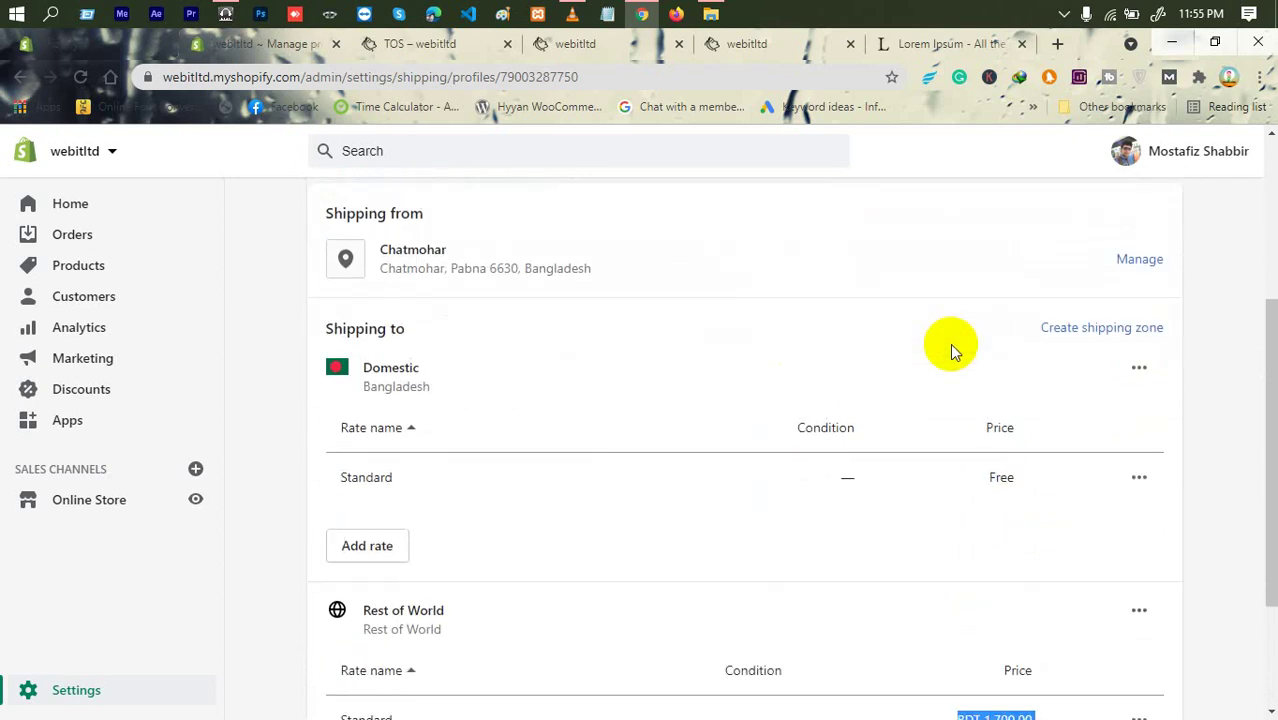
{"action": "left_click", "coordinate": [1150, 487]}
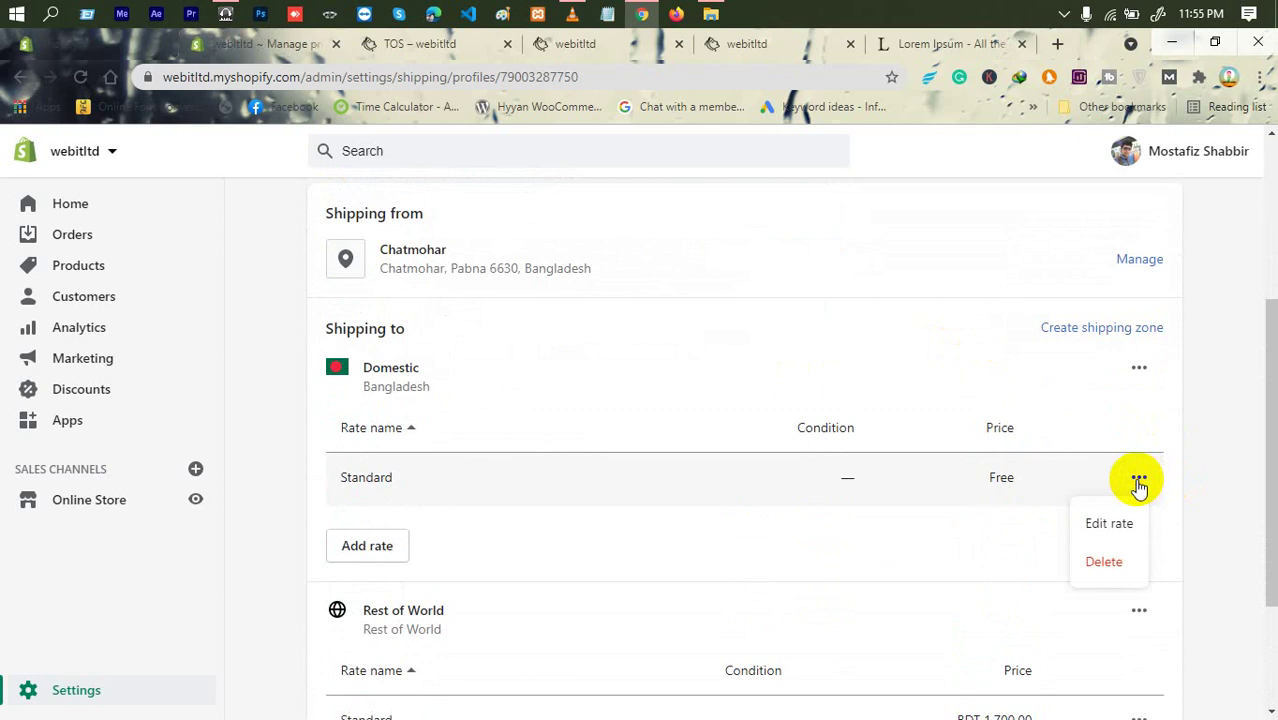
{"action": "left_click", "coordinate": [1108, 520]}
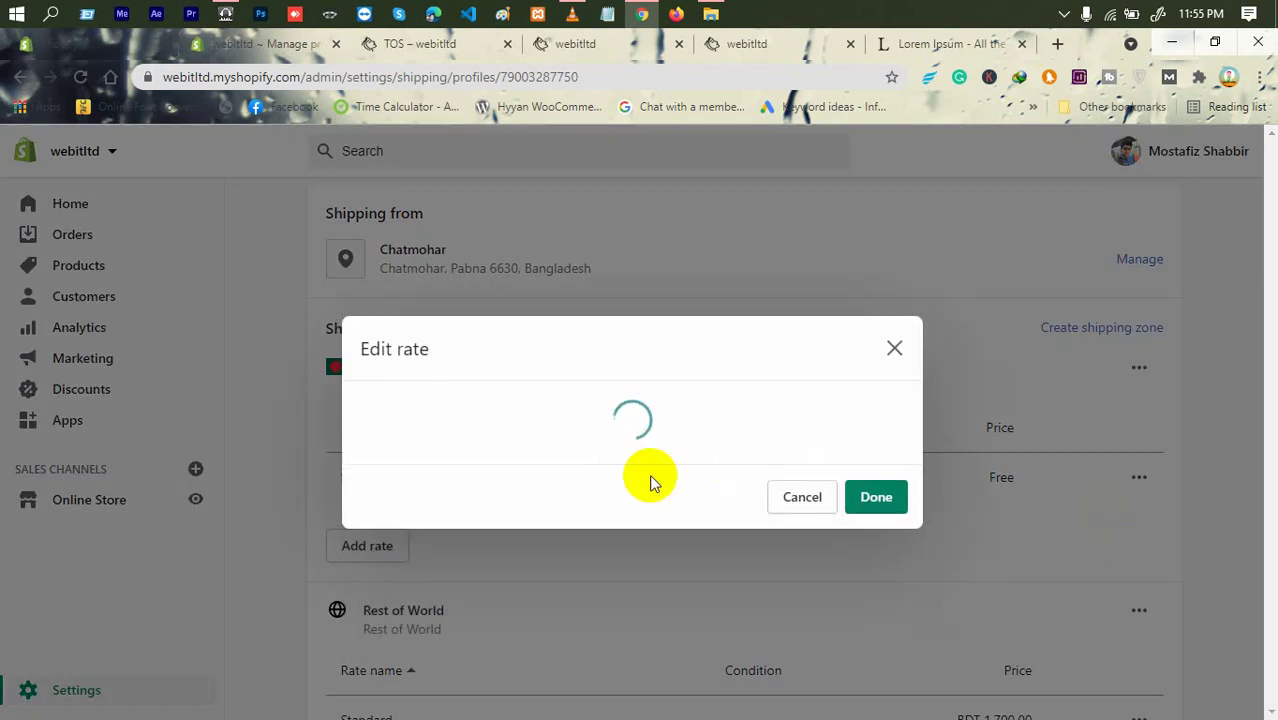
{"action": "left_click", "coordinate": [500, 404]}
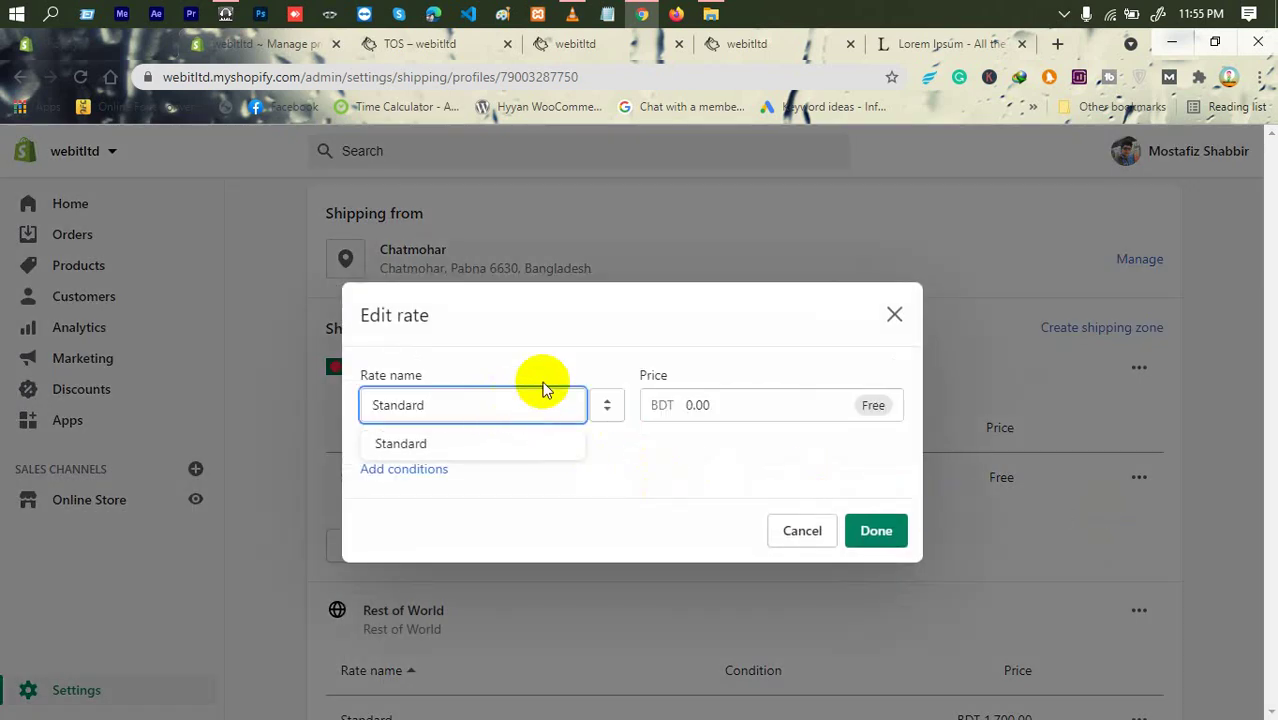
{"action": "left_click", "coordinate": [766, 406]}
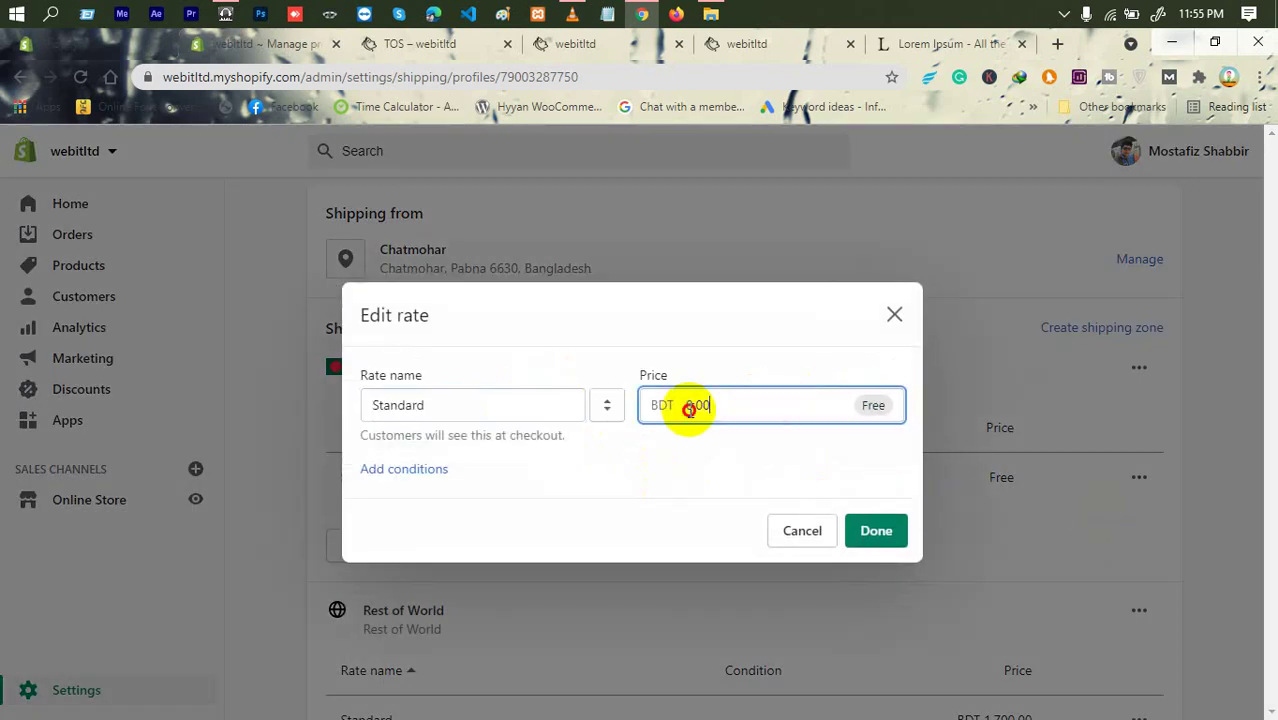
{"action": "double_click", "coordinate": [688, 409]}
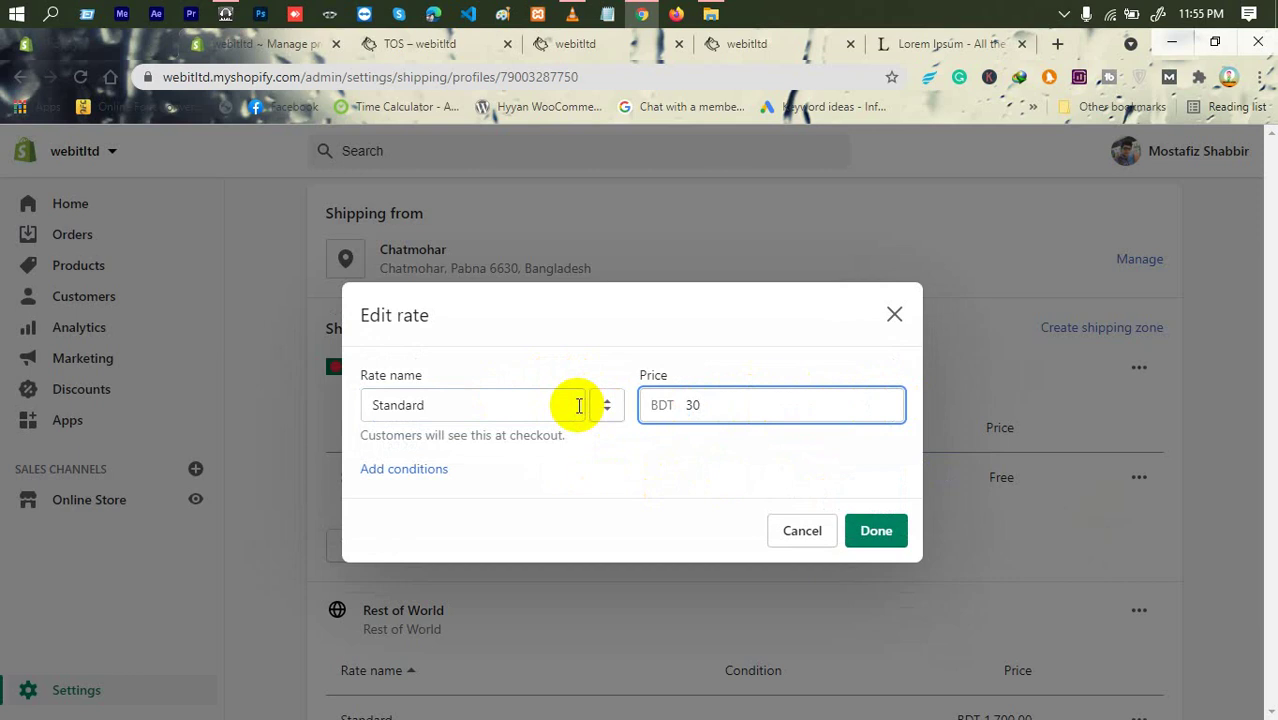
Add a condition based on item weight to the rate, with a minimum of 1 kg and a maximum of 20 kg.
{"action": "left_click", "coordinate": [420, 472]}
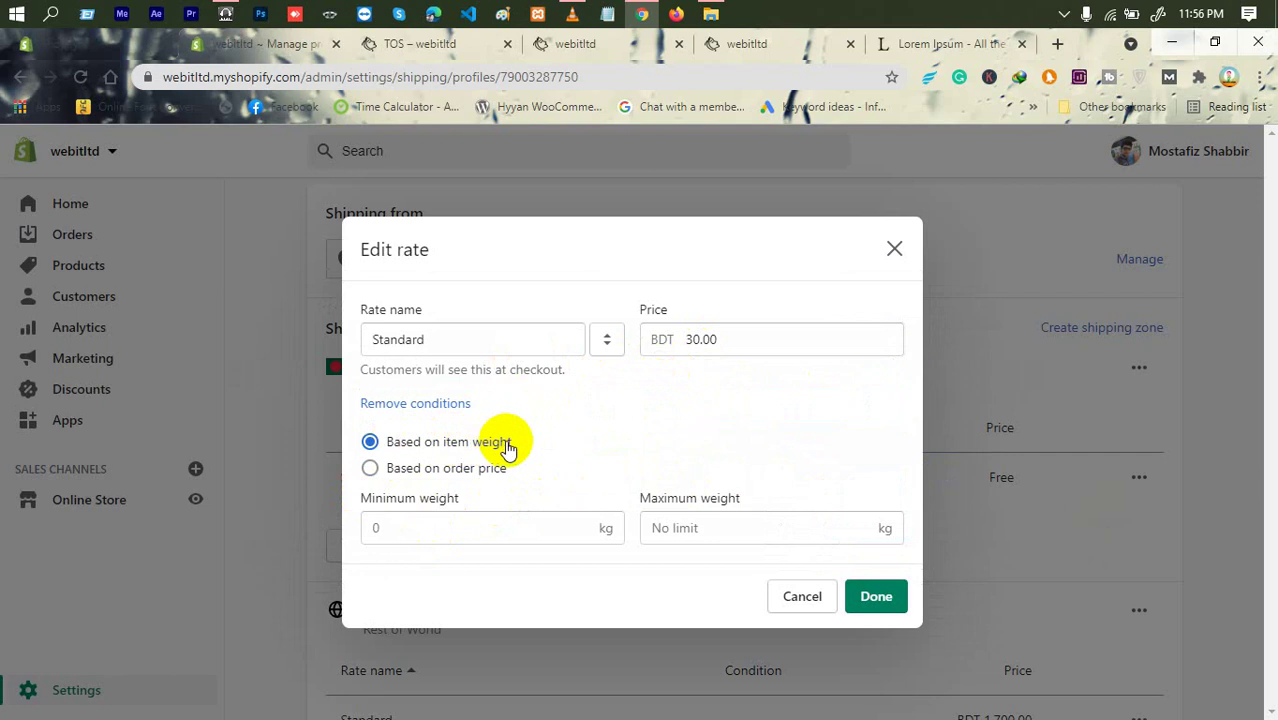
{"action": "left_click", "coordinate": [424, 475]}
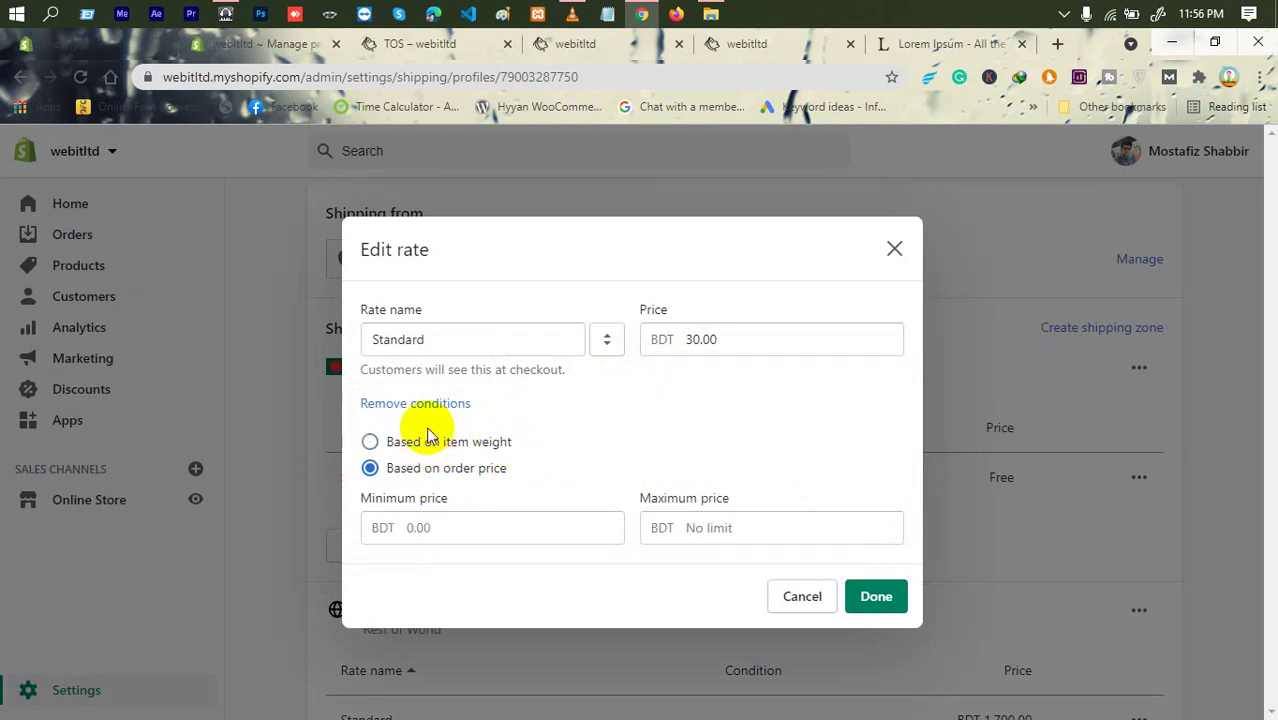
{"action": "left_click", "coordinate": [448, 443]}
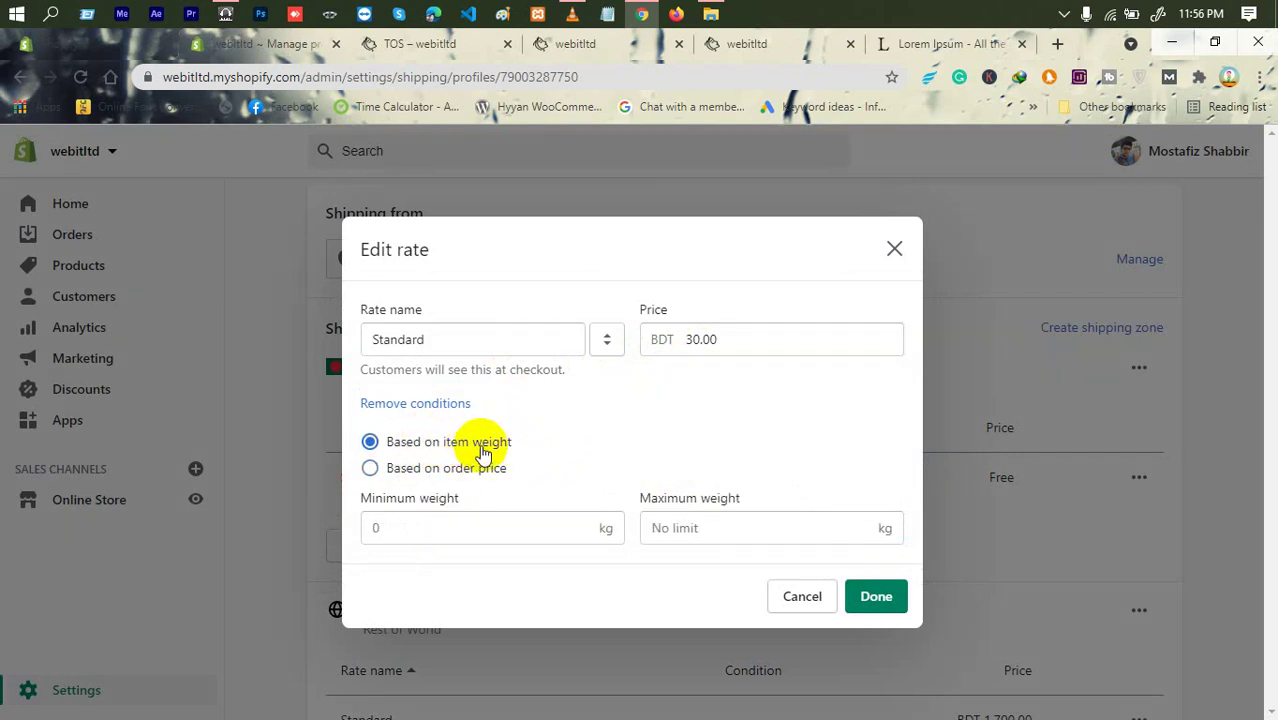
{"action": "left_click", "coordinate": [428, 528]}
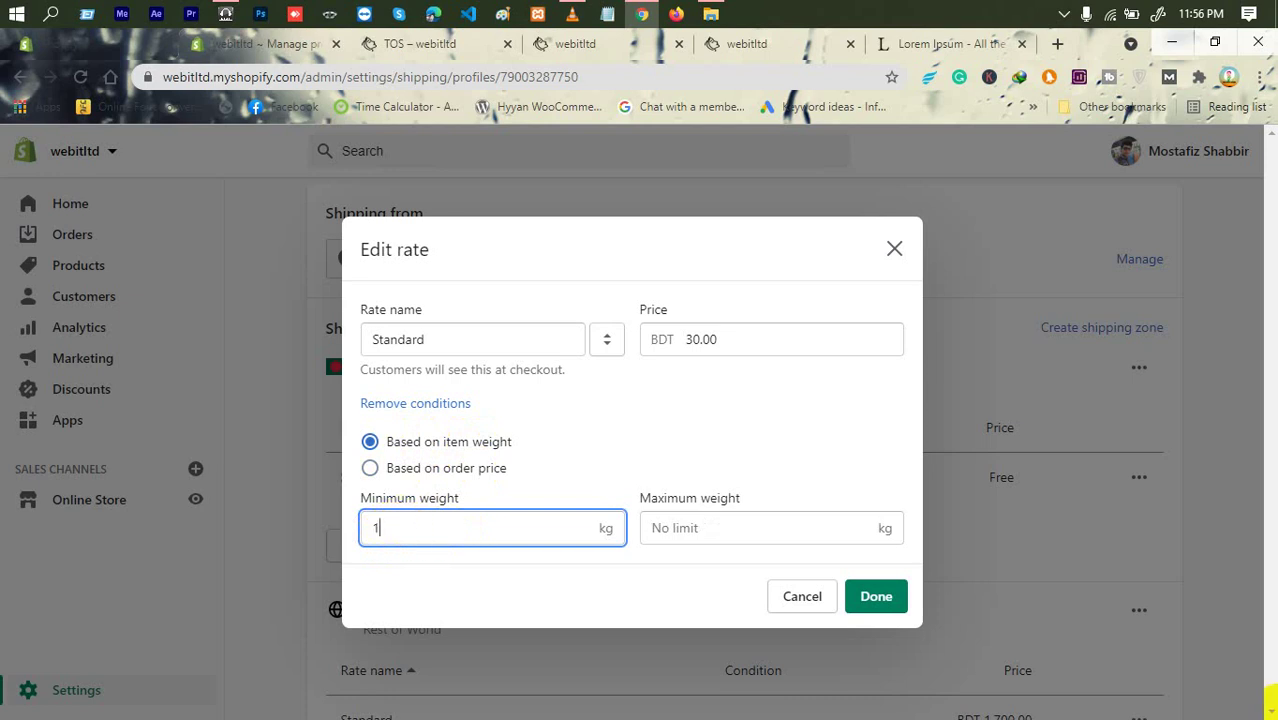
{"action": "left_click", "coordinate": [719, 525]}
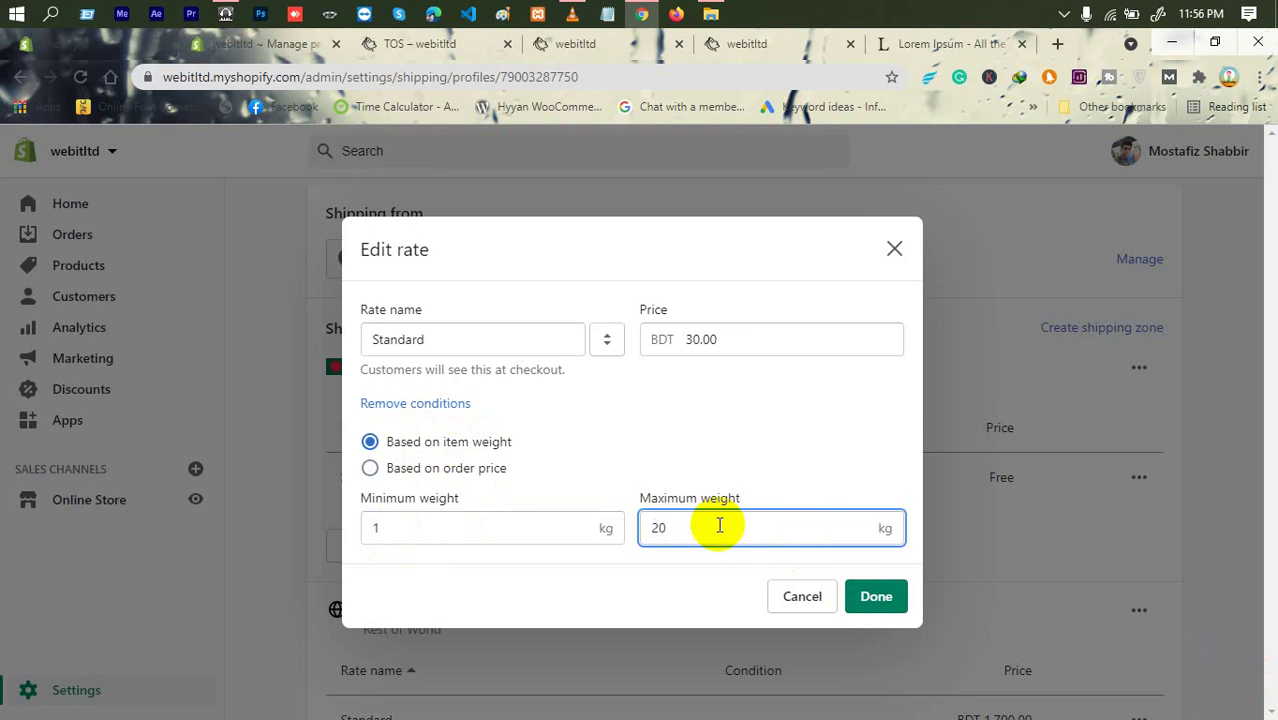
{"action": "left_click_drag", "start_coordinate": [722, 337], "coordinate": [622, 343]}
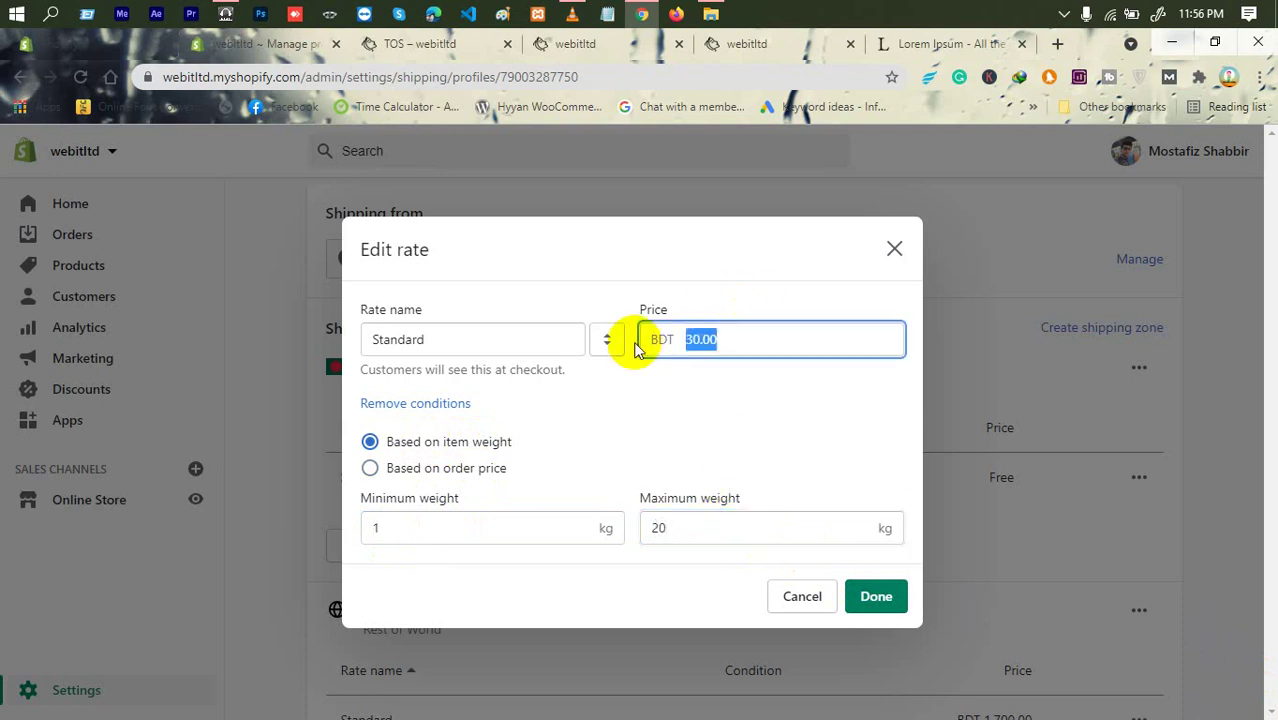
{"action": "left_click", "coordinate": [688, 460]}
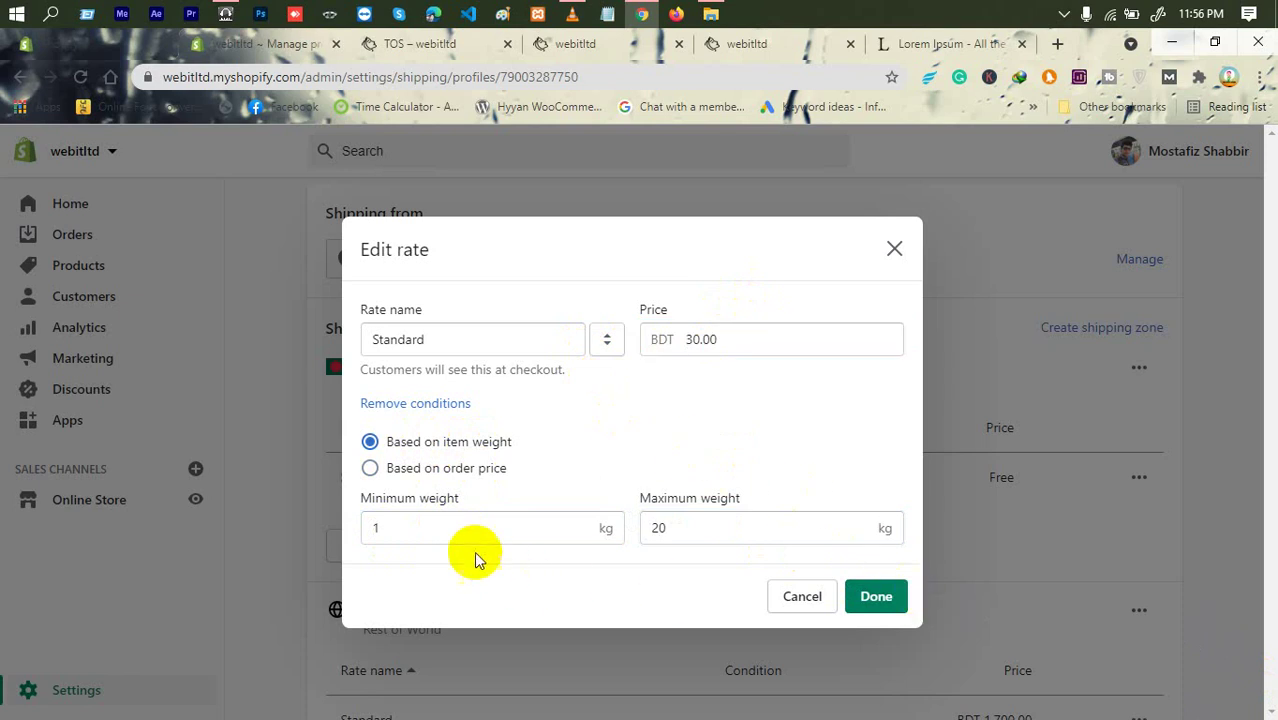
Apply the changes to the Domestic zone's Standard rate, then reopen the rate to review its settings and close it.
{"action": "left_click", "coordinate": [877, 597]}
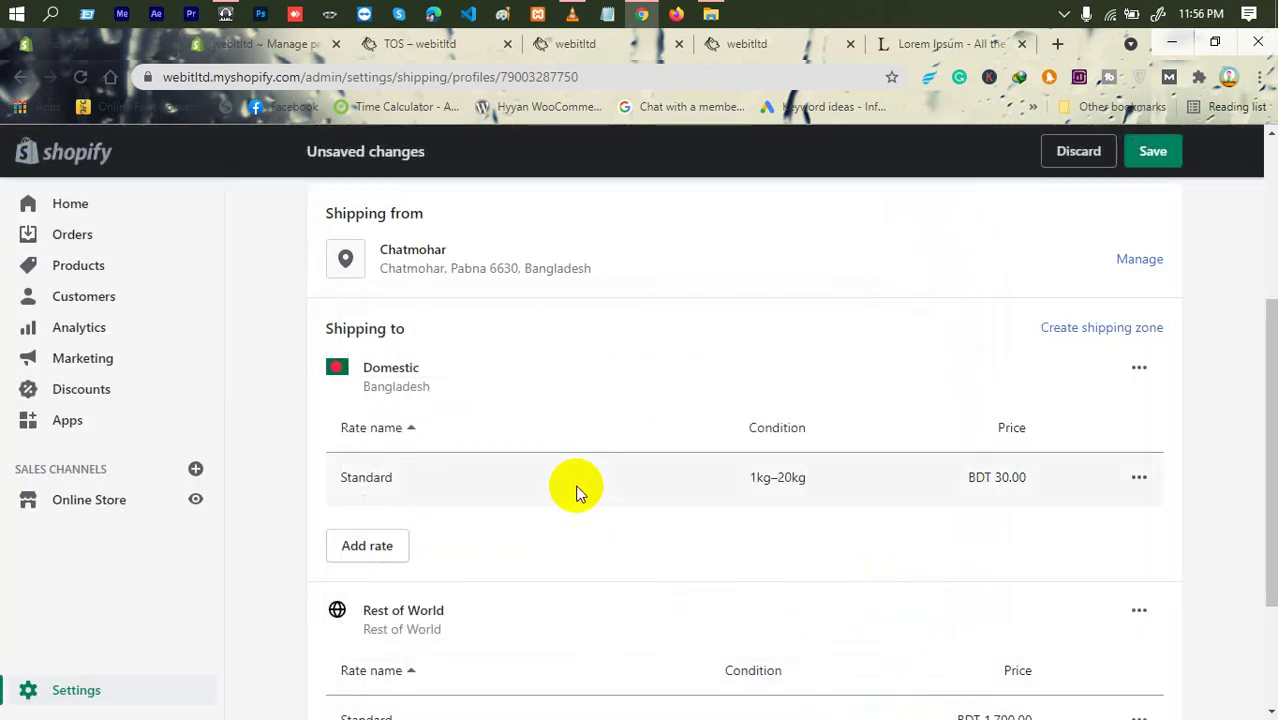
{"action": "scroll", "coordinate": [577, 491], "scroll_direction": "down", "scroll_amount": 2}
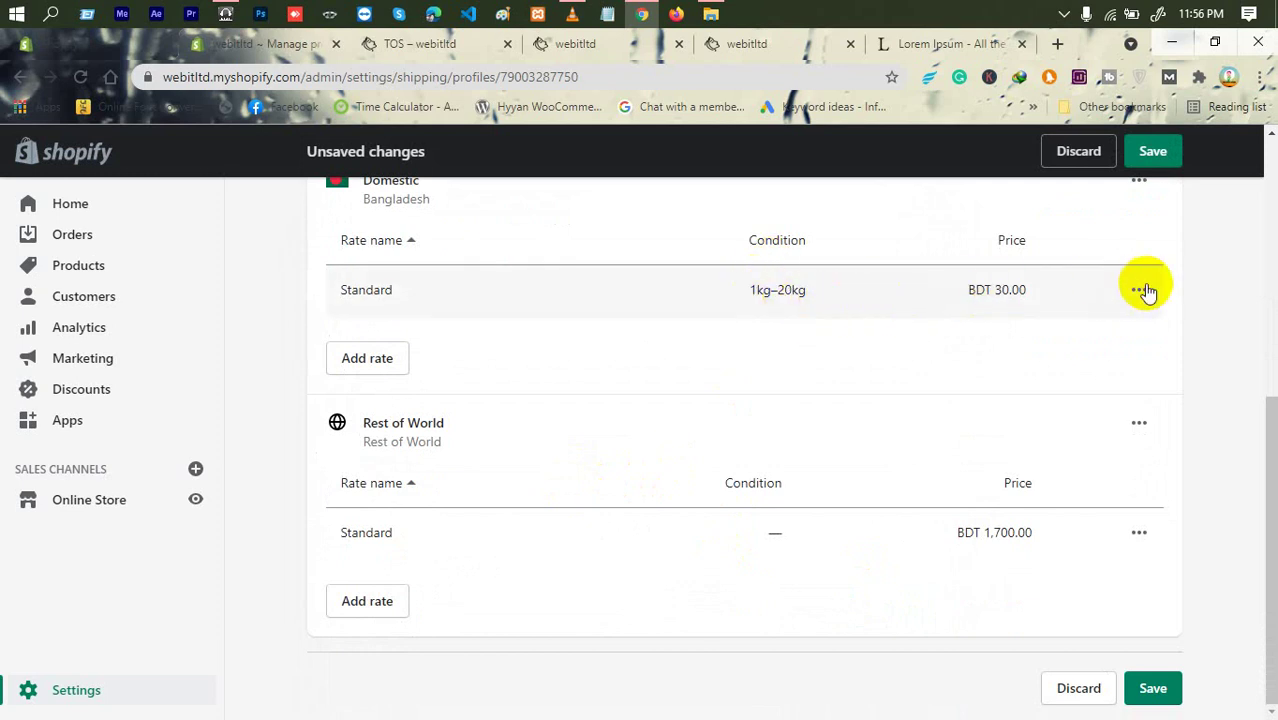
{"action": "left_click", "coordinate": [1108, 335]}
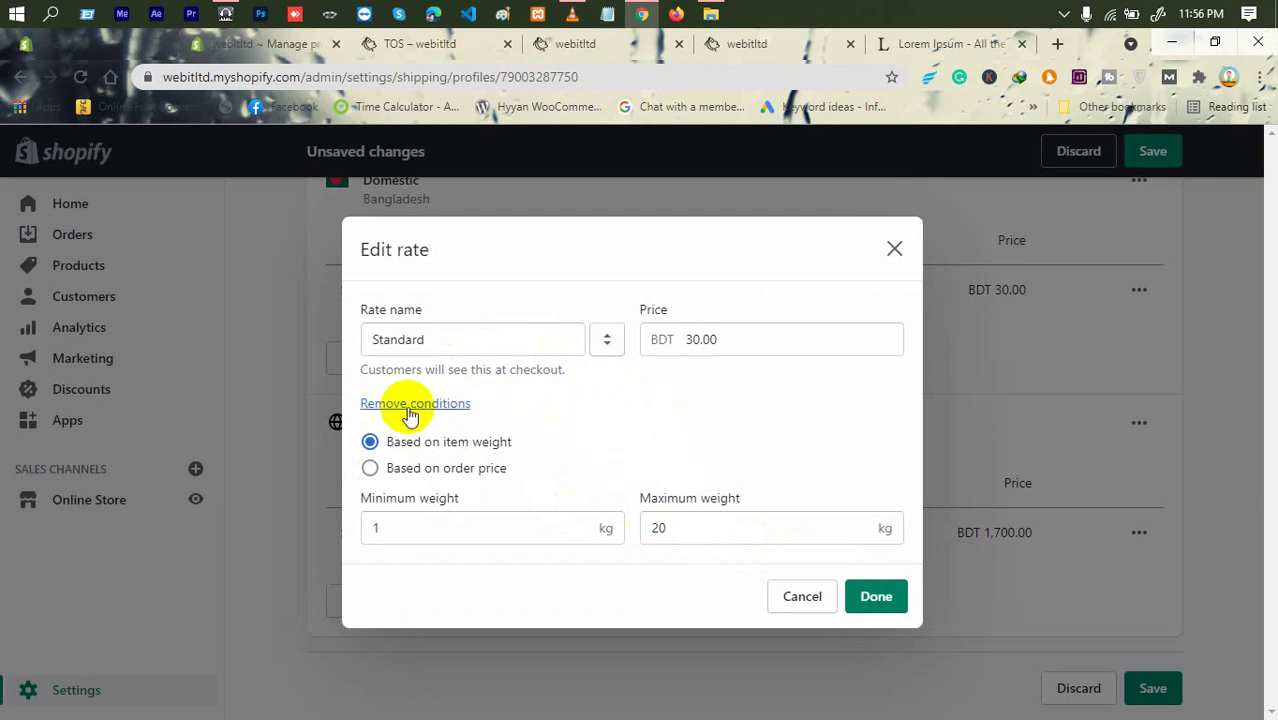
{"action": "left_click", "coordinate": [894, 252]}
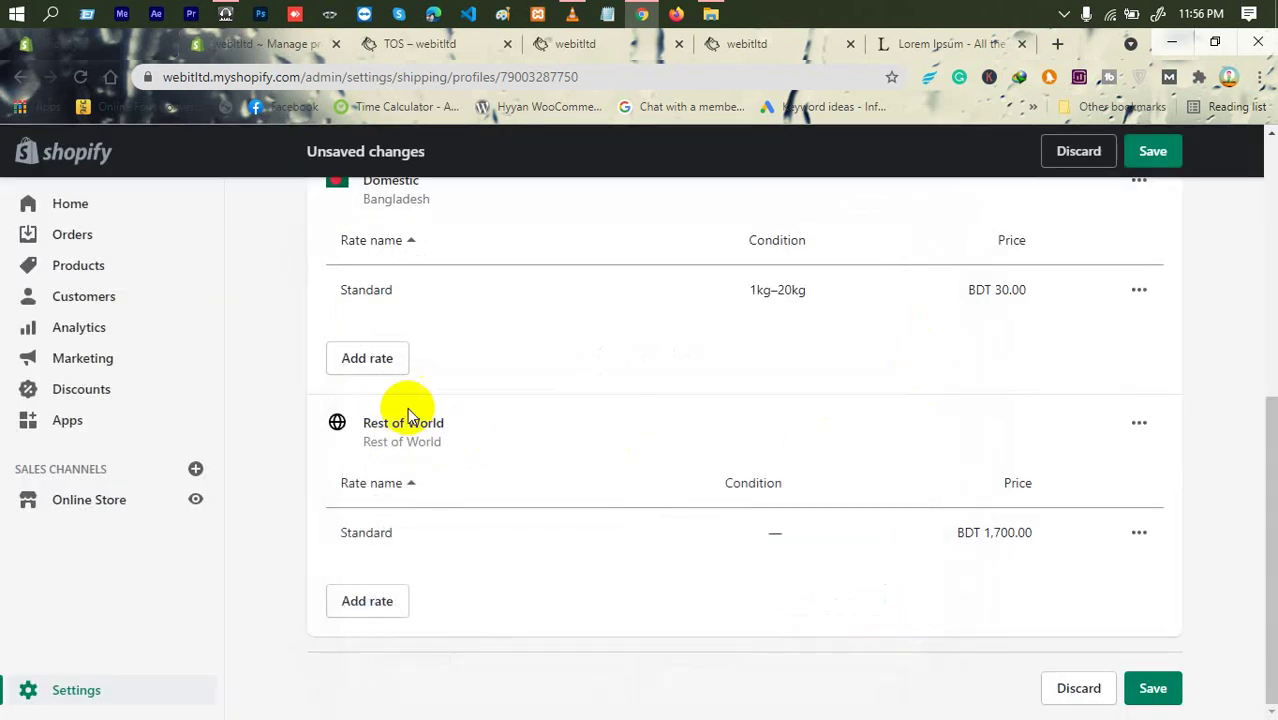
Start a new conditional rate for the Domestic zone, name it Pro and set its price to BDT 50.
{"action": "left_click", "coordinate": [373, 360]}
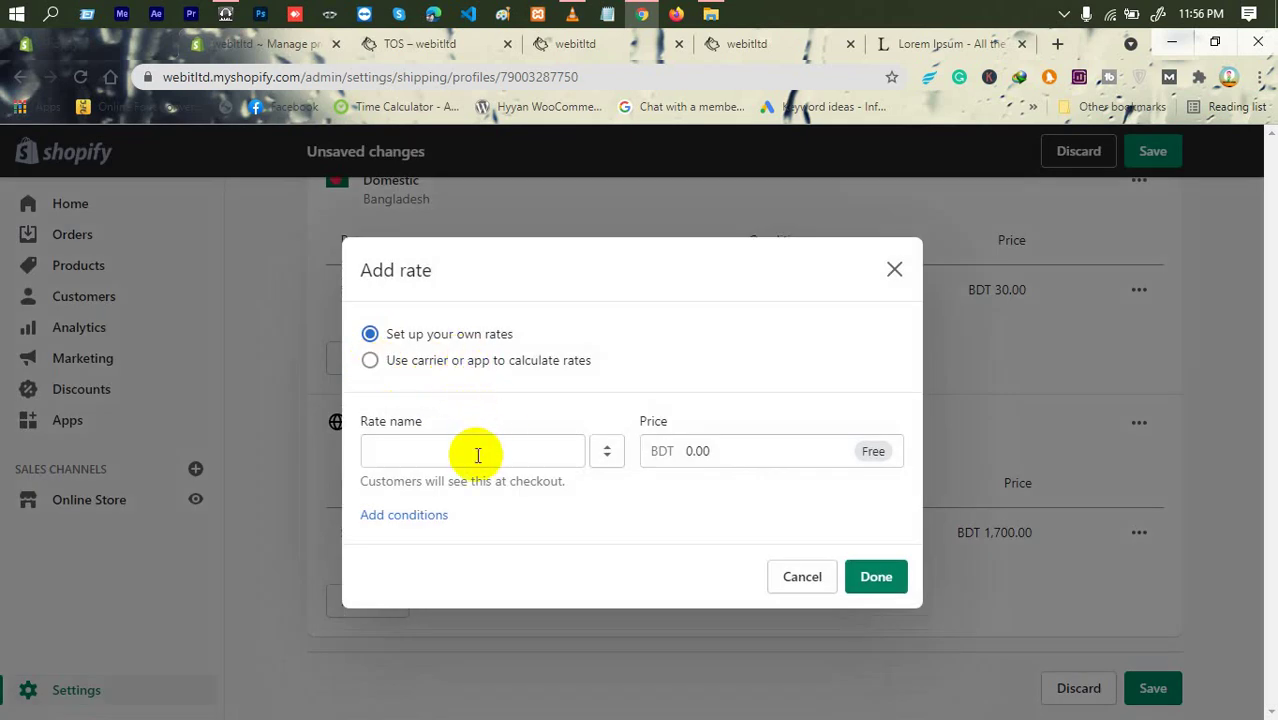
{"action": "left_click", "coordinate": [443, 453]}
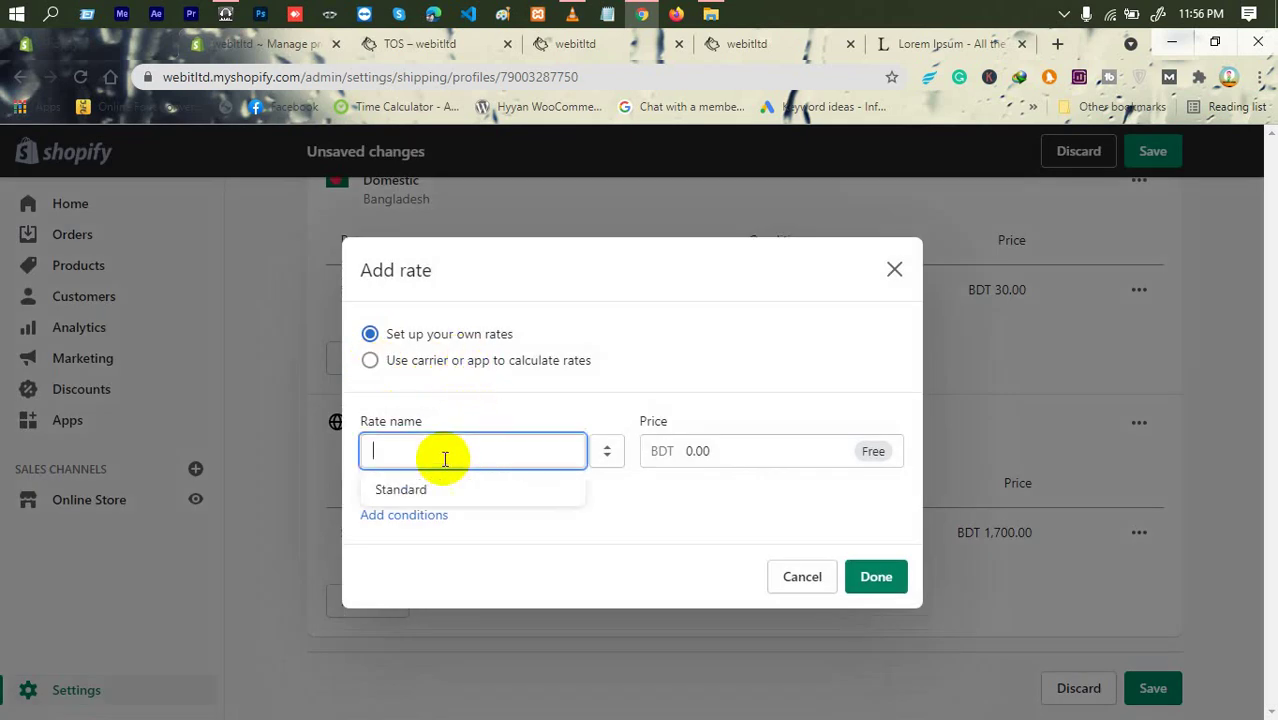
{"action": "left_click", "coordinate": [412, 517]}
{"action": "left_click", "coordinate": [519, 389]}
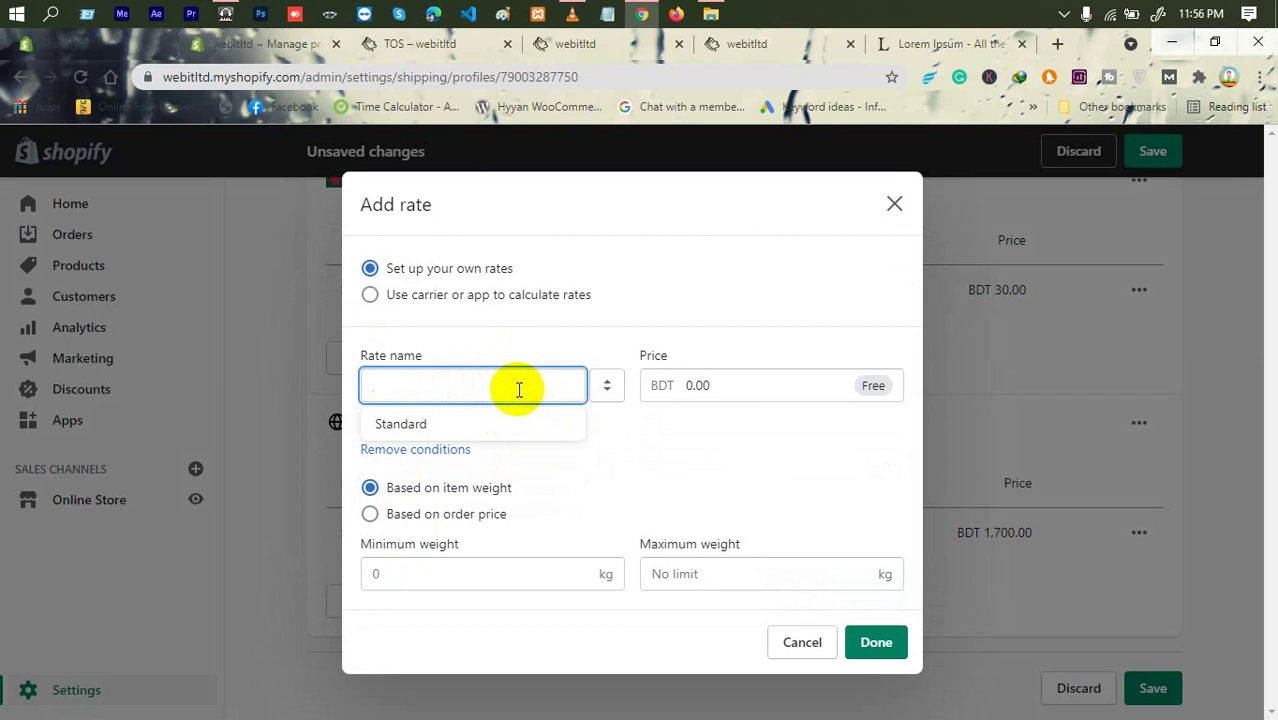
{"action": "left_click", "coordinate": [450, 389]}
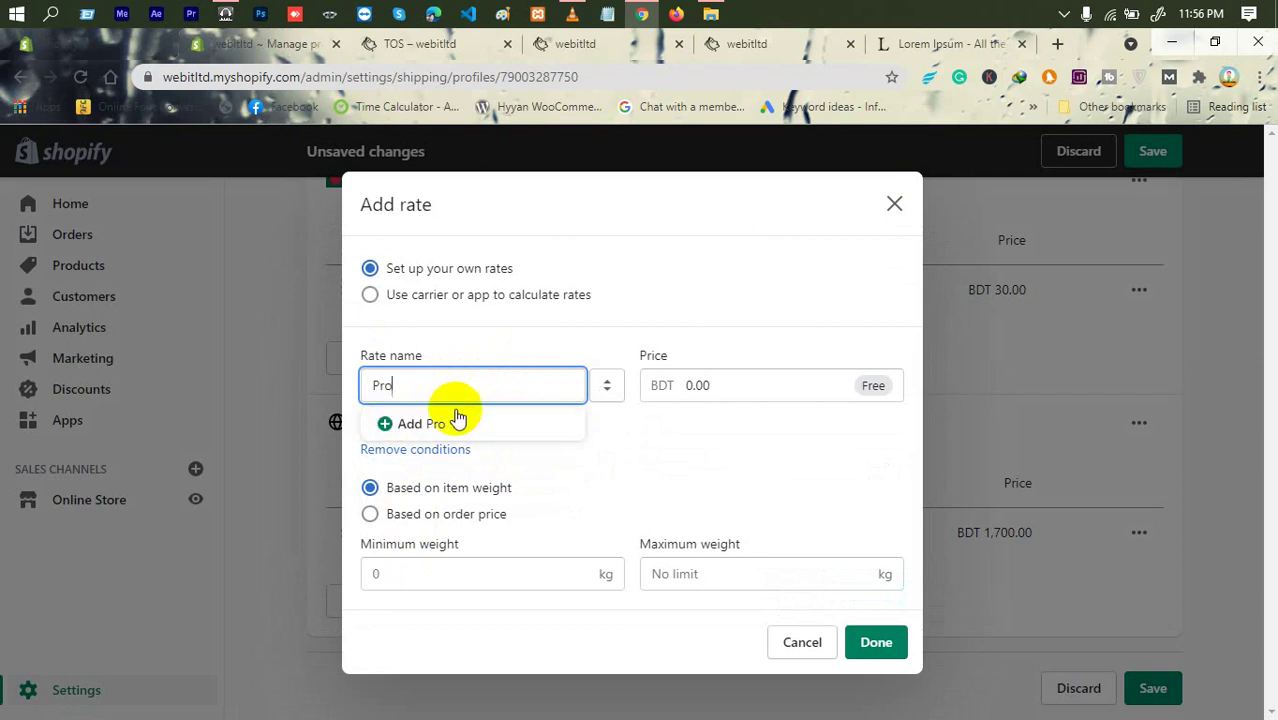
{"action": "left_click", "coordinate": [424, 426]}
{"action": "left_click", "coordinate": [745, 380]}
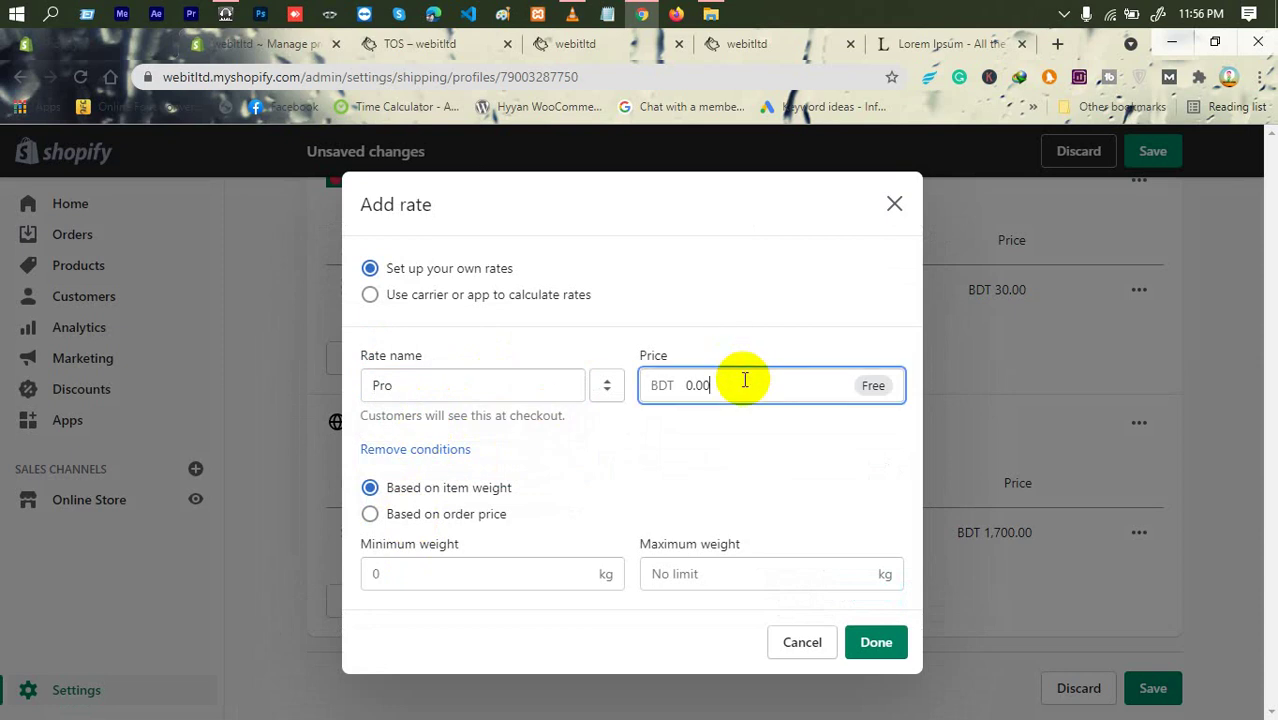
{"action": "left_click_drag", "start_coordinate": [745, 380], "coordinate": [663, 382]}
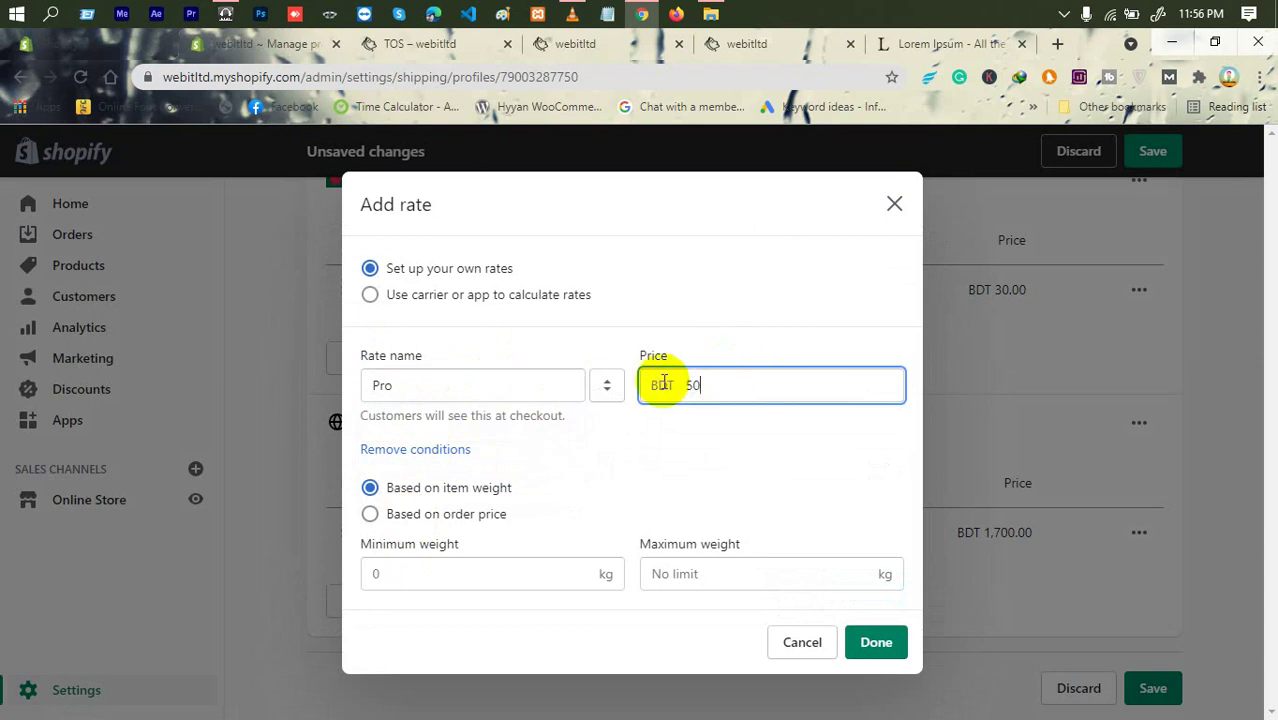
{"action": "type", "text": "50"}
Set the Pro rate's item weight condition to a minimum of 21 kg and a maximum of 50 kg, and add the rate.
{"action": "left_click", "coordinate": [471, 491]}
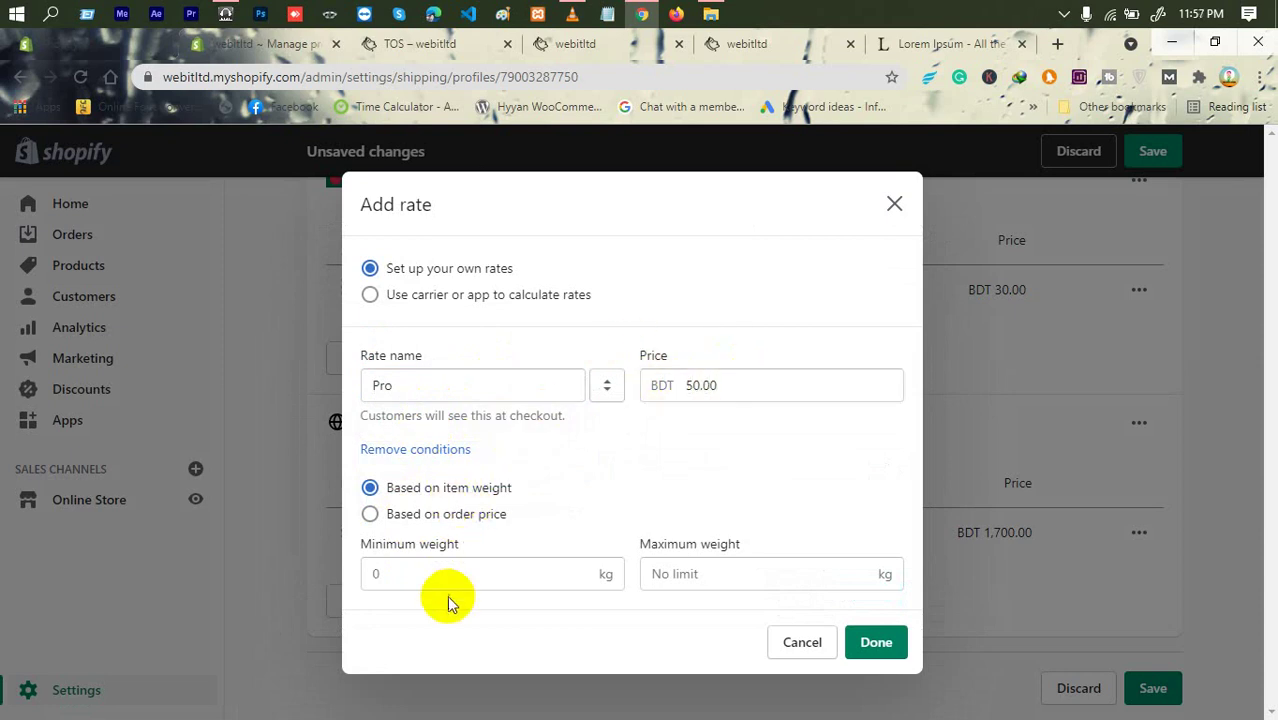
{"action": "left_click", "coordinate": [450, 573]}
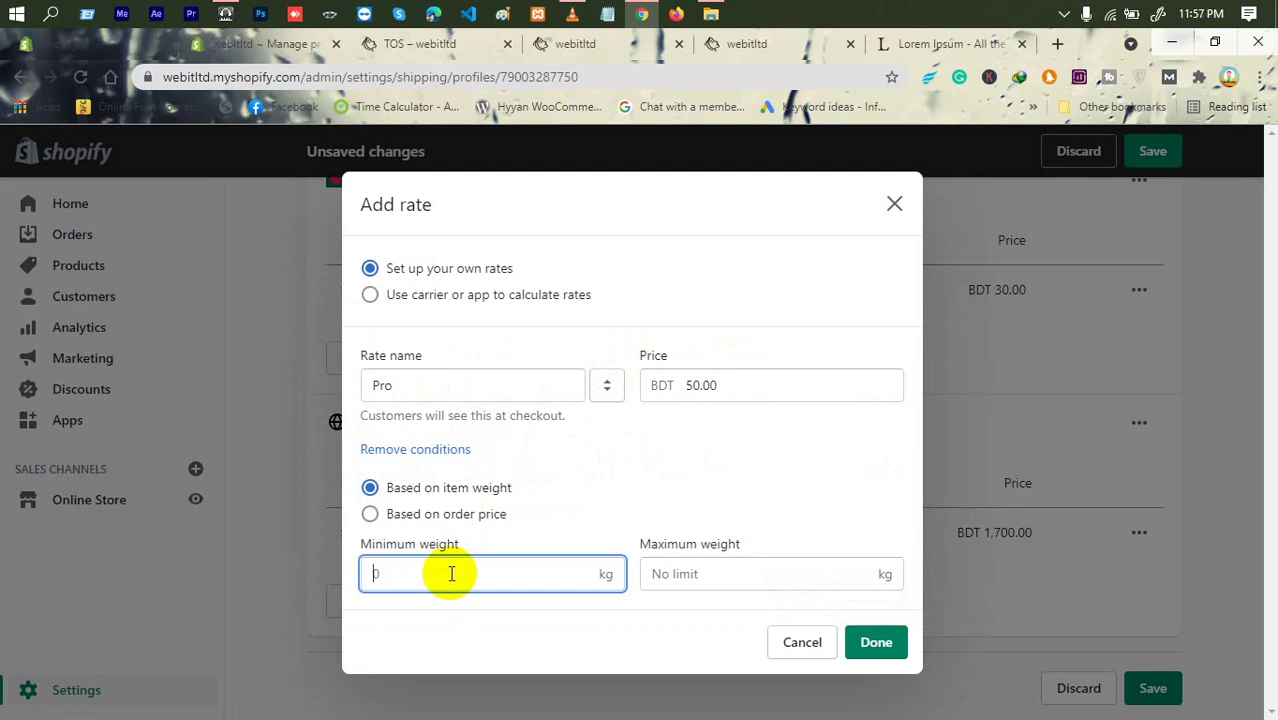
{"action": "left_click", "coordinate": [707, 572]}
{"action": "double_click", "coordinate": [377, 572]}
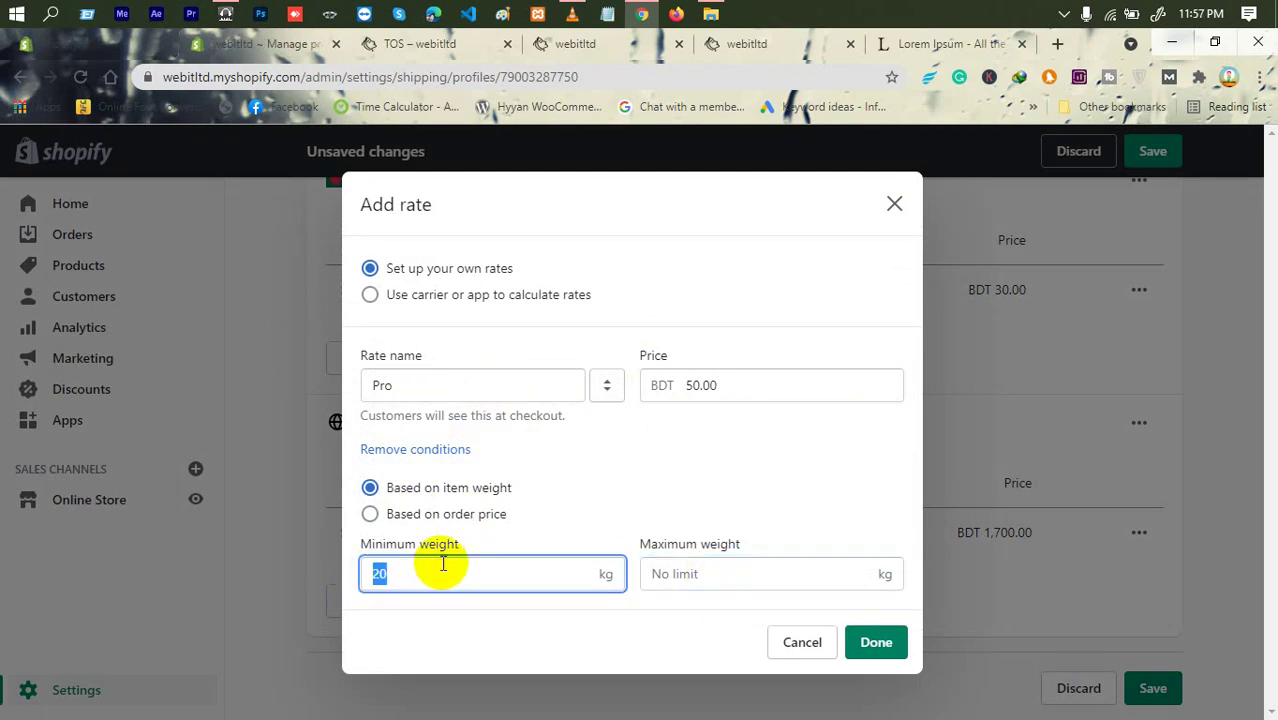
{"action": "left_click", "coordinate": [720, 572]}
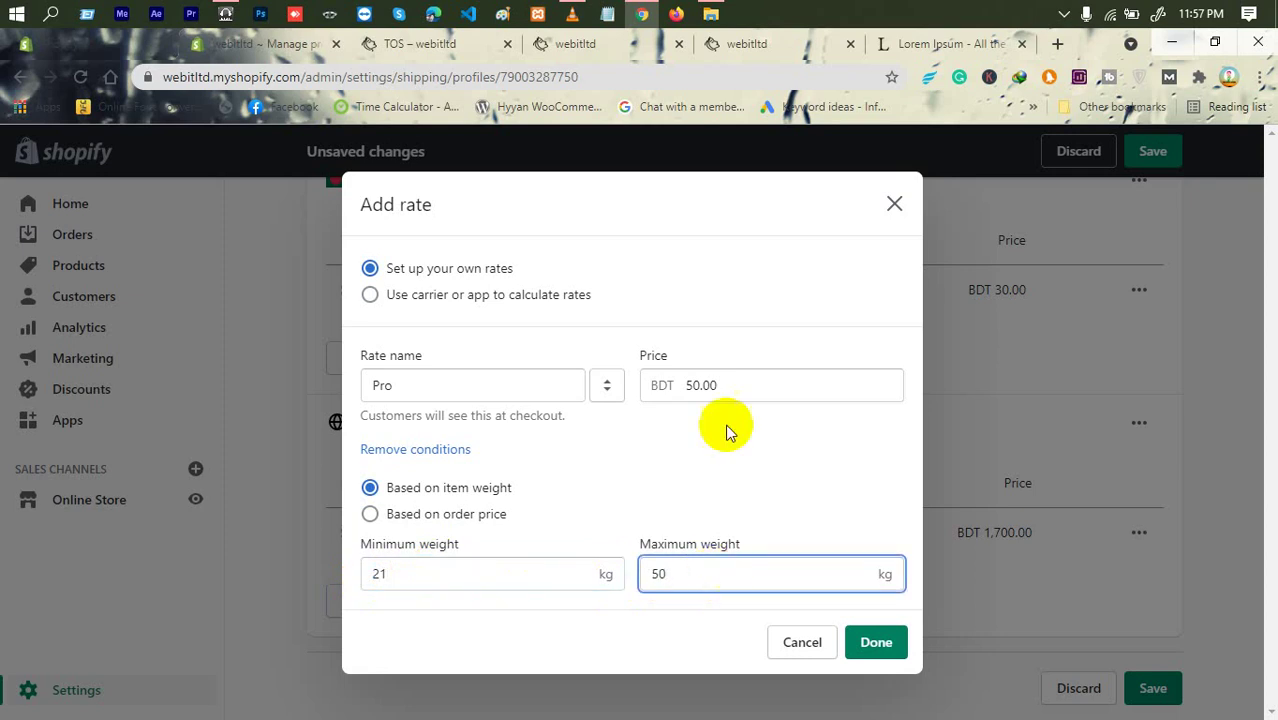
{"action": "left_click", "coordinate": [880, 645]}
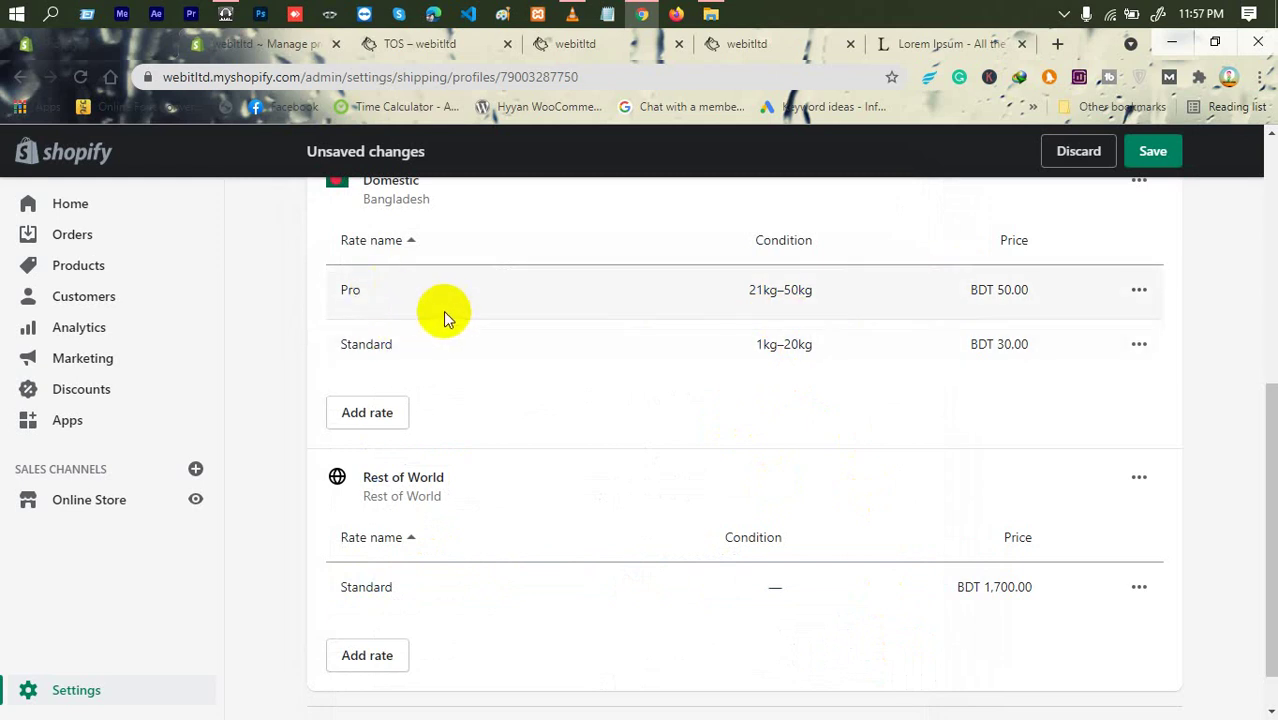
{"action": "scroll", "coordinate": [443, 312], "scroll_direction": "up", "scroll_amount": 1}
{"action": "scroll", "coordinate": [425, 340], "scroll_direction": "up", "scroll_amount": 2}
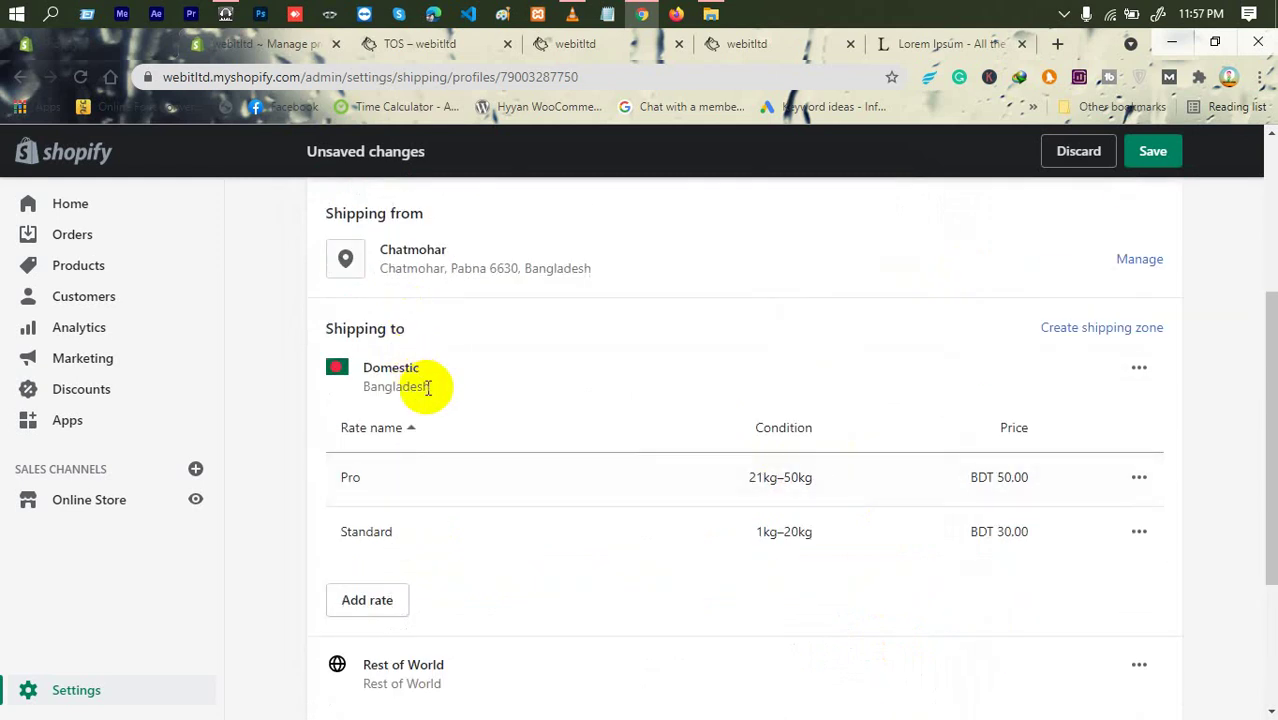
{"action": "scroll", "coordinate": [428, 394], "scroll_direction": "down", "scroll_amount": 2}
{"action": "scroll", "coordinate": [387, 584], "scroll_direction": "down", "scroll_amount": 2}
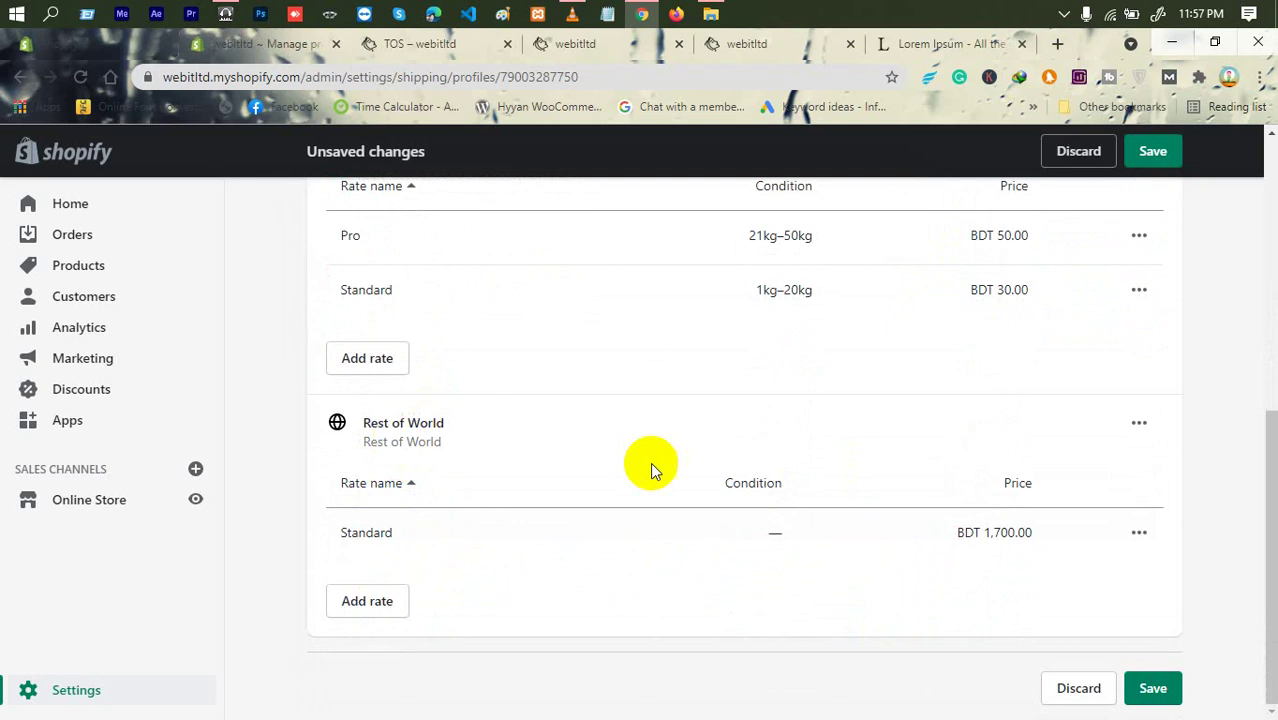
{"action": "left_click", "coordinate": [367, 601]}
{"action": "left_click", "coordinate": [894, 269]}
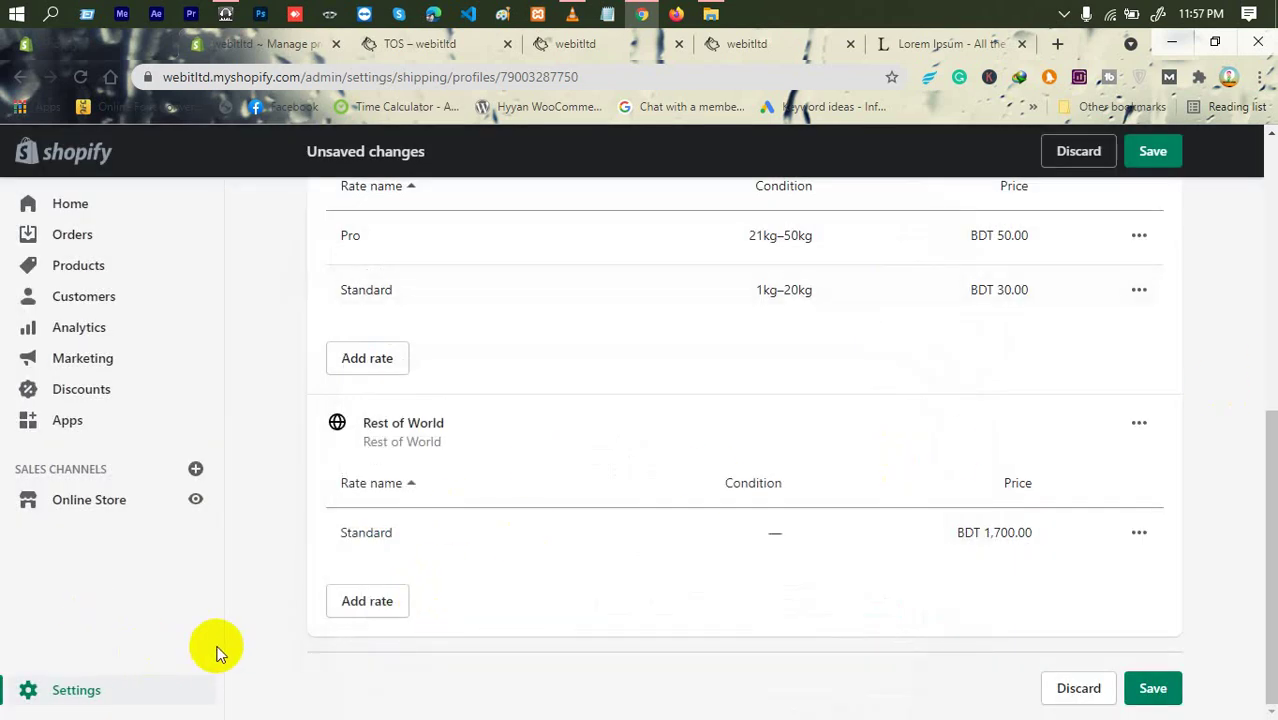
Start a new self-defined rate for the Rest of World zone and set its price to BDT 1,500.
{"action": "left_click", "coordinate": [367, 601]}
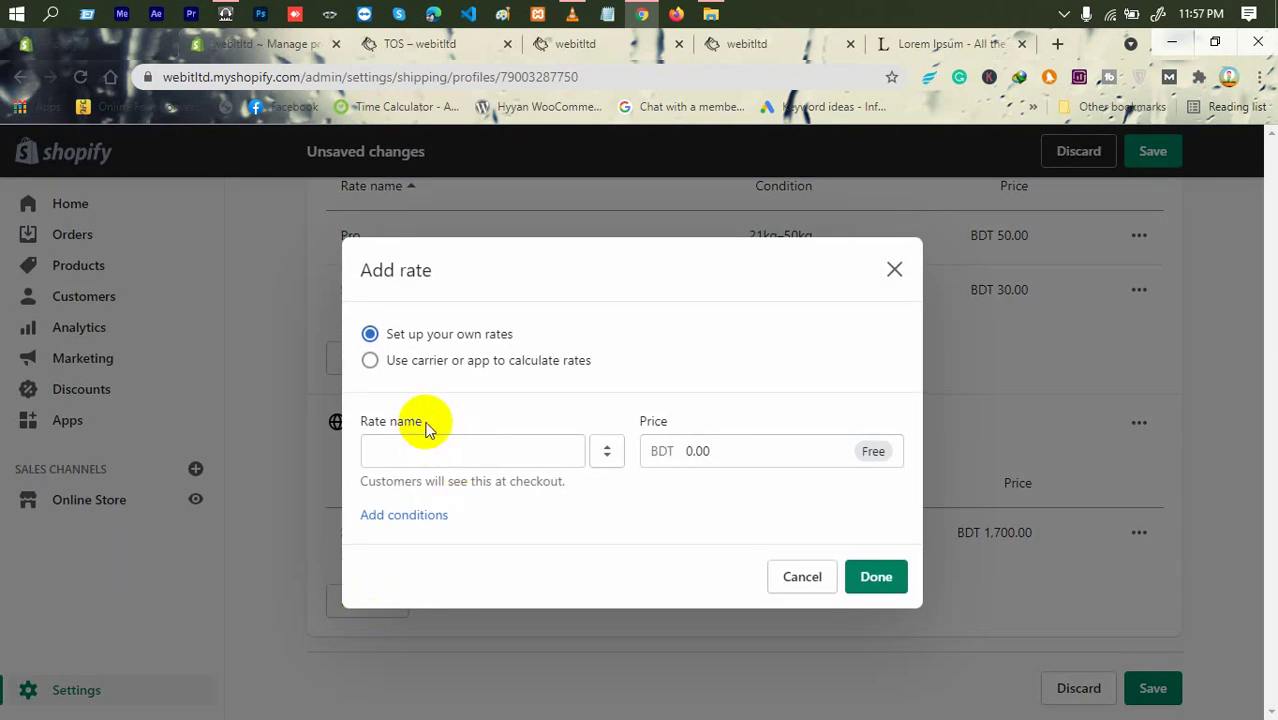
{"action": "left_click_drag", "start_coordinate": [713, 450], "coordinate": [660, 453]}
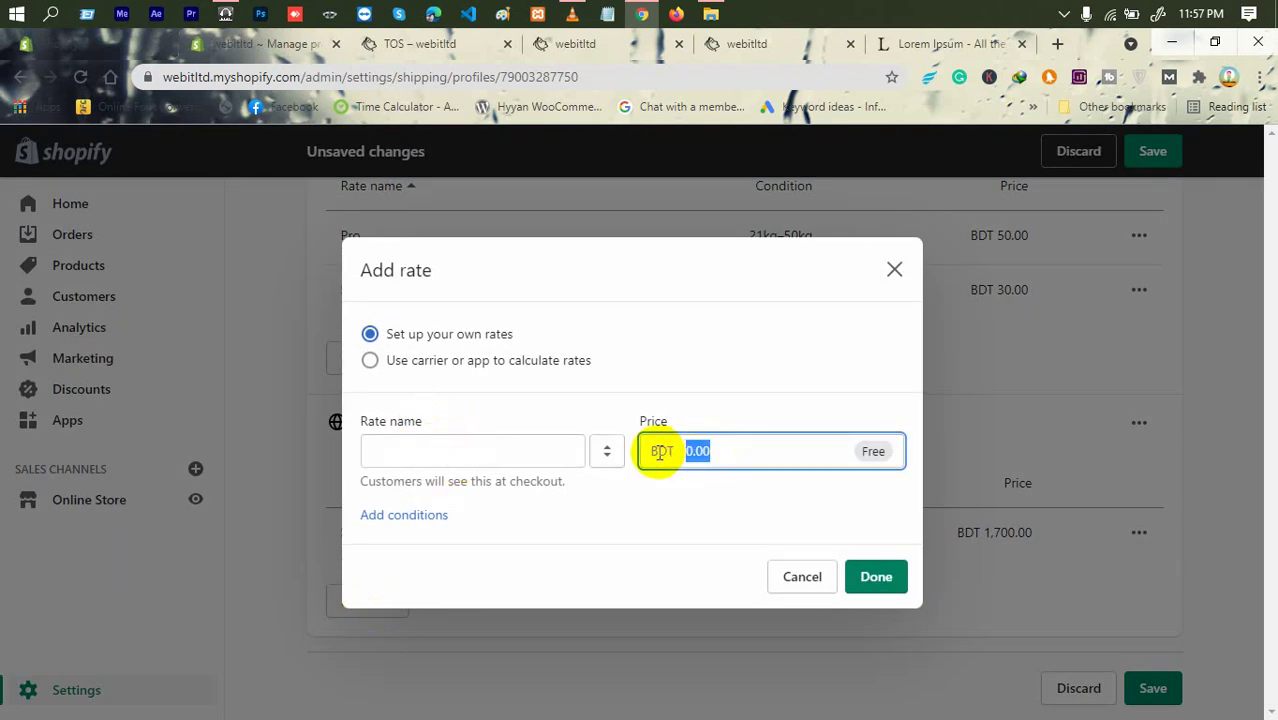
{"action": "left_click", "coordinate": [752, 451]}
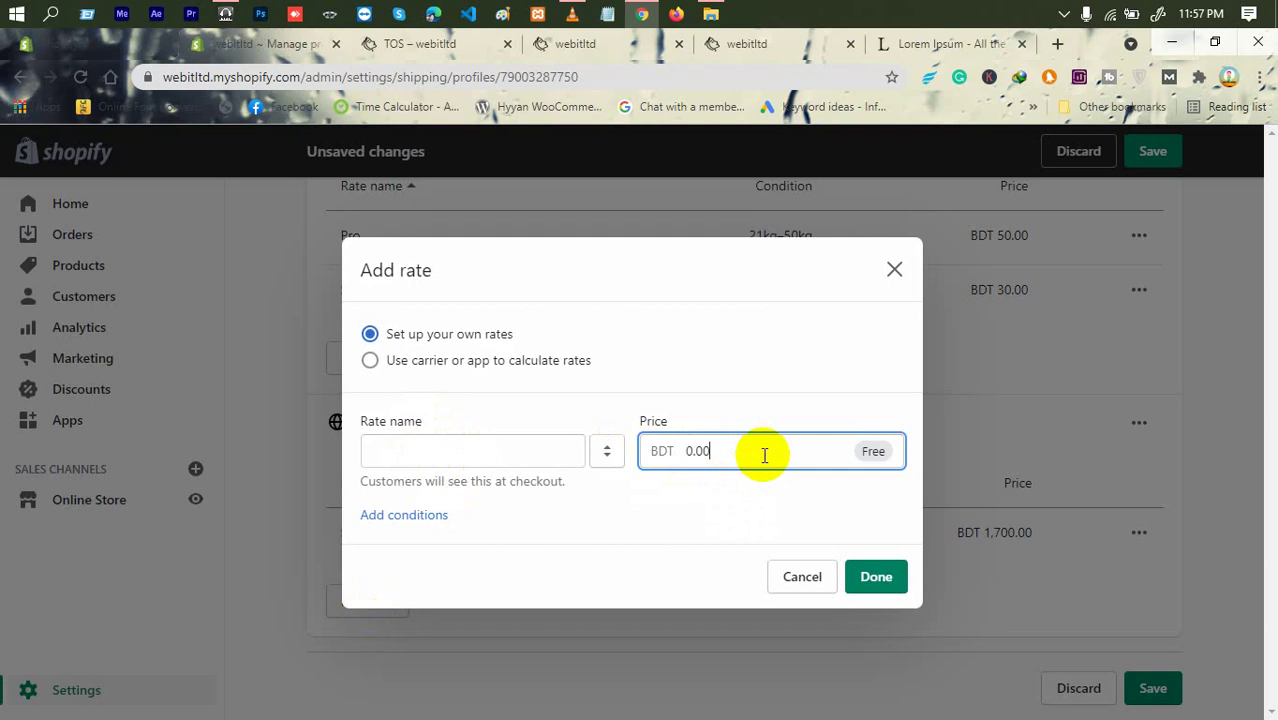
{"action": "left_click", "coordinate": [412, 360]}
{"action": "left_click", "coordinate": [435, 367]}
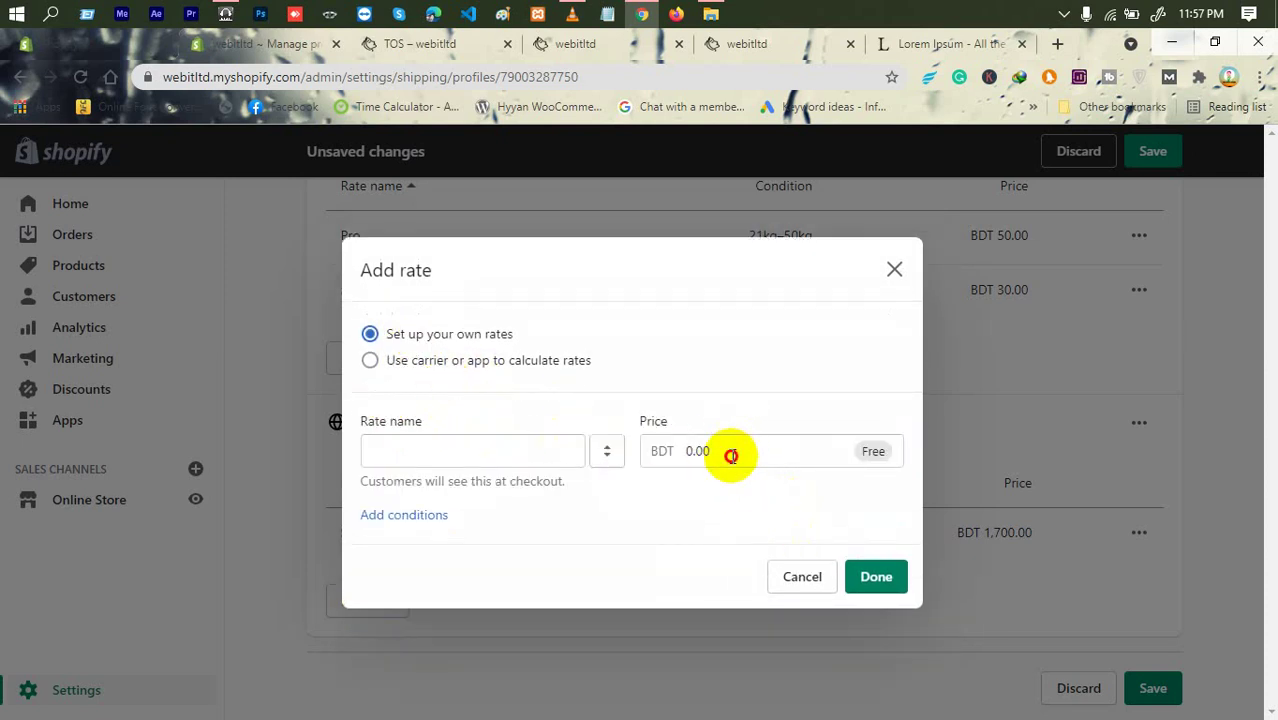
{"action": "left_click", "coordinate": [700, 455]}
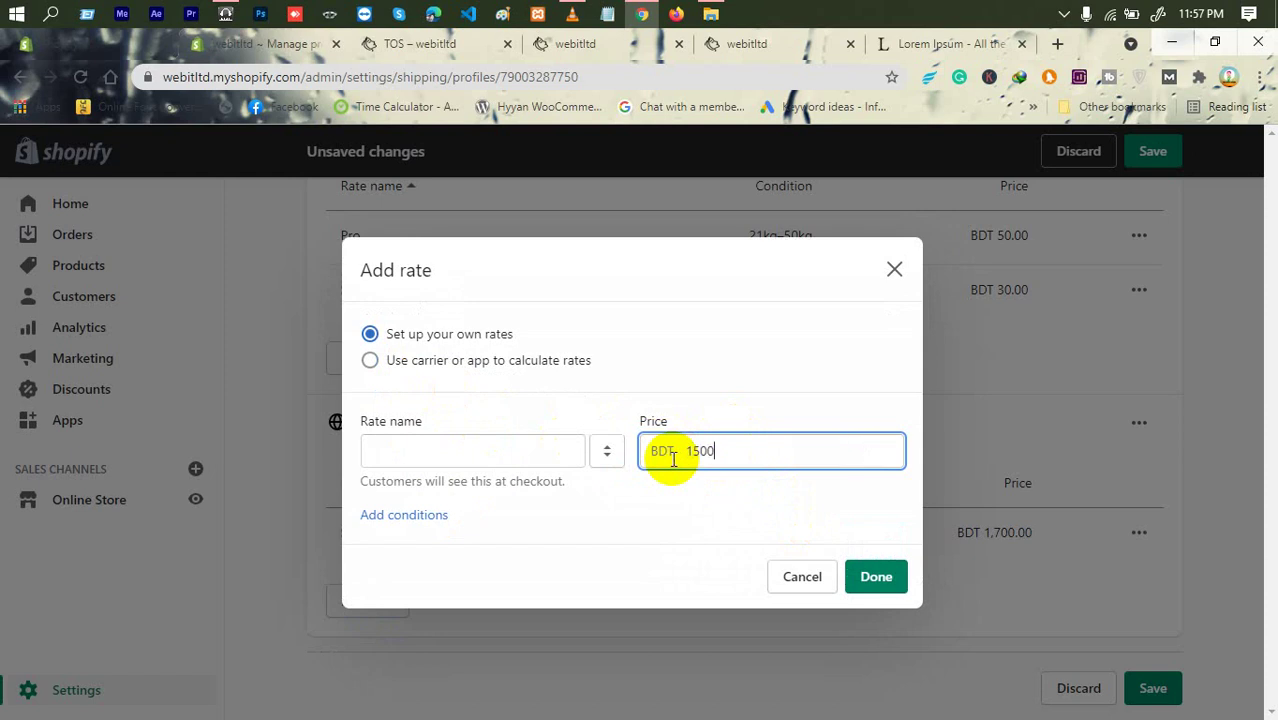
Add a condition based on order price to the new rate, with a minimum of BDT 50,000 and a maximum of BDT 100,000.
{"action": "left_click", "coordinate": [380, 518]}
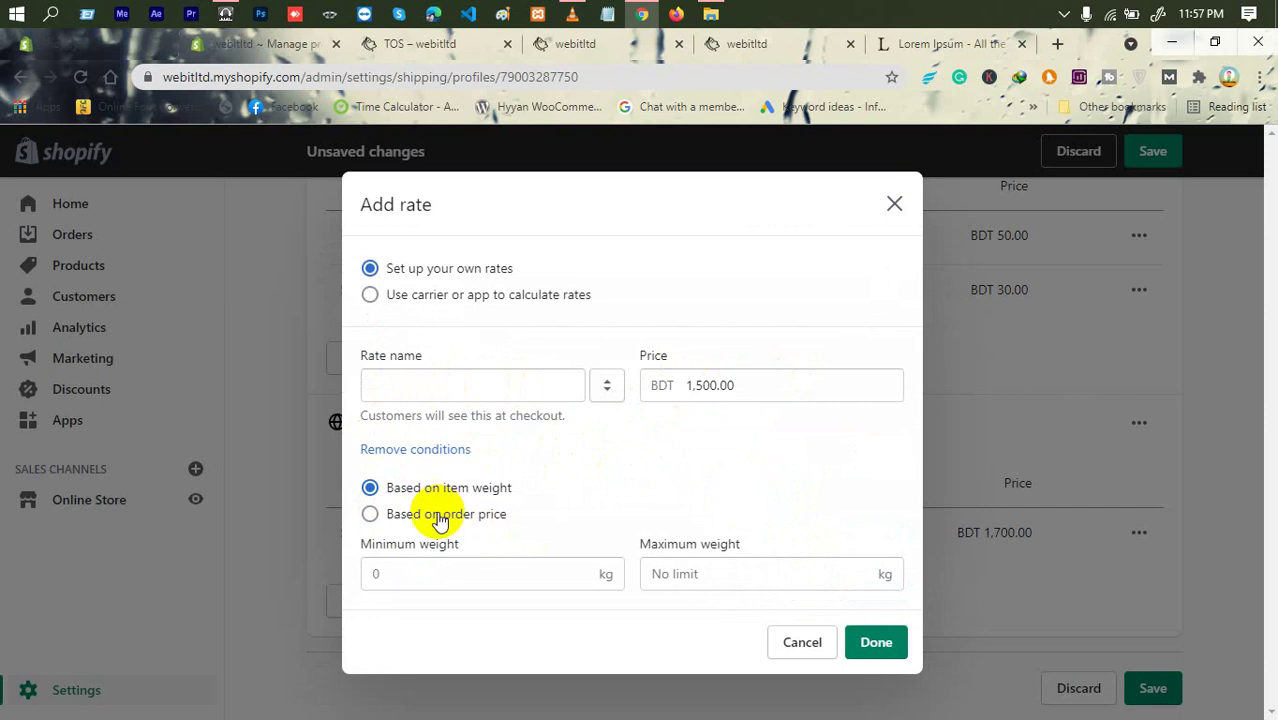
{"action": "left_click", "coordinate": [450, 513]}
{"action": "left_click", "coordinate": [504, 573]}
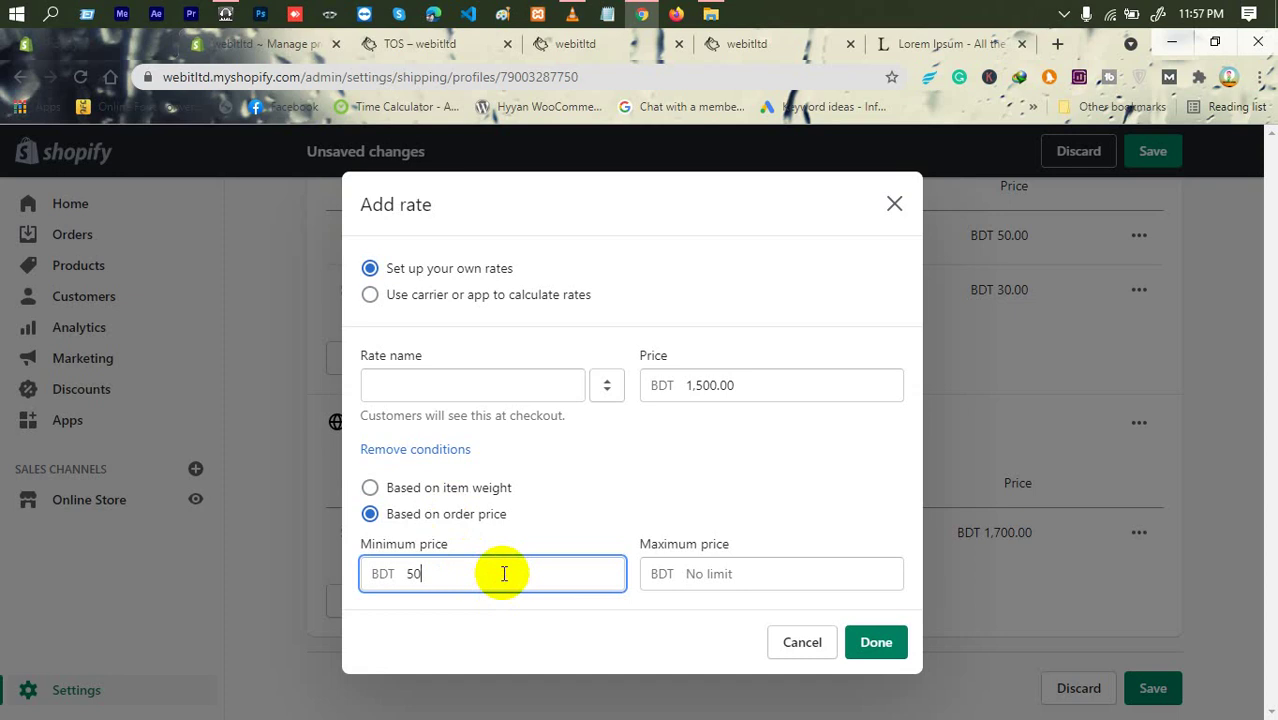
{"action": "left_click", "coordinate": [751, 573]}
{"action": "type", "text": "100000"}
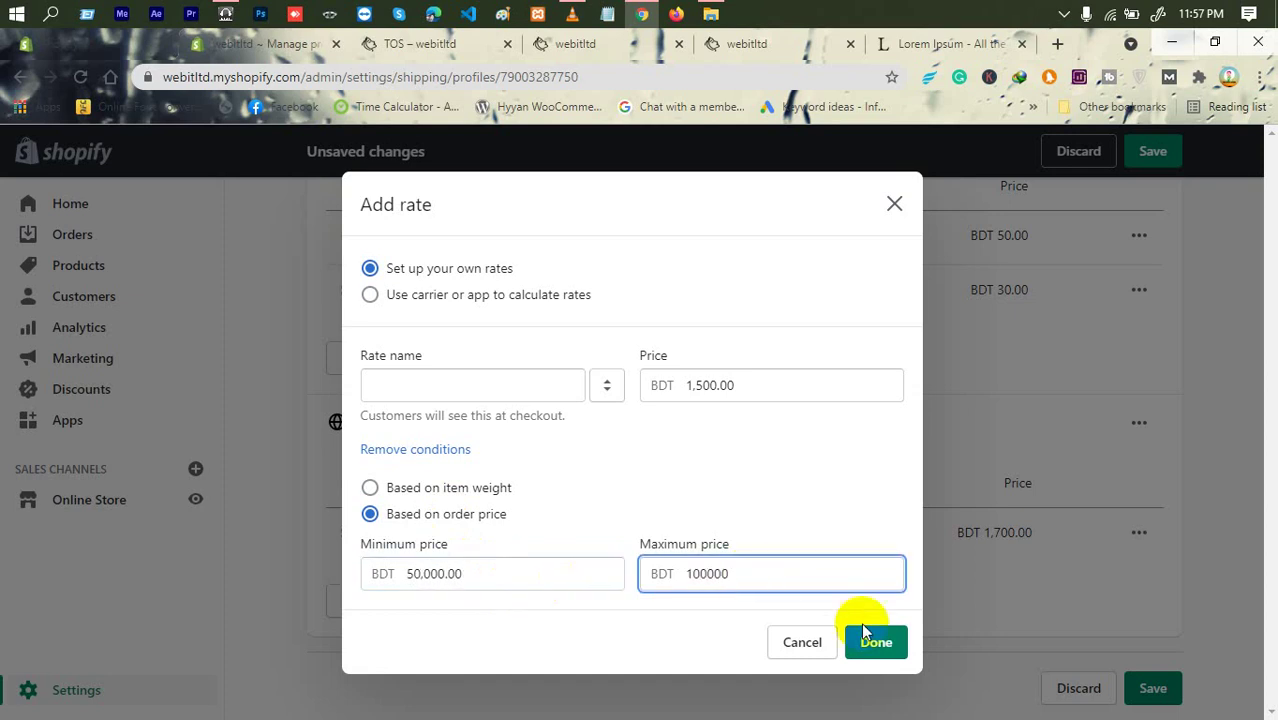
{"action": "left_click", "coordinate": [874, 644]}
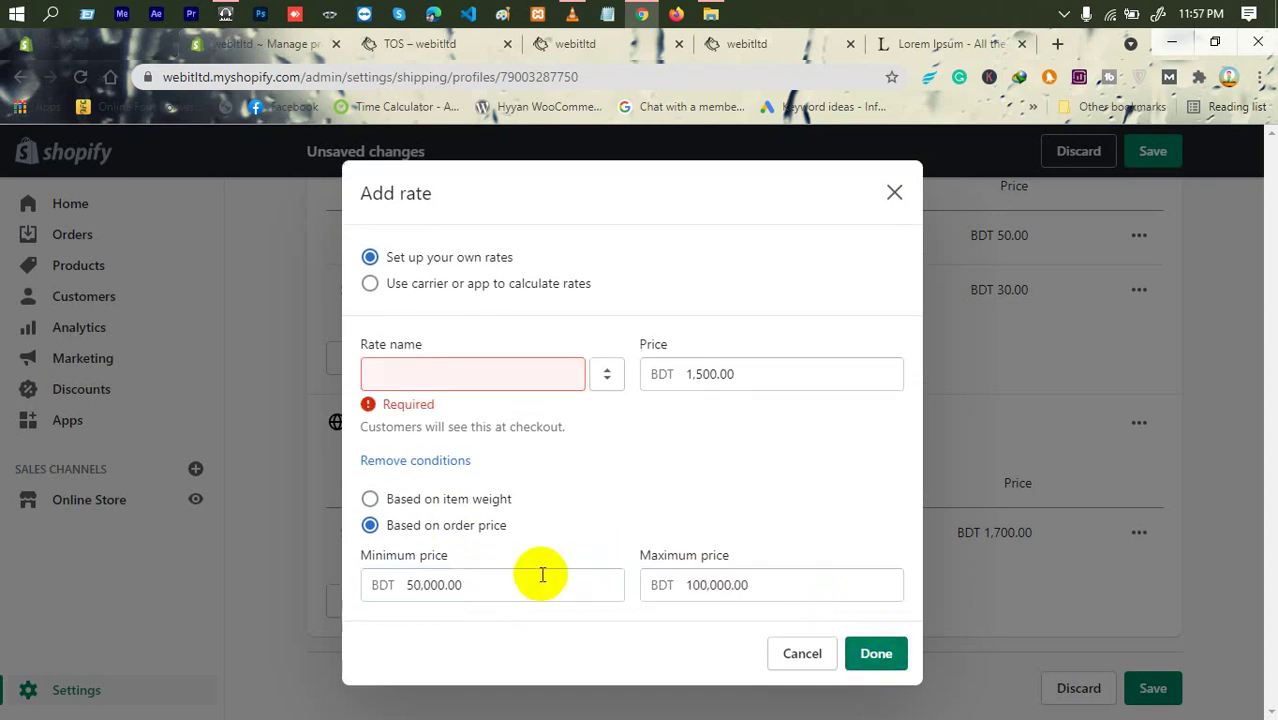
Name the new rate Standard and add it to the Rest of World zone.
{"action": "left_click", "coordinate": [440, 370]}
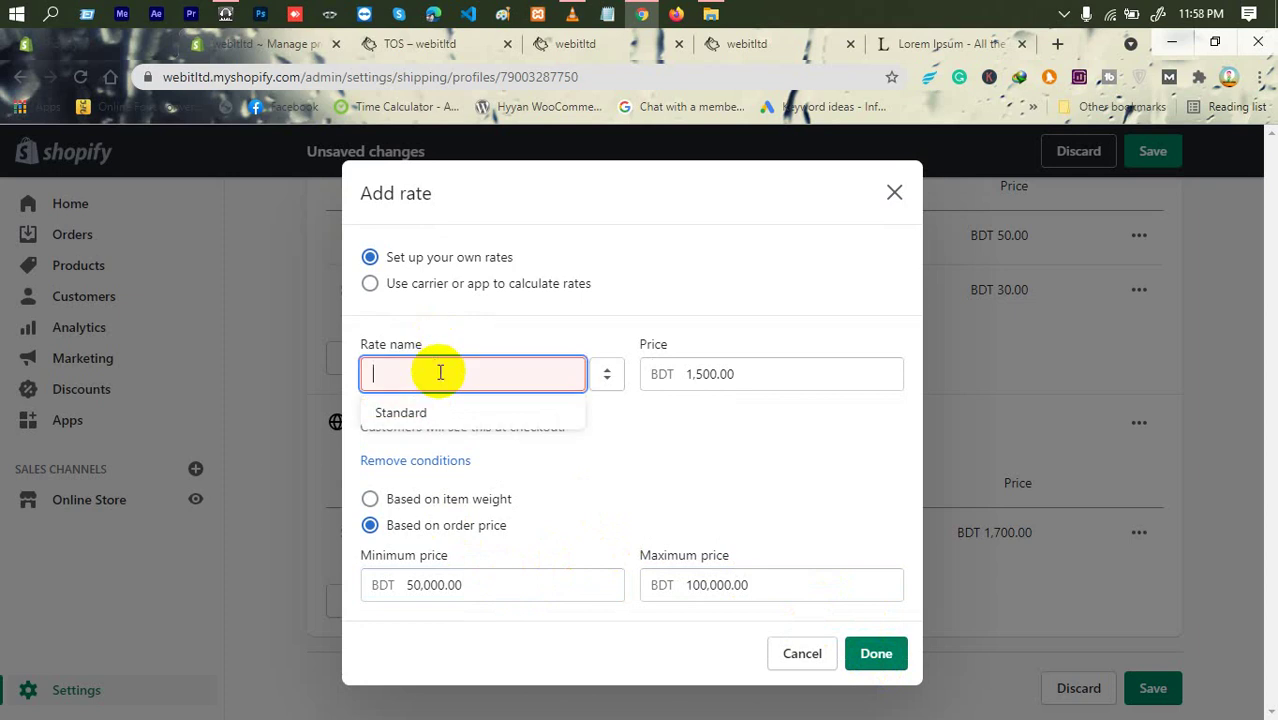
{"action": "left_click", "coordinate": [450, 412]}
{"action": "left_click", "coordinate": [876, 653]}
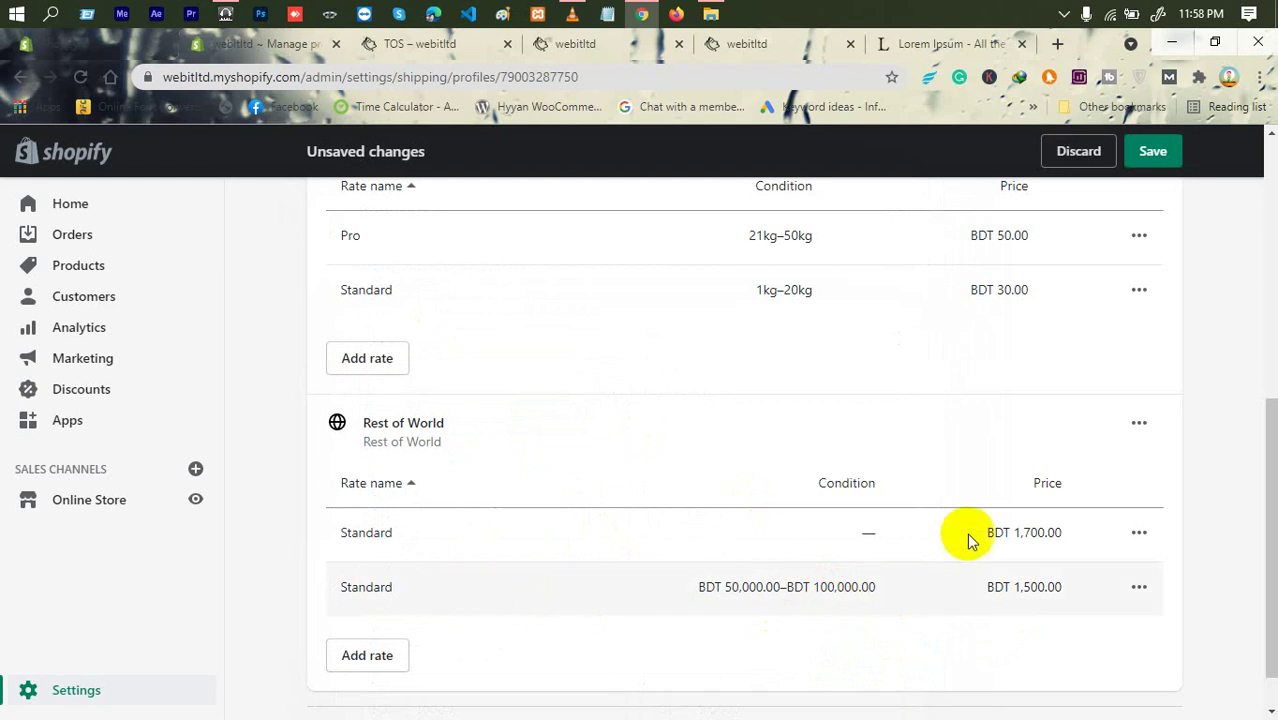
Delete the unconditional BDT 1,700 Standard rate from the Rest of World zone.
{"action": "left_click", "coordinate": [1139, 532]}
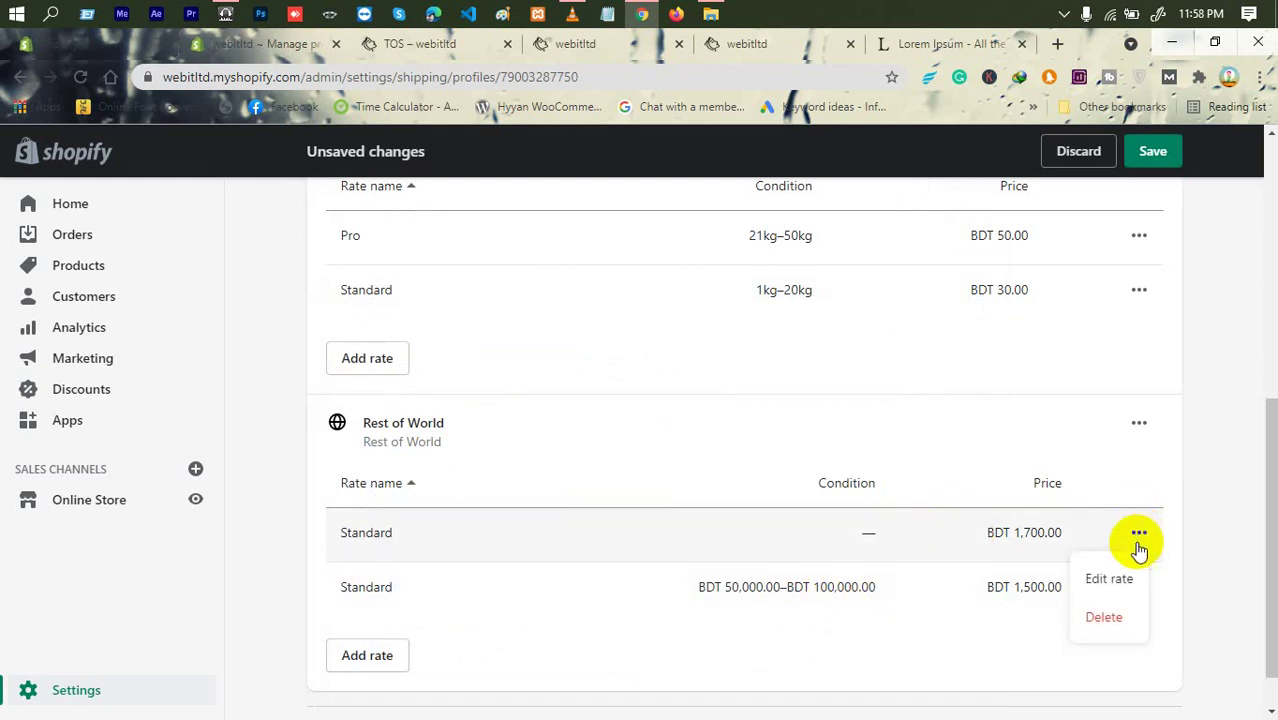
{"action": "left_click", "coordinate": [1112, 615]}
Start a new shipping zone in the profile and name it West Bengal.
{"action": "scroll", "coordinate": [855, 480], "scroll_direction": "up", "scroll_amount": 5}
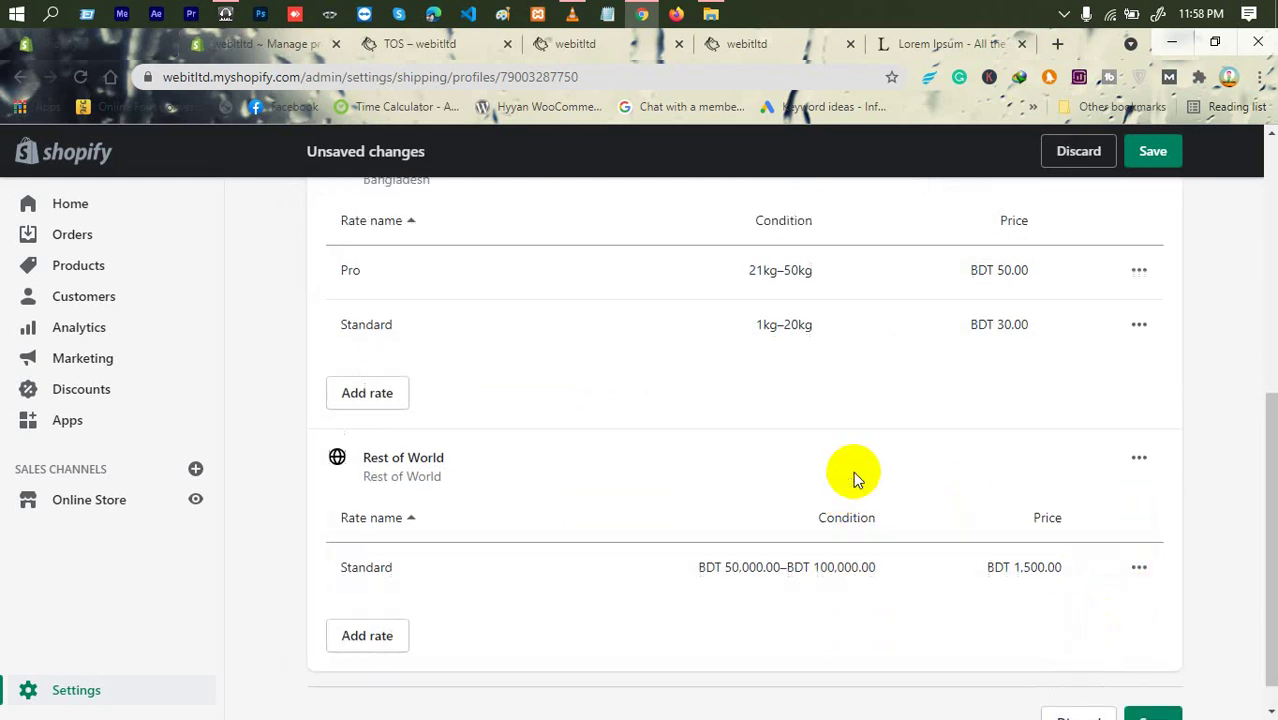
{"action": "scroll", "coordinate": [850, 478], "scroll_direction": "down", "scroll_amount": 3}
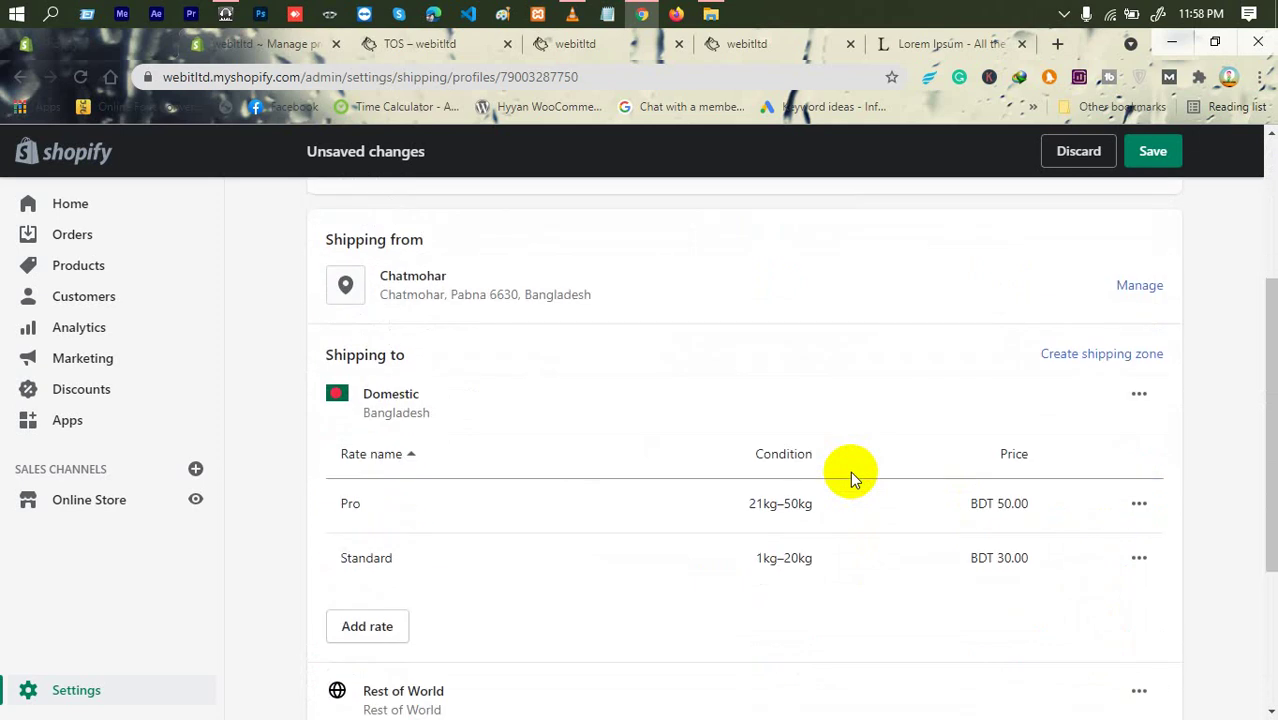
{"action": "left_click", "coordinate": [1141, 355]}
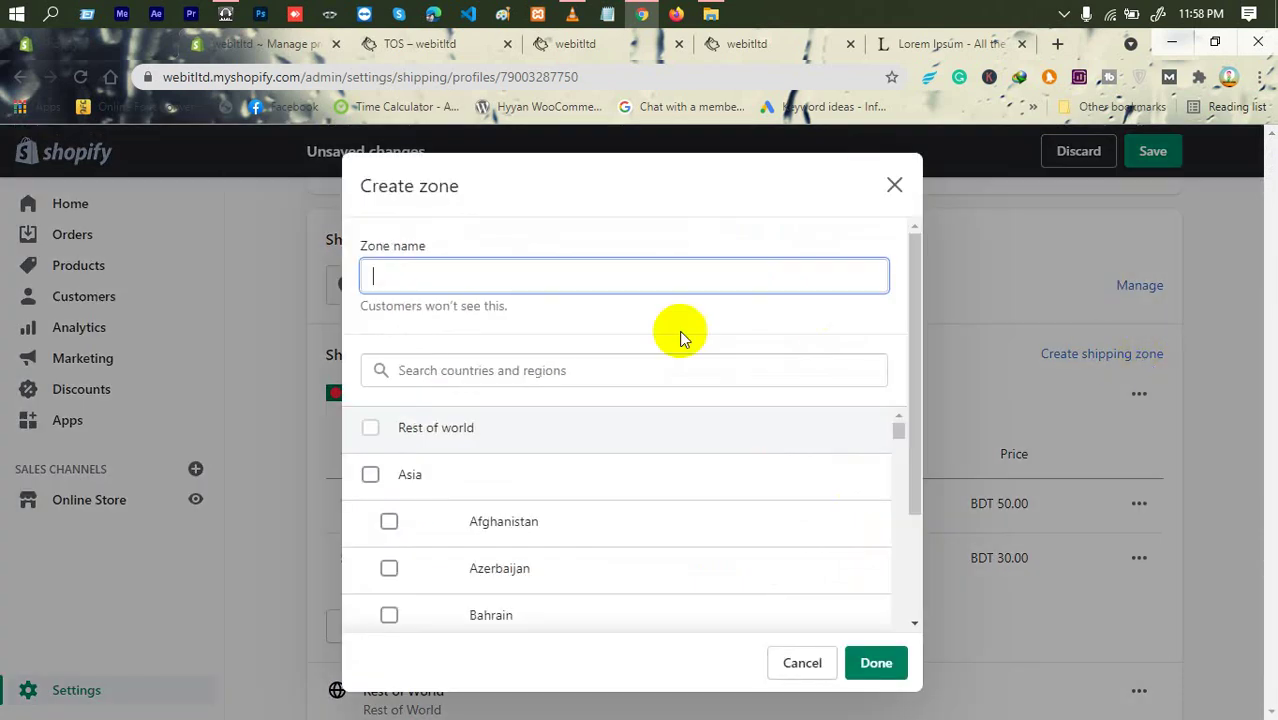
{"action": "left_click", "coordinate": [571, 272]}
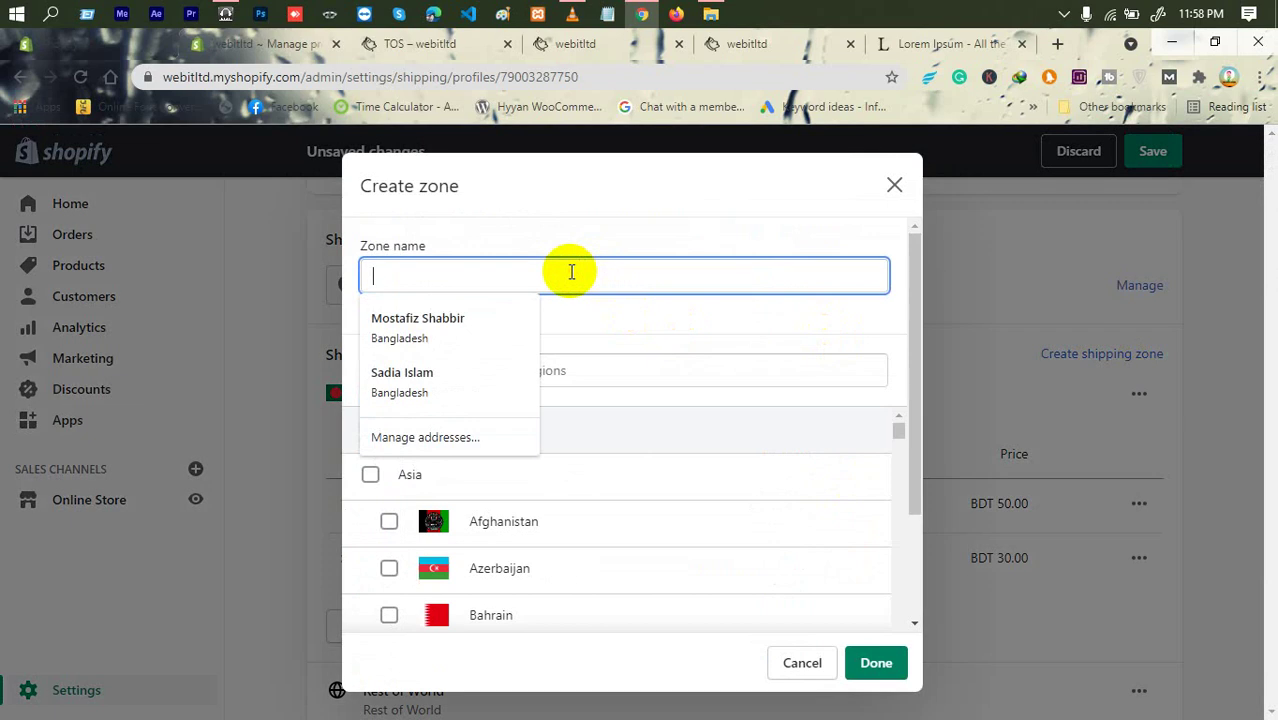
{"action": "type", "text": "IN"}
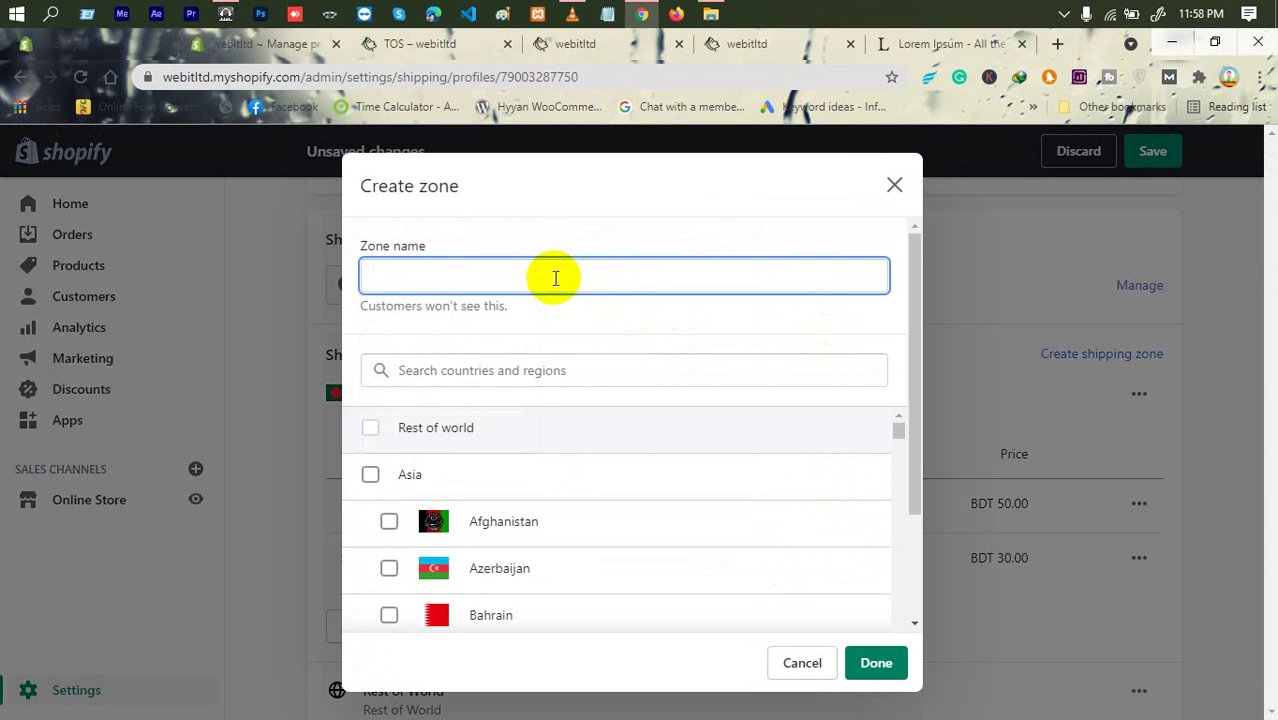
{"action": "type", "text": "West Bengal"}
Search the zone's countries and regions for india, expand India's states and include West Bengal.
{"action": "left_click", "coordinate": [563, 366]}
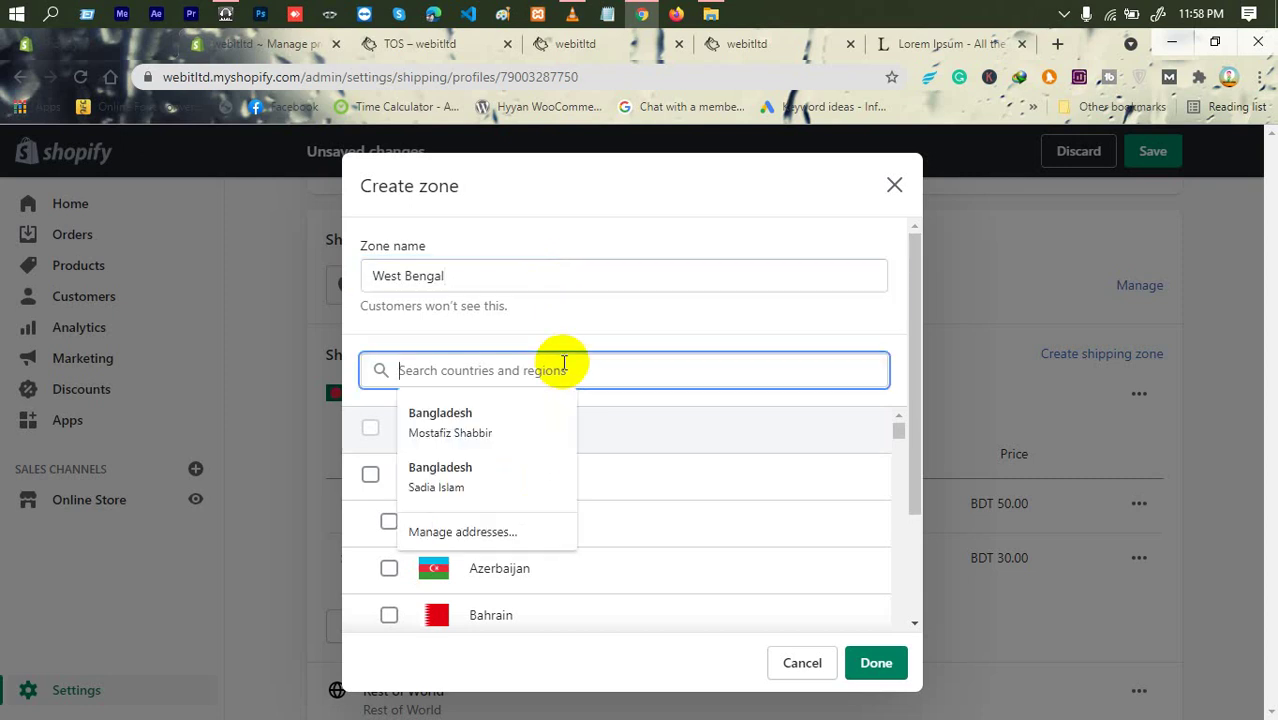
{"action": "type", "text": "india"}
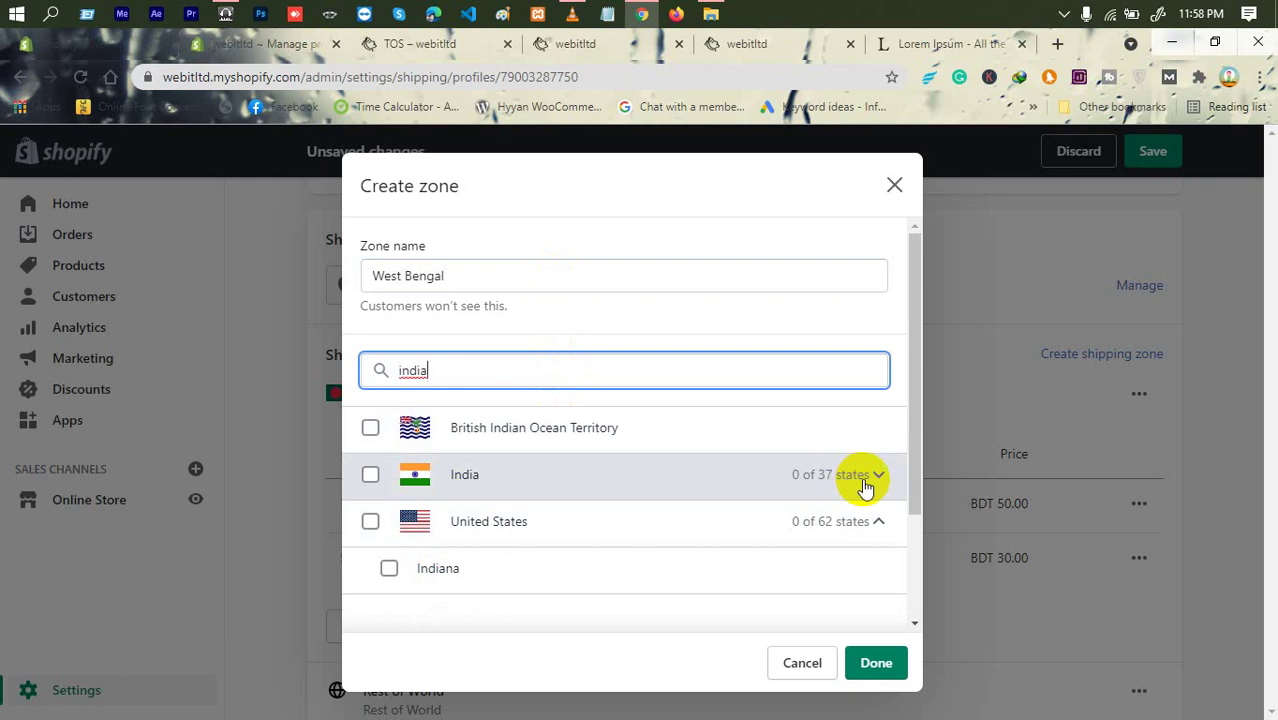
{"action": "left_click", "coordinate": [862, 480]}
{"action": "scroll", "coordinate": [628, 520], "scroll_direction": "down", "scroll_amount": 3}
{"action": "scroll", "coordinate": [470, 517], "scroll_direction": "down", "scroll_amount": 12}
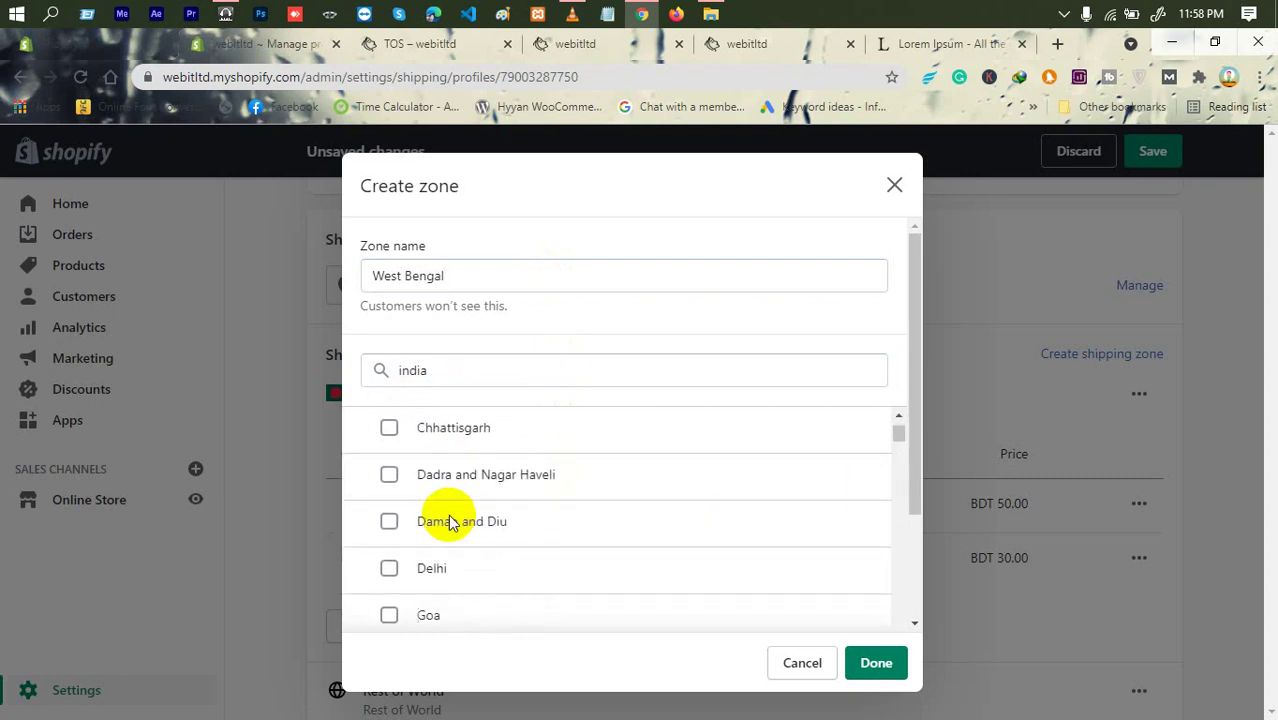
{"action": "scroll", "coordinate": [520, 540], "scroll_direction": "down", "scroll_amount": 2}
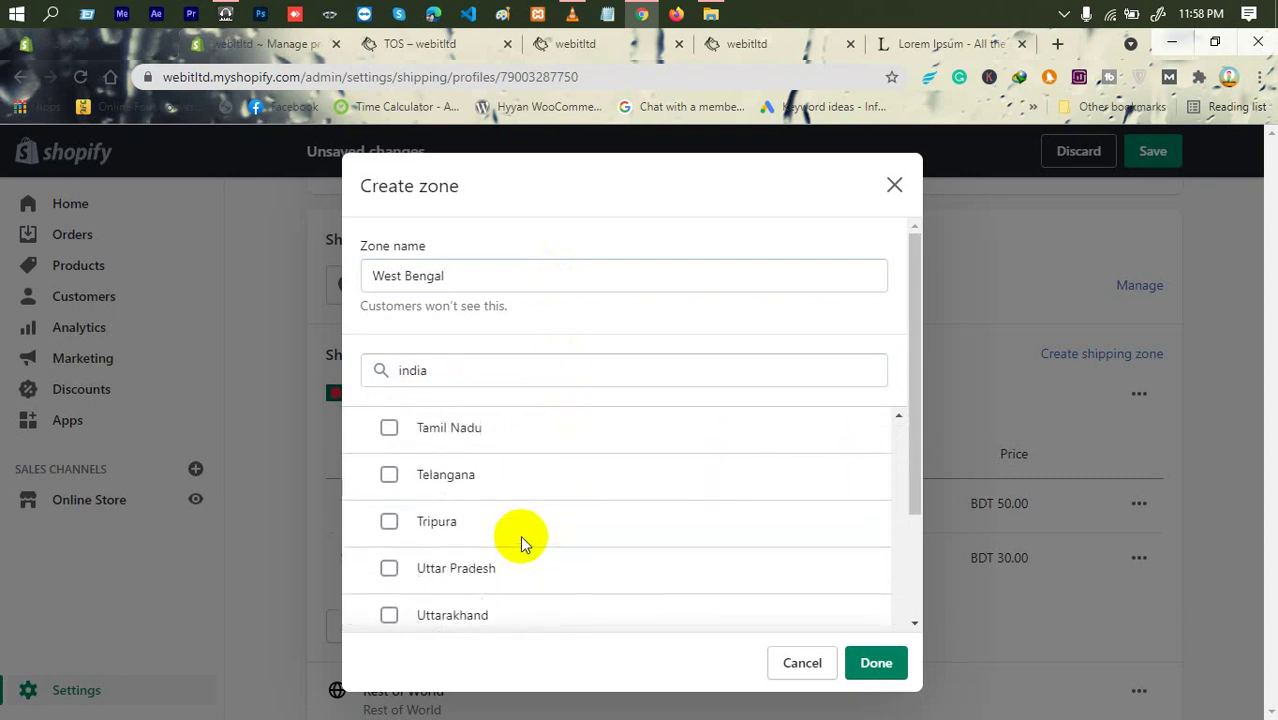
{"action": "scroll", "coordinate": [522, 560], "scroll_direction": "down", "scroll_amount": 4}
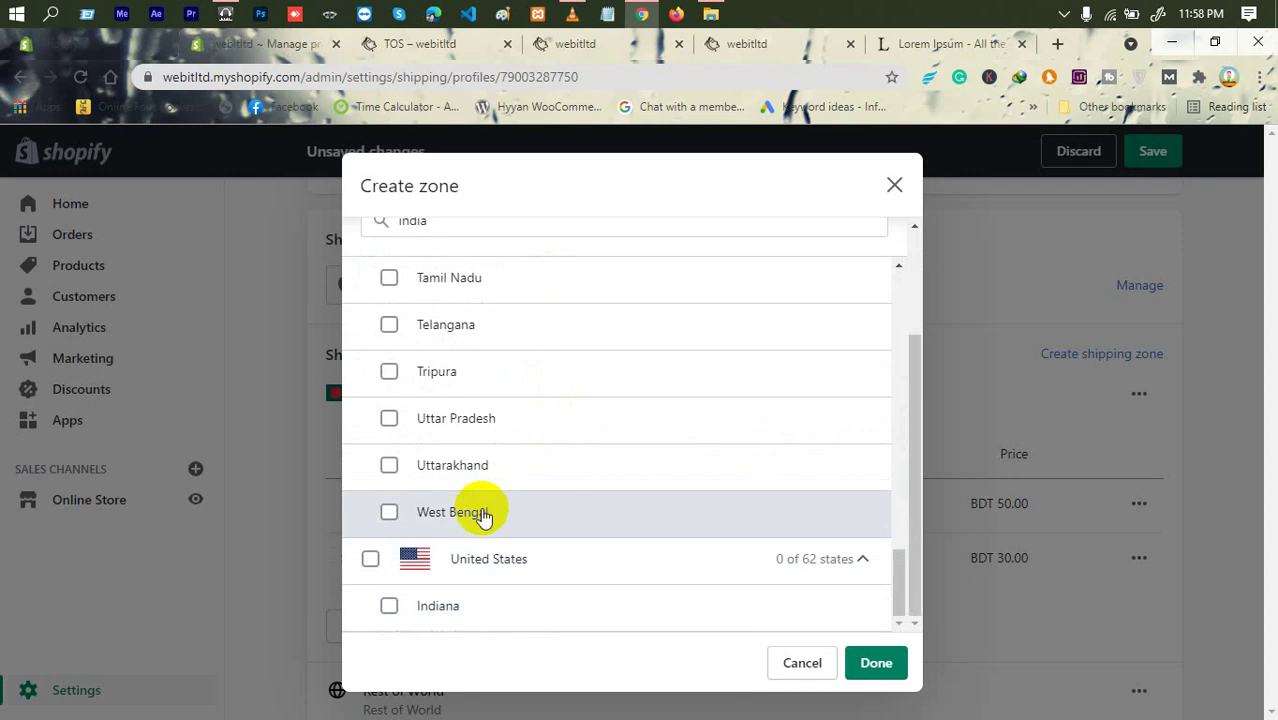
{"action": "left_click", "coordinate": [485, 513]}
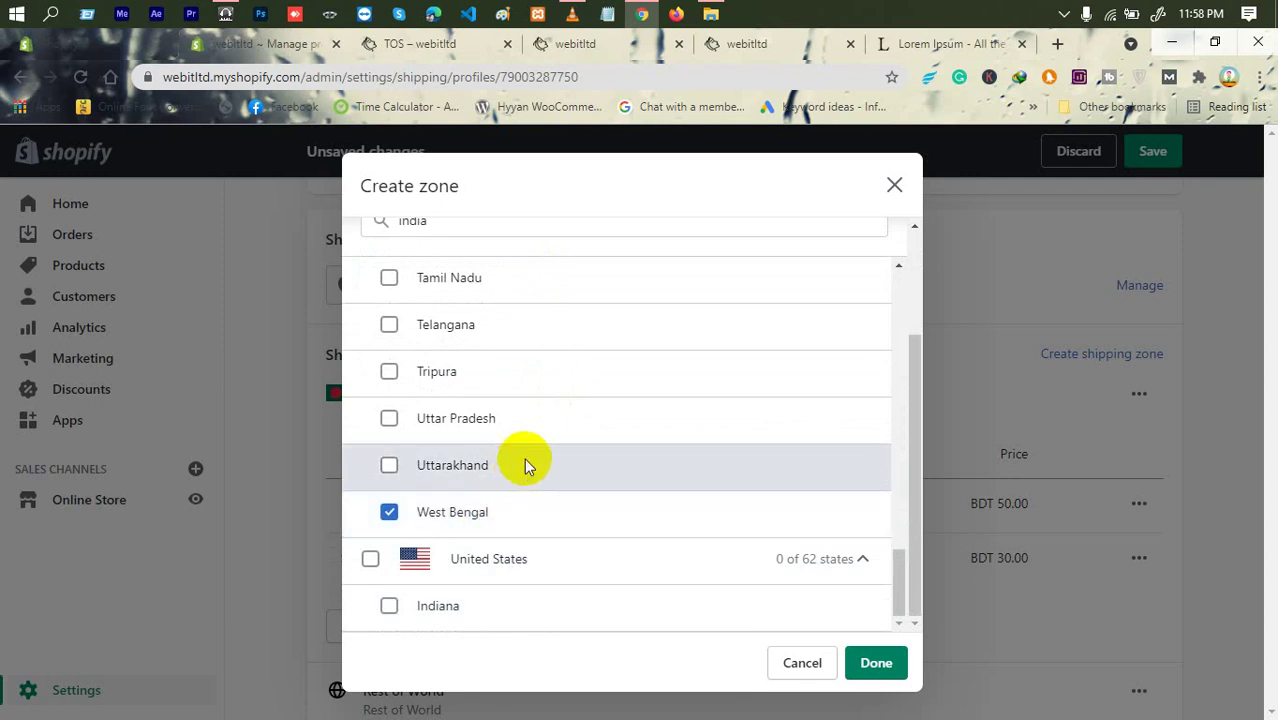
Include the Indian states Odisha, Assam and Bihar as well and add the zone to the profile.
{"action": "scroll", "coordinate": [521, 470], "scroll_direction": "up", "scroll_amount": 1}
{"action": "scroll", "coordinate": [523, 488], "scroll_direction": "up", "scroll_amount": 3}
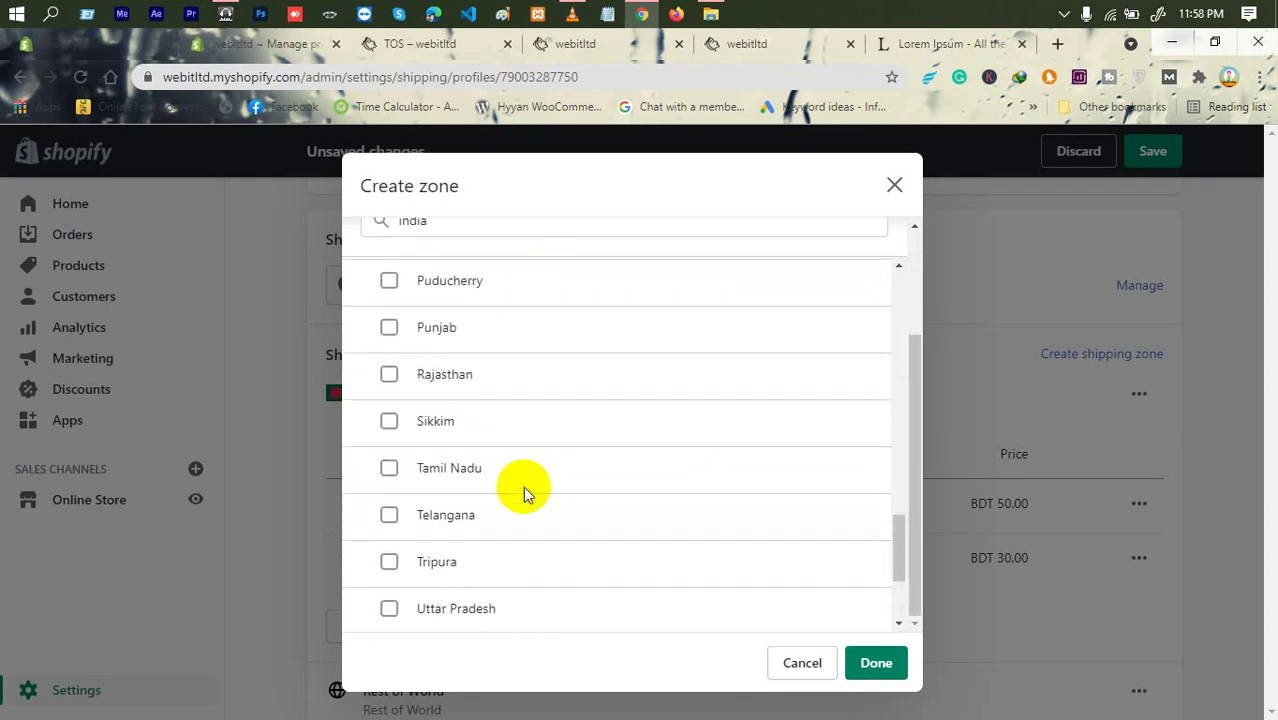
{"action": "left_click", "coordinate": [428, 420]}
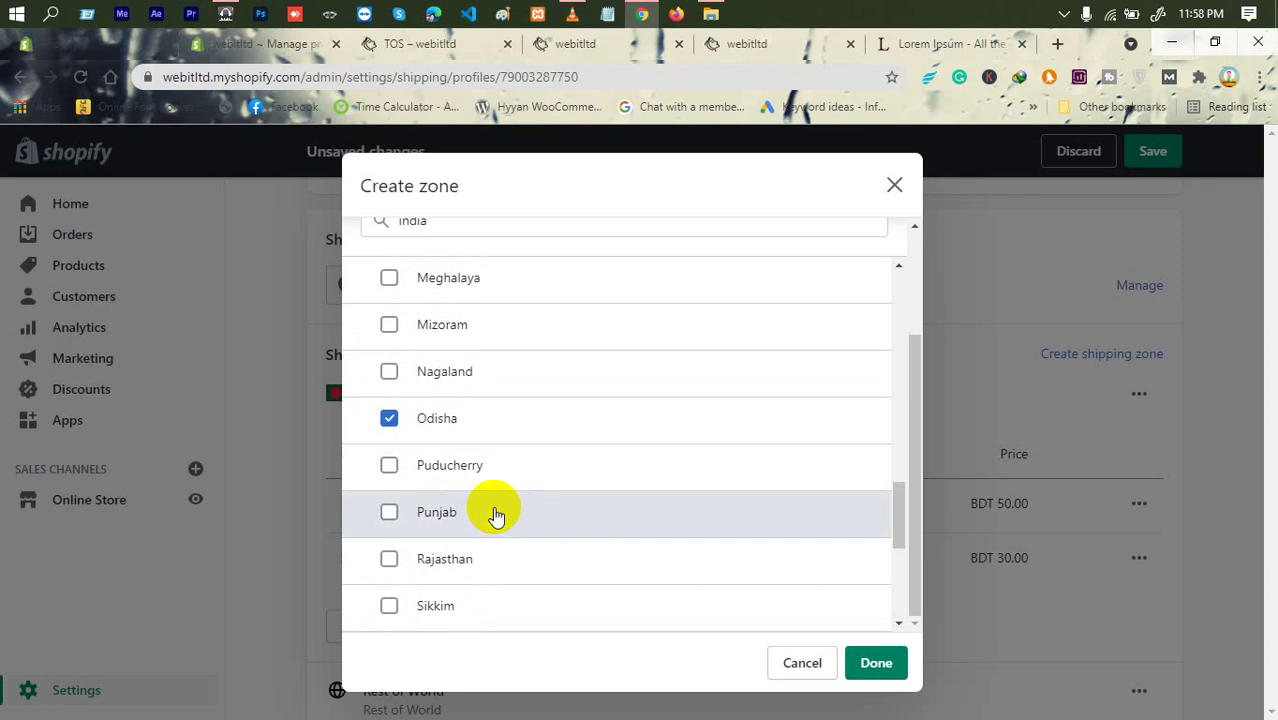
{"action": "scroll", "coordinate": [502, 505], "scroll_direction": "up", "scroll_amount": 6}
{"action": "scroll", "coordinate": [505, 490], "scroll_direction": "up", "scroll_amount": 4}
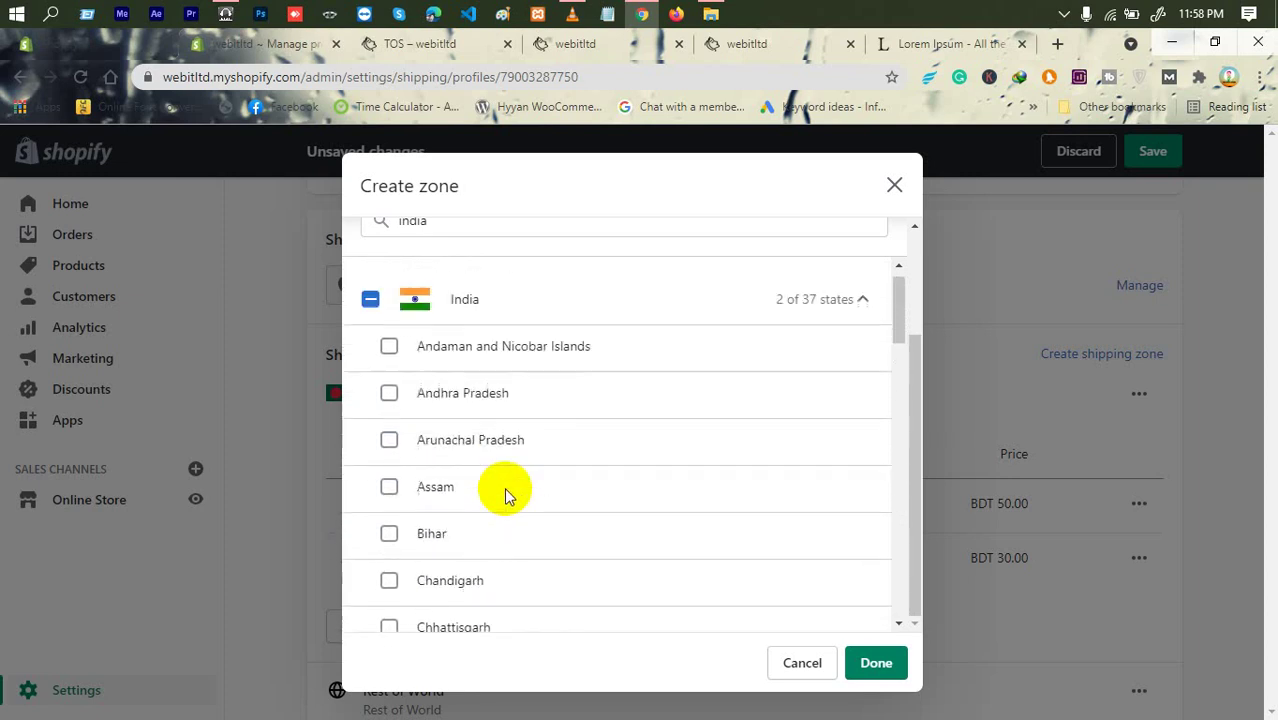
{"action": "left_click", "coordinate": [422, 518]}
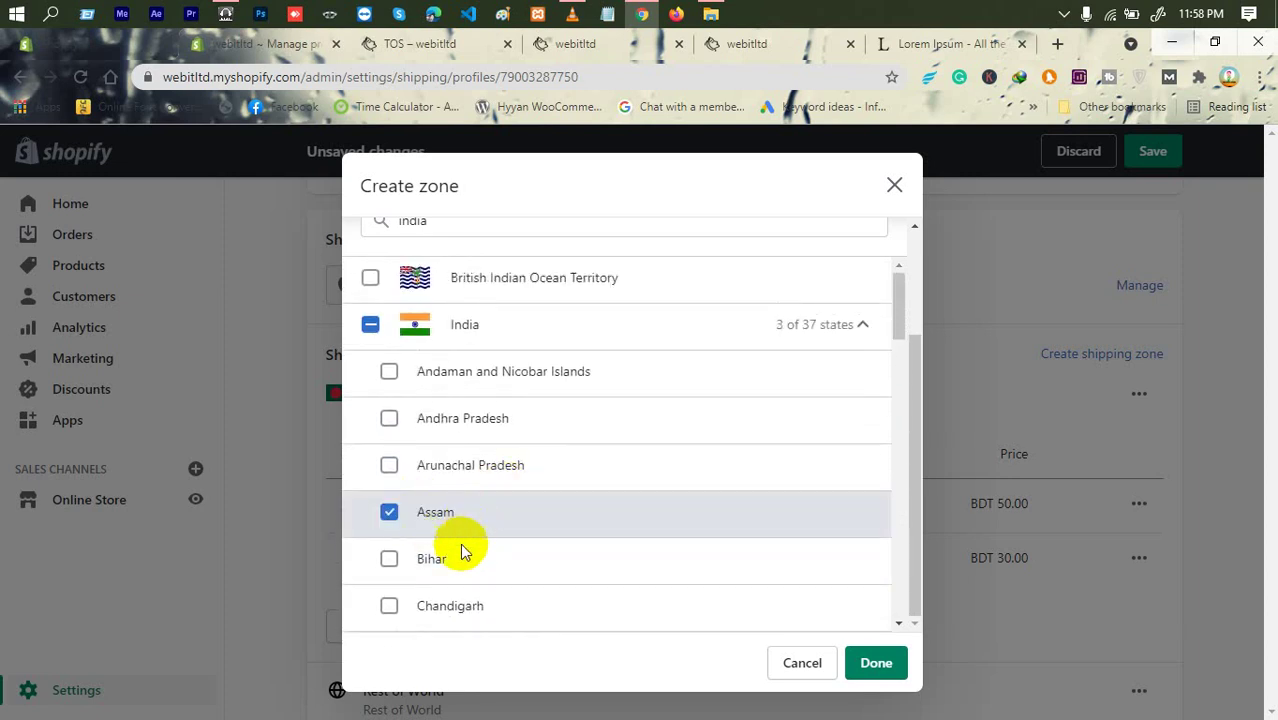
{"action": "left_click", "coordinate": [492, 575]}
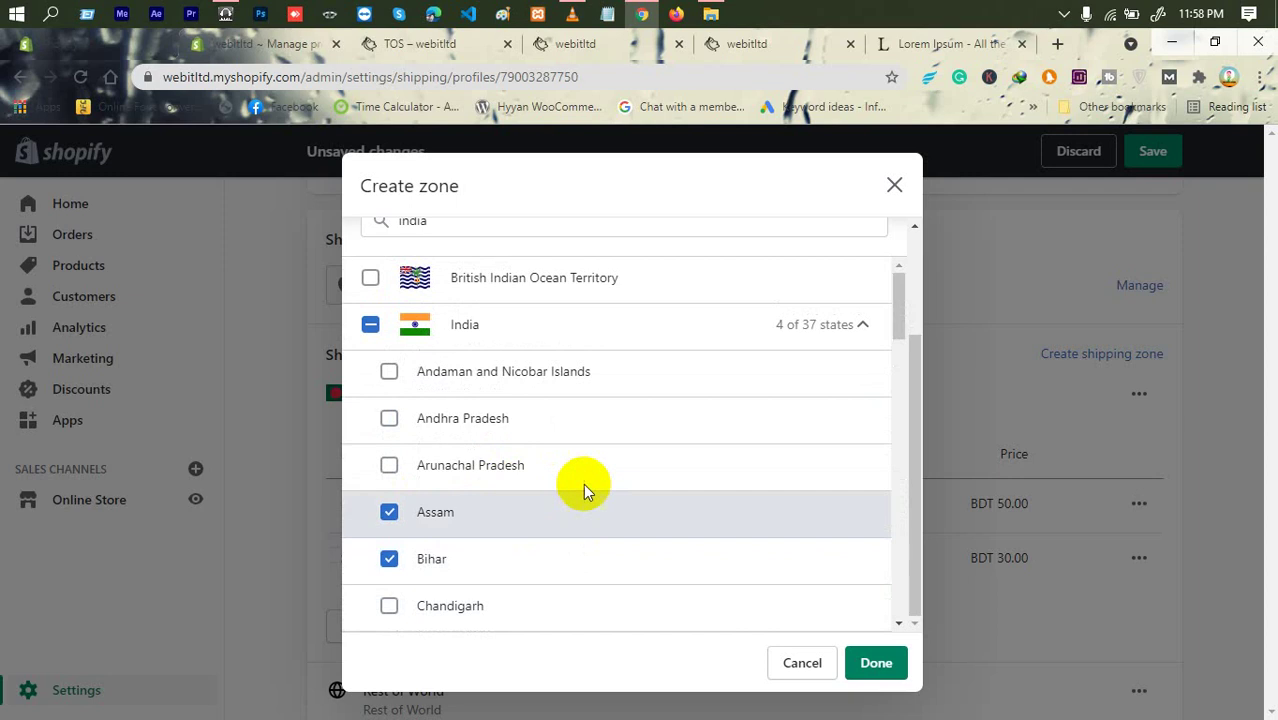
{"action": "left_click", "coordinate": [873, 664]}
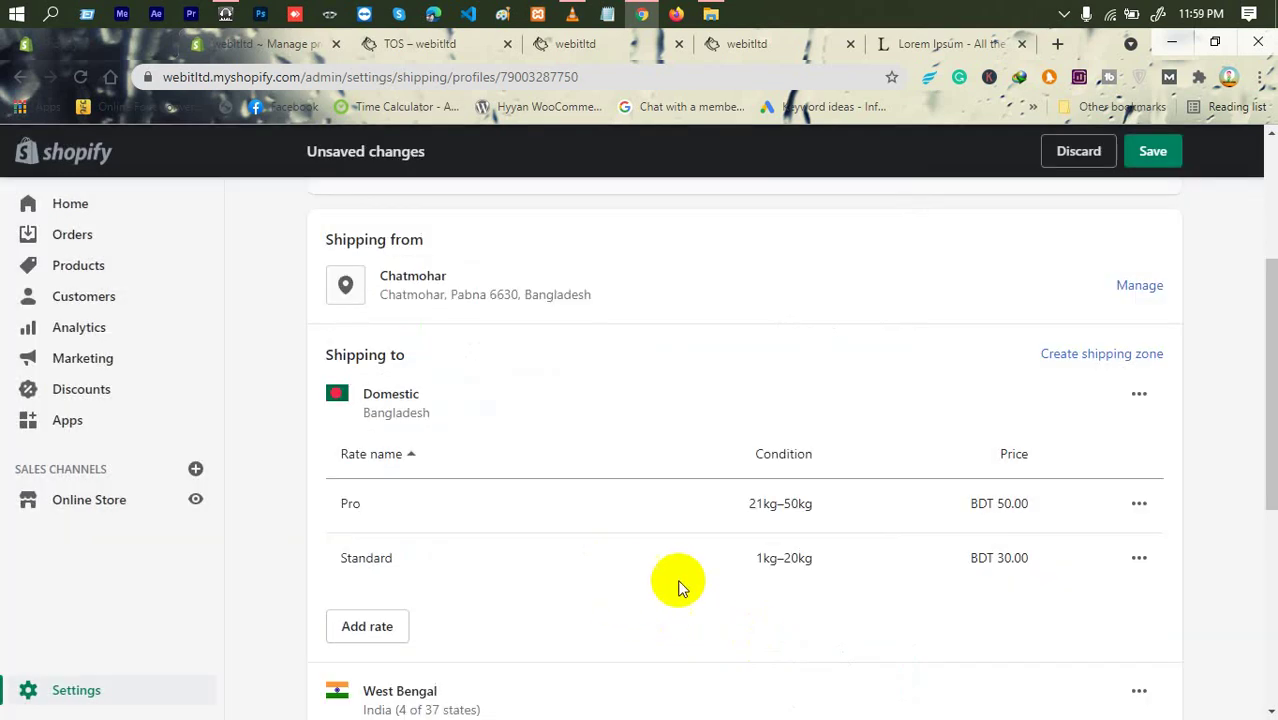
Start a self-defined rate for the West Bengal zone with a price of BDT 100 and the name Standard.
{"action": "scroll", "coordinate": [679, 586], "scroll_direction": "down", "scroll_amount": 5}
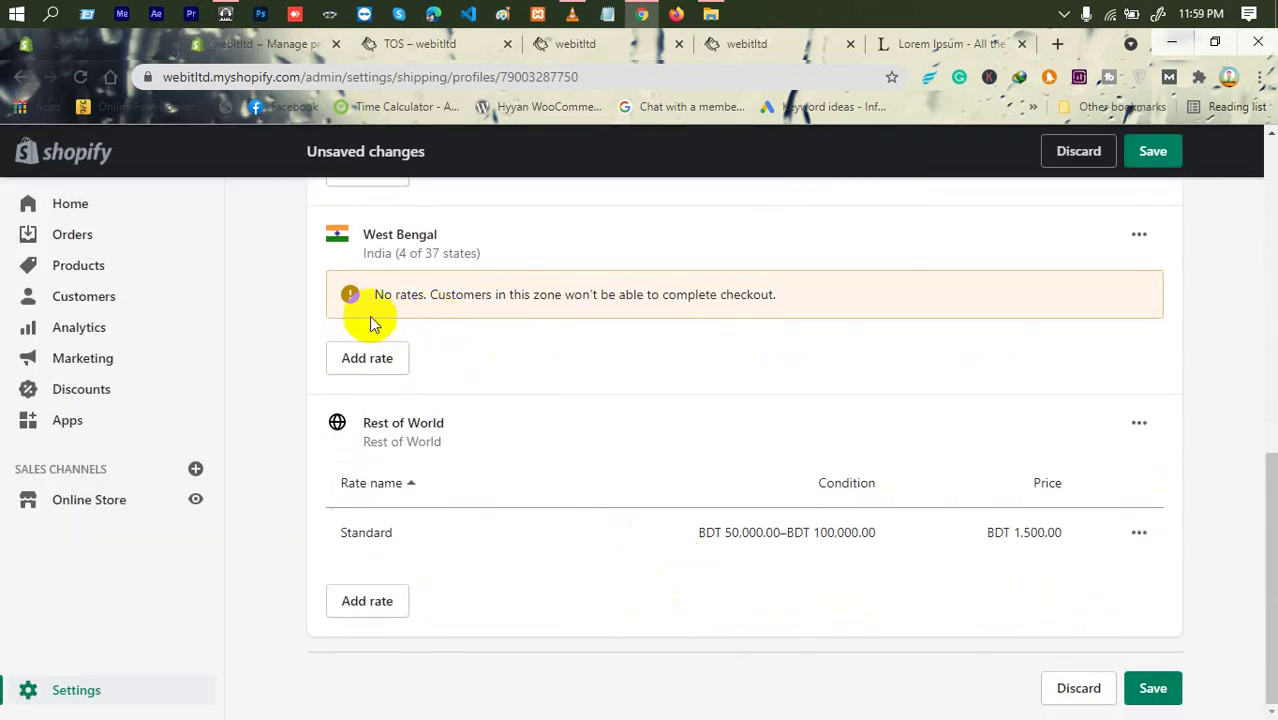
{"action": "left_click_drag", "start_coordinate": [385, 292], "coordinate": [684, 288]}
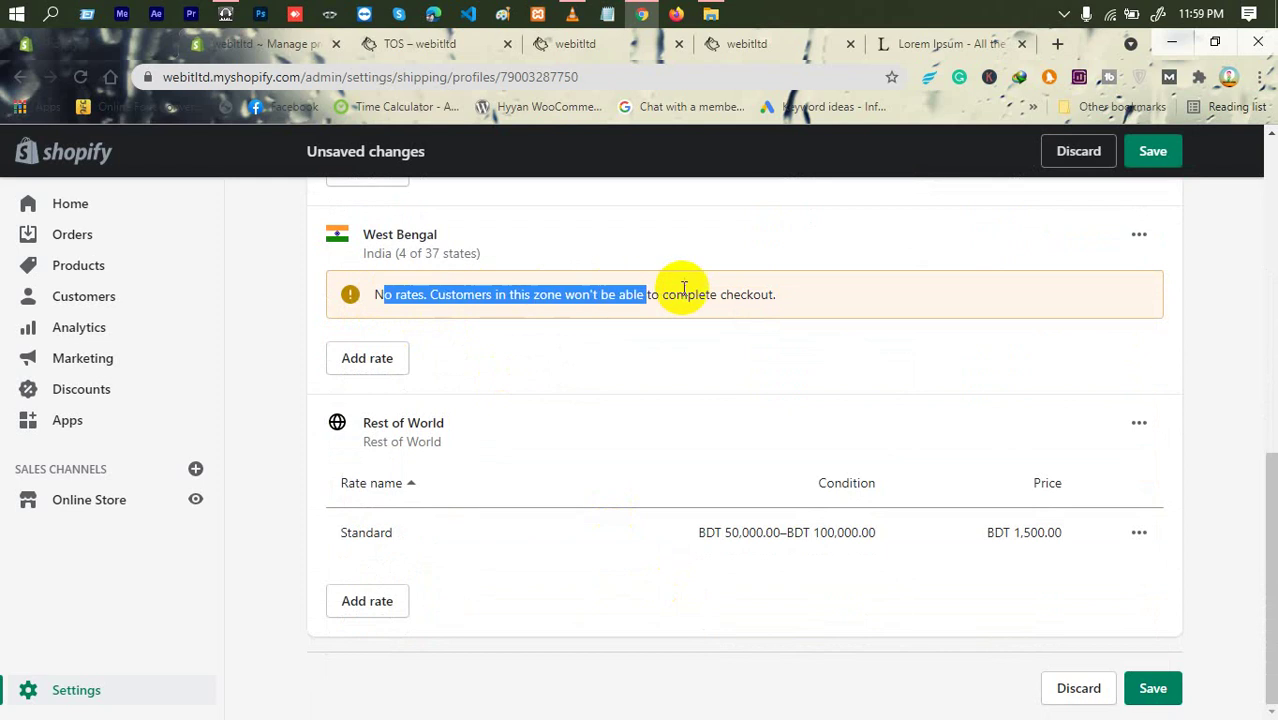
{"action": "left_click", "coordinate": [378, 357]}
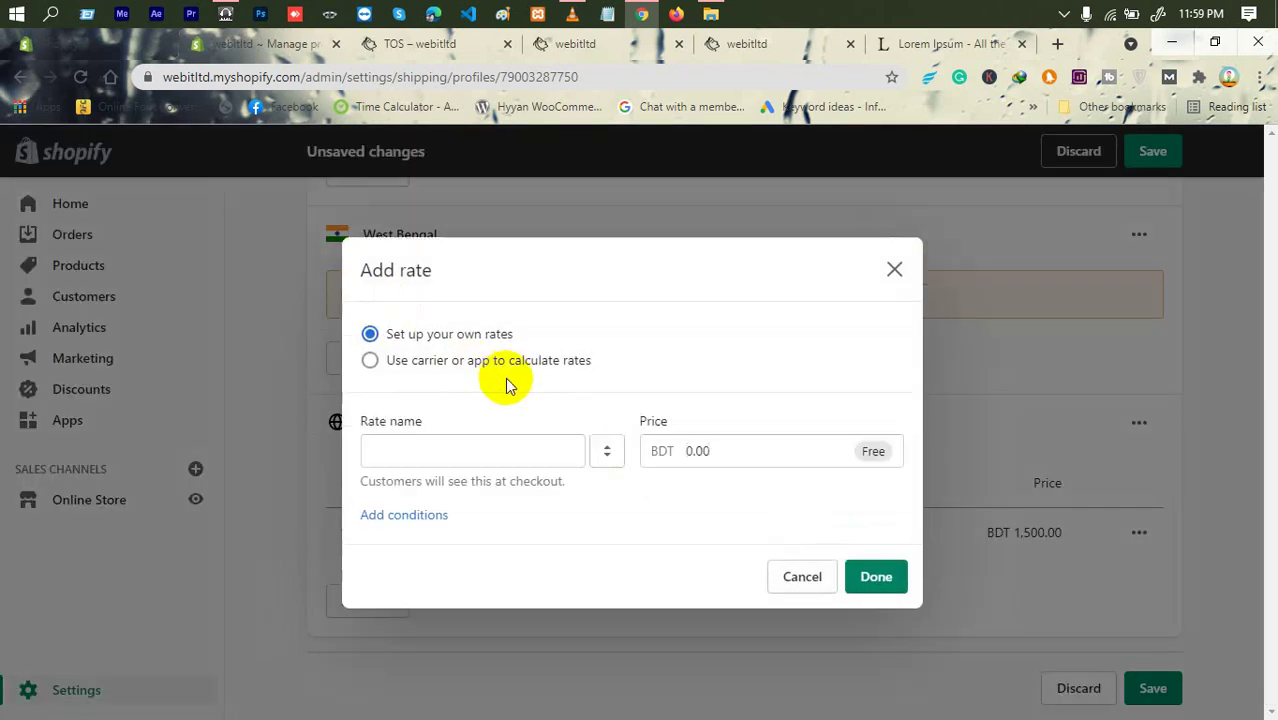
{"action": "left_click", "coordinate": [698, 451]}
{"action": "type", "text": "100"}
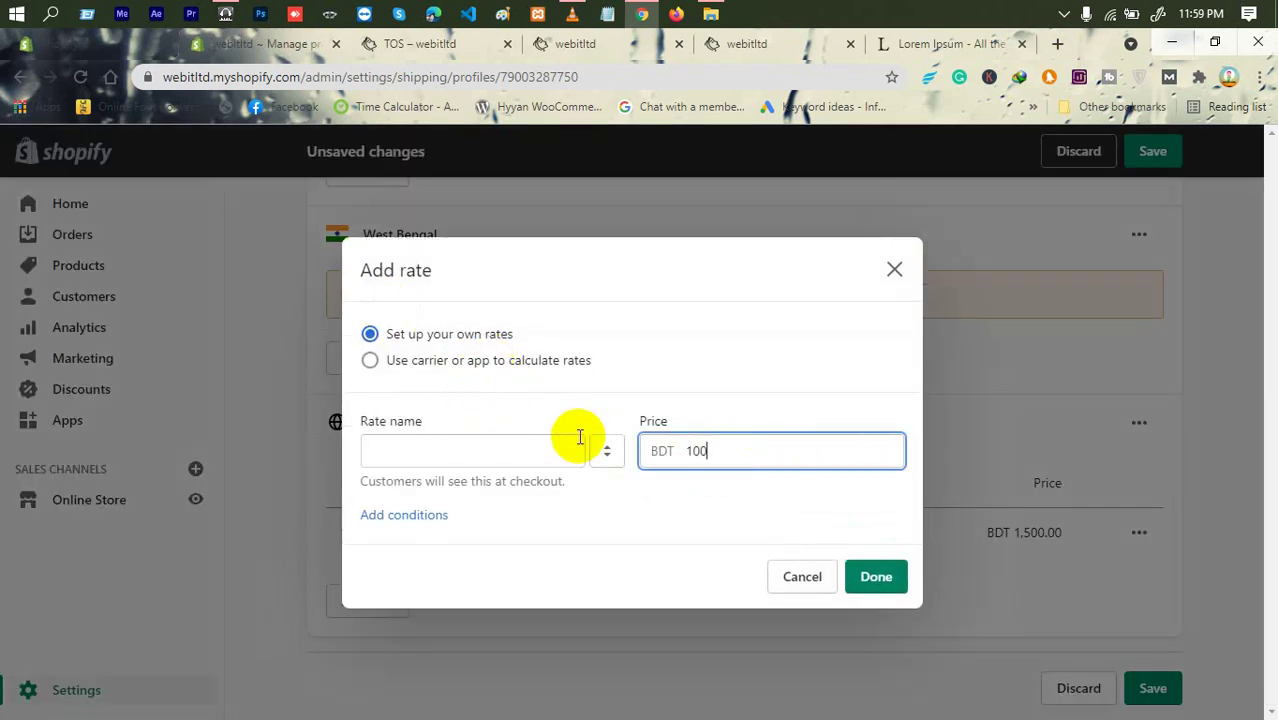
{"action": "left_click", "coordinate": [509, 447]}
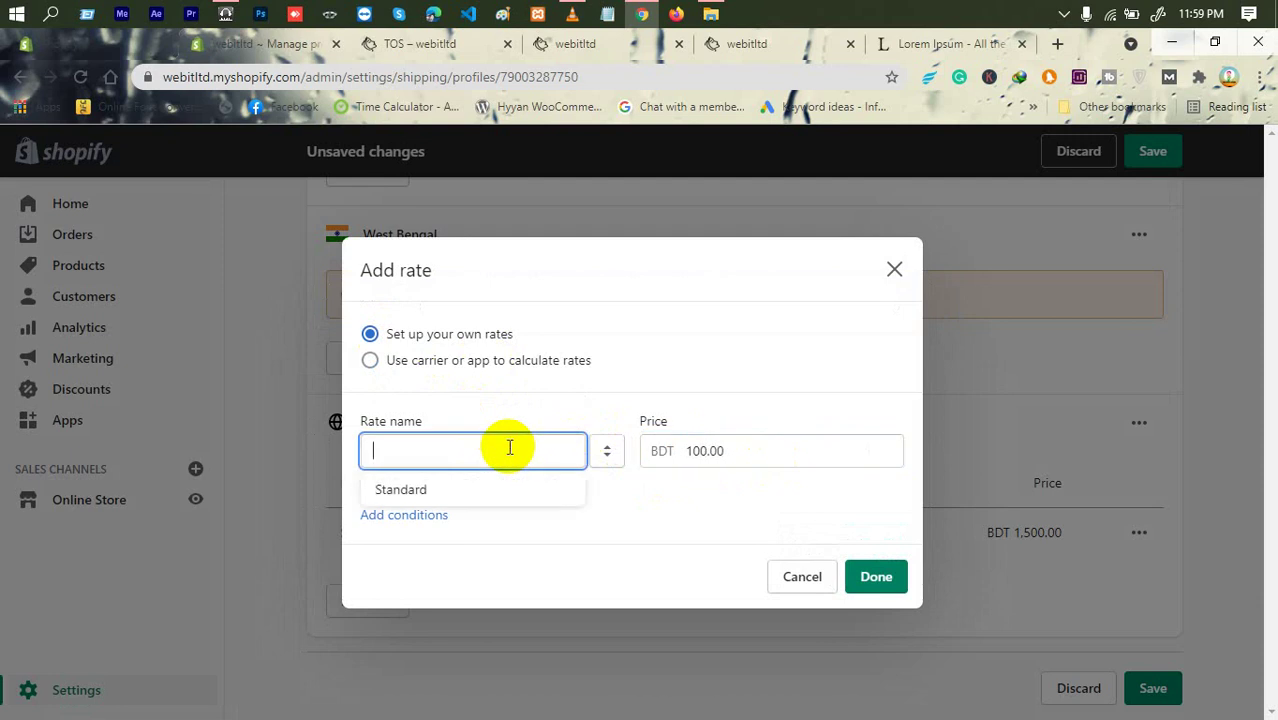
{"action": "left_click", "coordinate": [400, 489]}
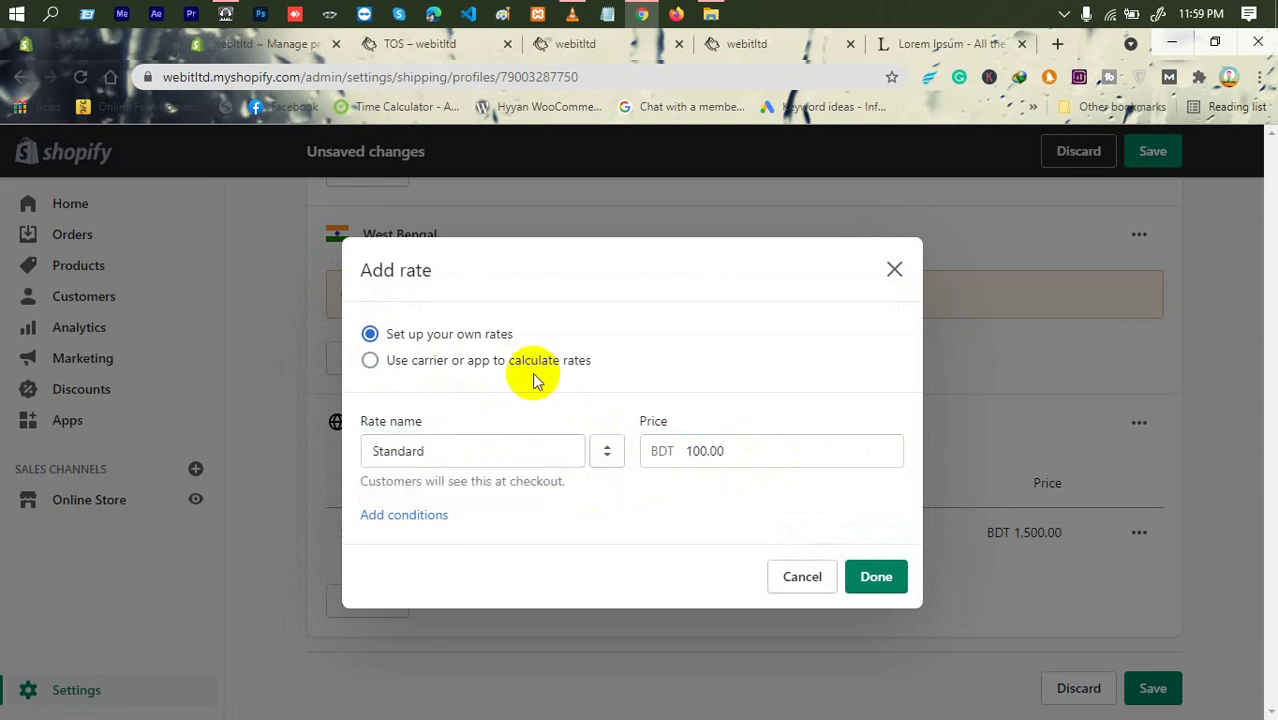
Add an item-weight condition of 5 kg minimum and 45 kg maximum to the new rate and add it to the West Bengal zone.
{"action": "left_click", "coordinate": [421, 515]}
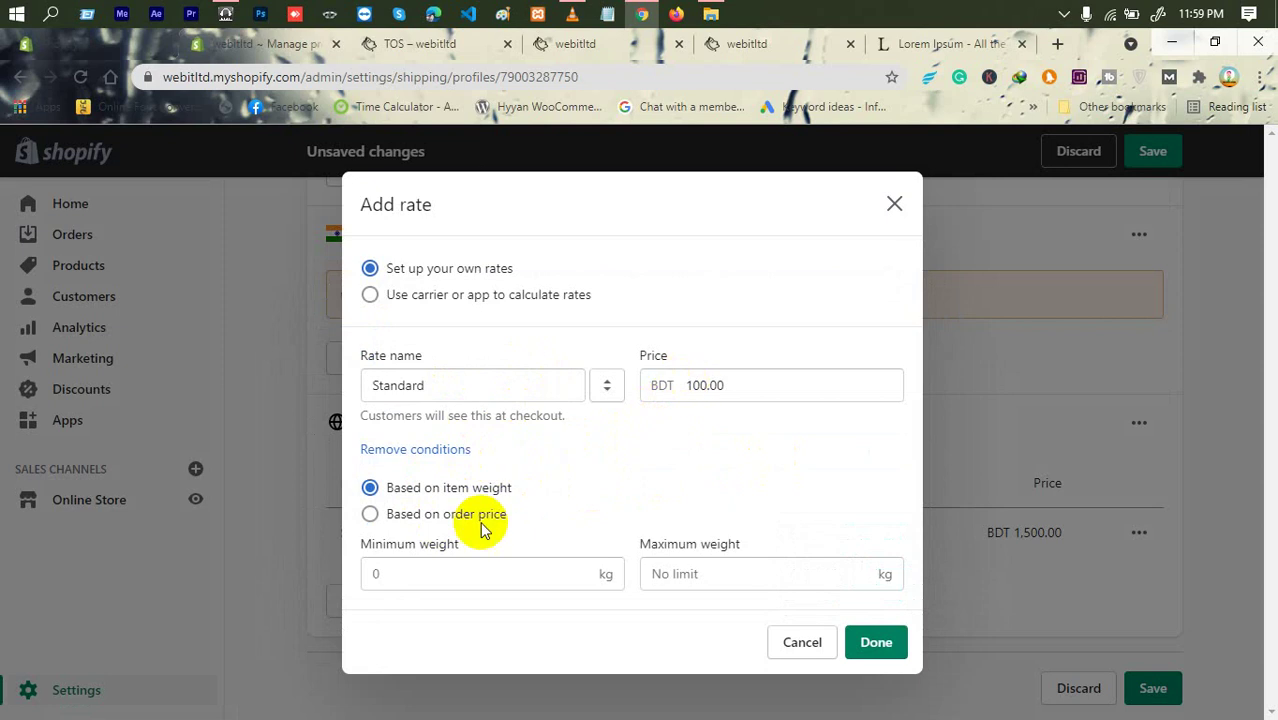
{"action": "left_click", "coordinate": [451, 573]}
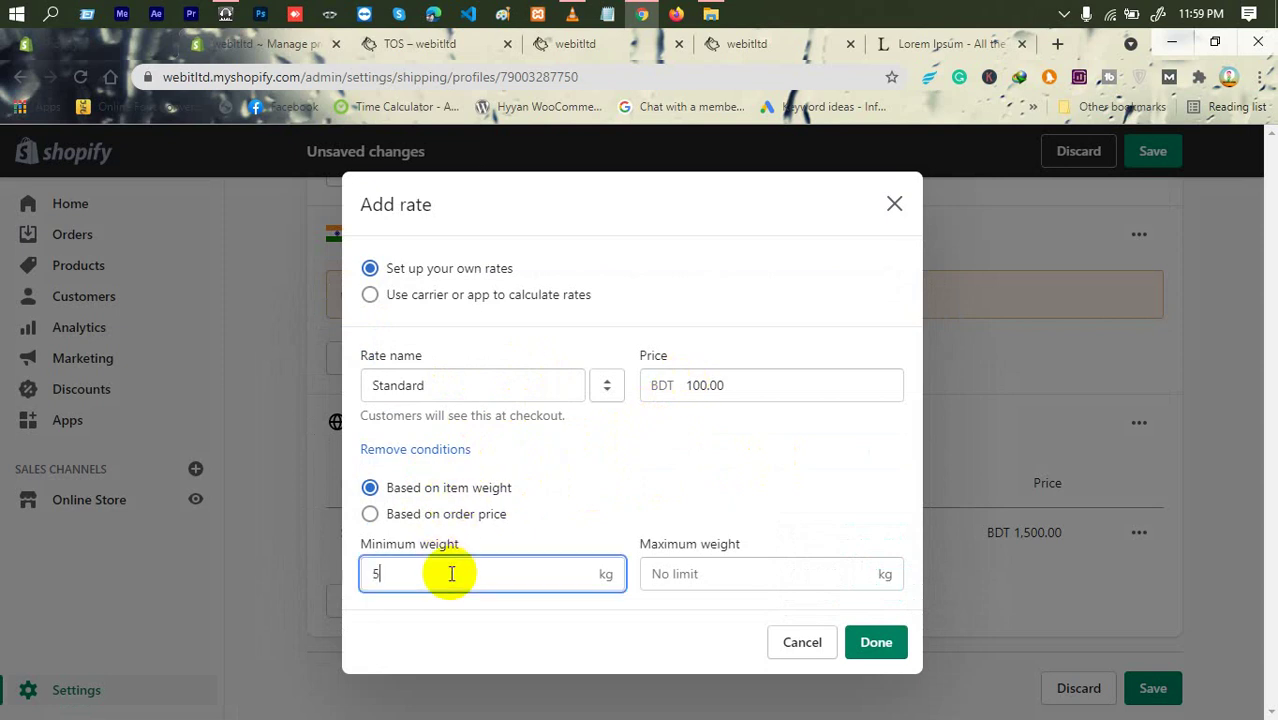
{"action": "left_click", "coordinate": [786, 566]}
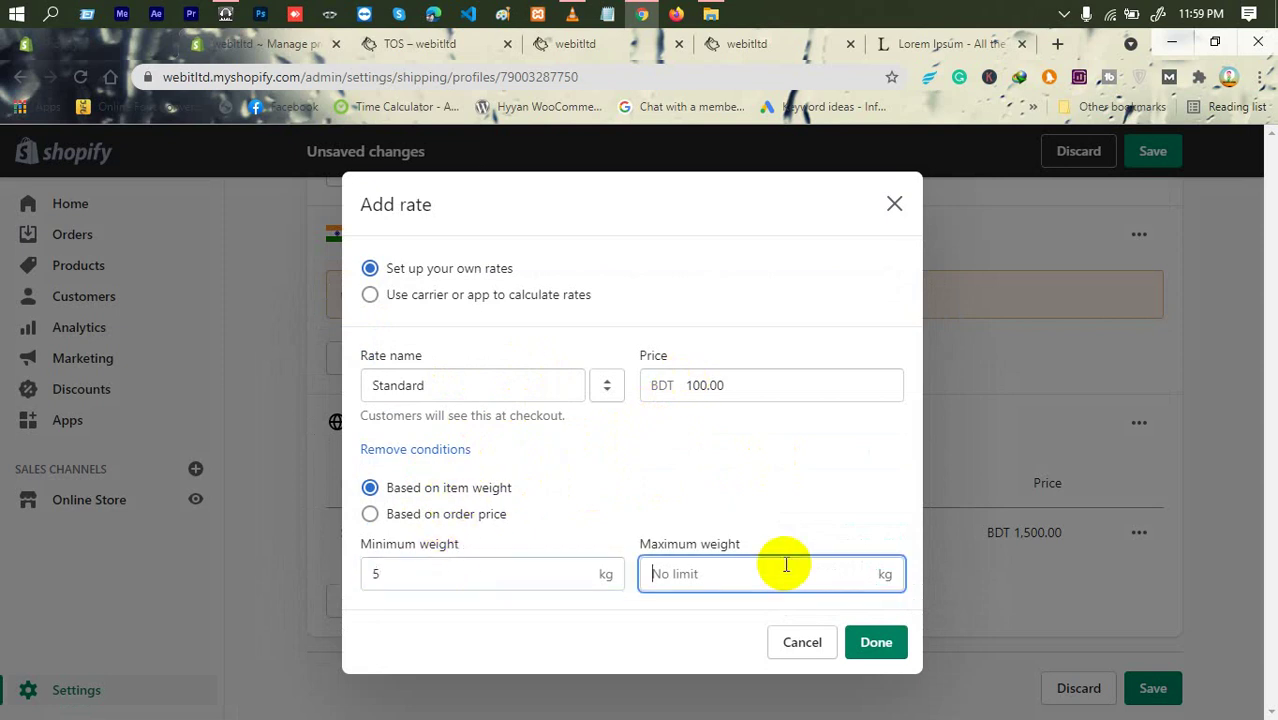
{"action": "type", "text": "45"}
{"action": "left_click", "coordinate": [890, 644]}
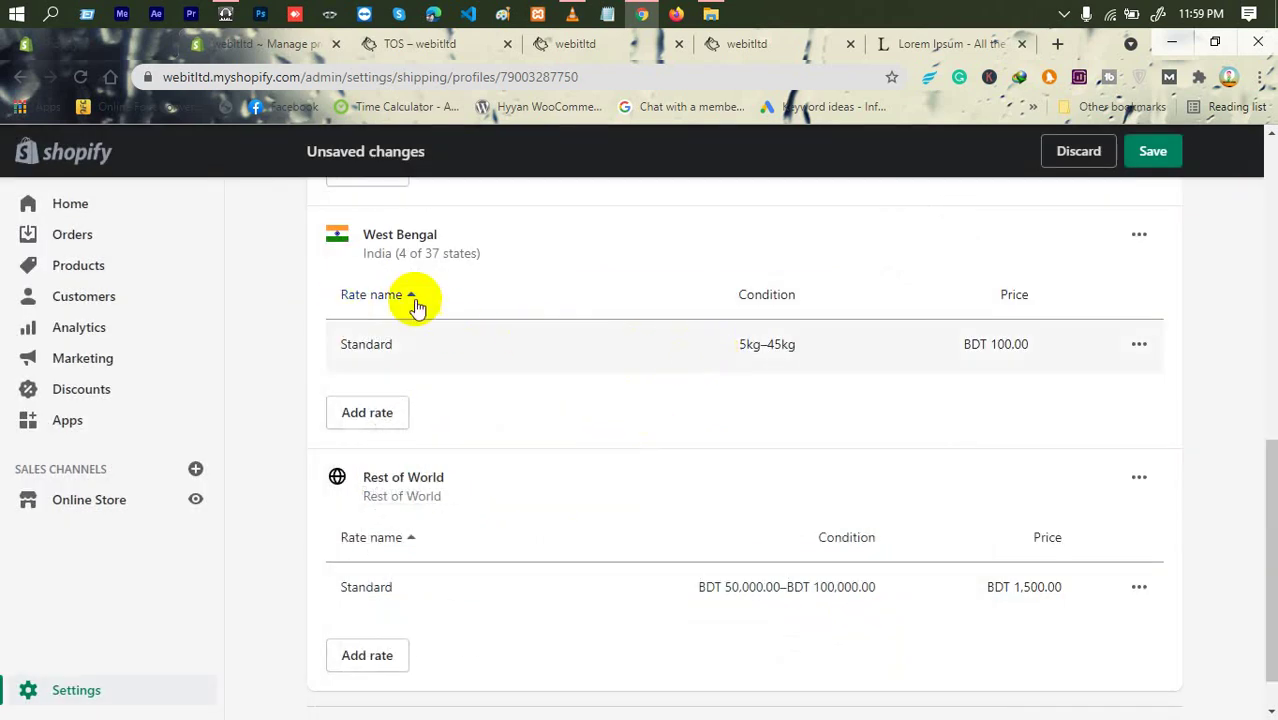
Review the West Bengal zone's covered states and its rate's name, weight condition and price.
{"action": "mouse_move", "coordinate": [379, 230]}
{"action": "left_mouse_down"}
{"action": "mouse_move", "coordinate": [502, 234]}
{"action": "mouse_move", "coordinate": [381, 250]}
{"action": "left_mouse_up"}
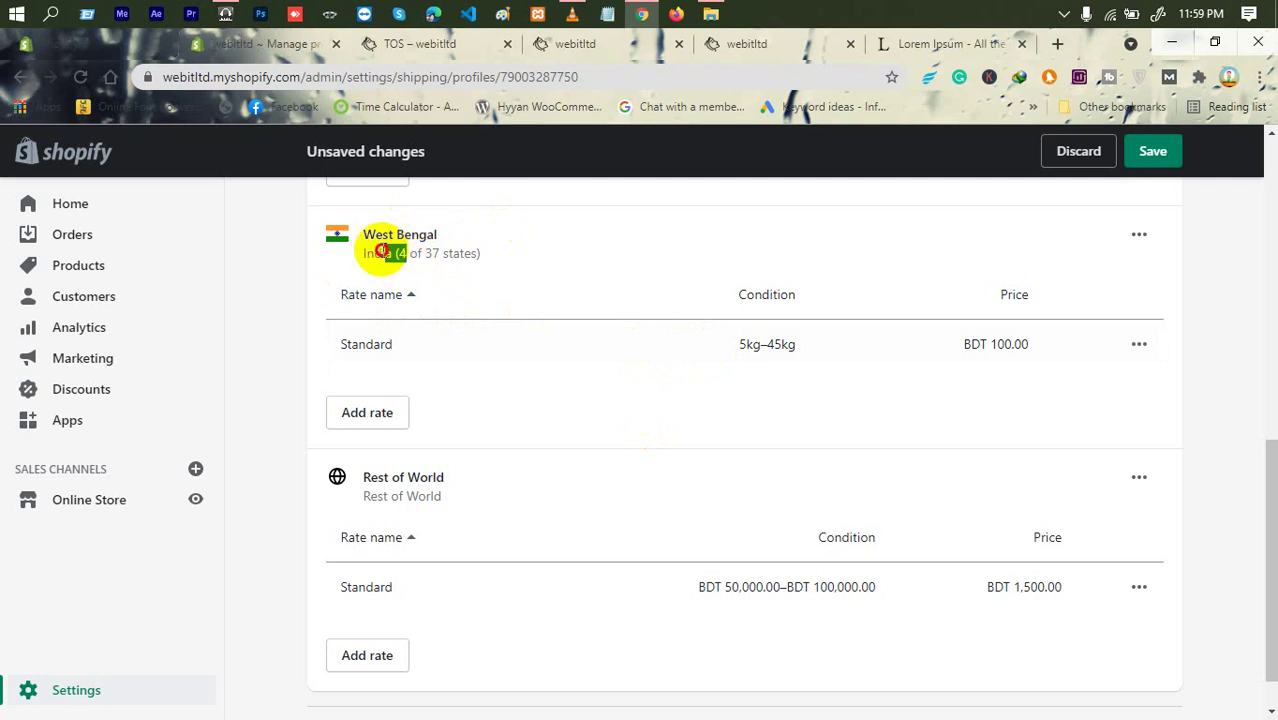
{"action": "left_click", "coordinate": [536, 288]}
{"action": "left_click_drag", "start_coordinate": [739, 344], "coordinate": [752, 344]}
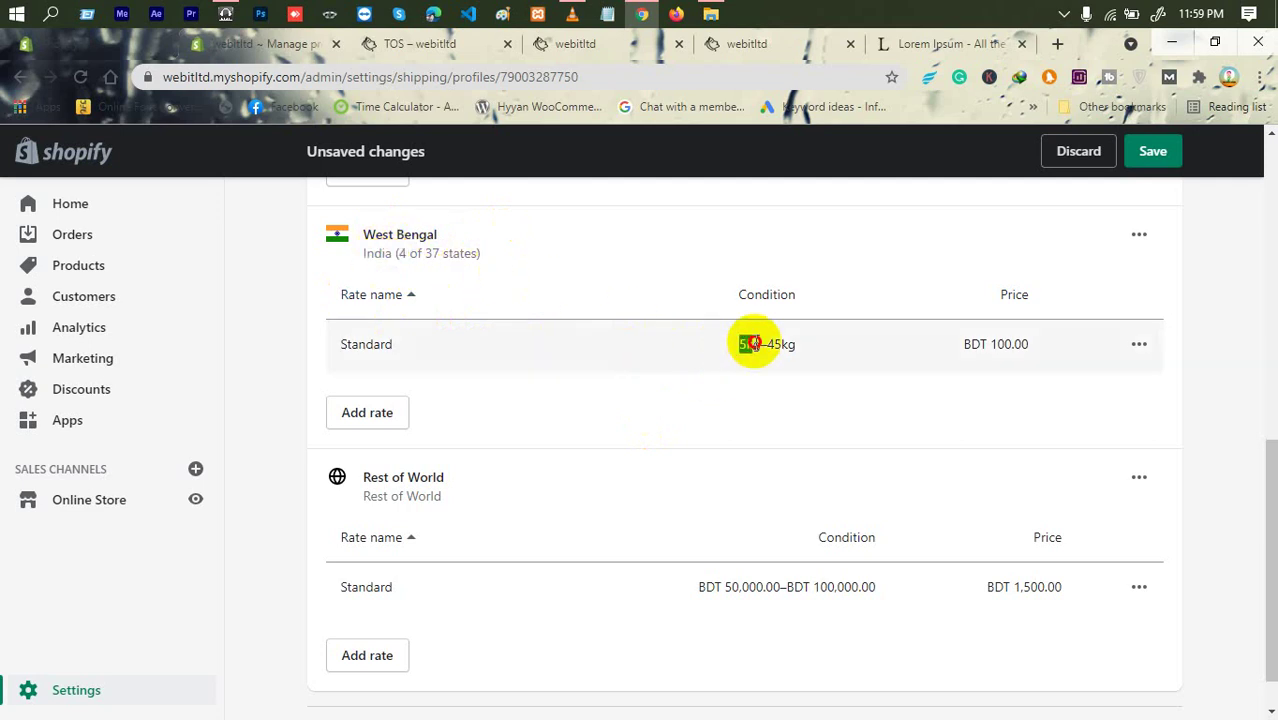
{"action": "left_click", "coordinate": [870, 346]}
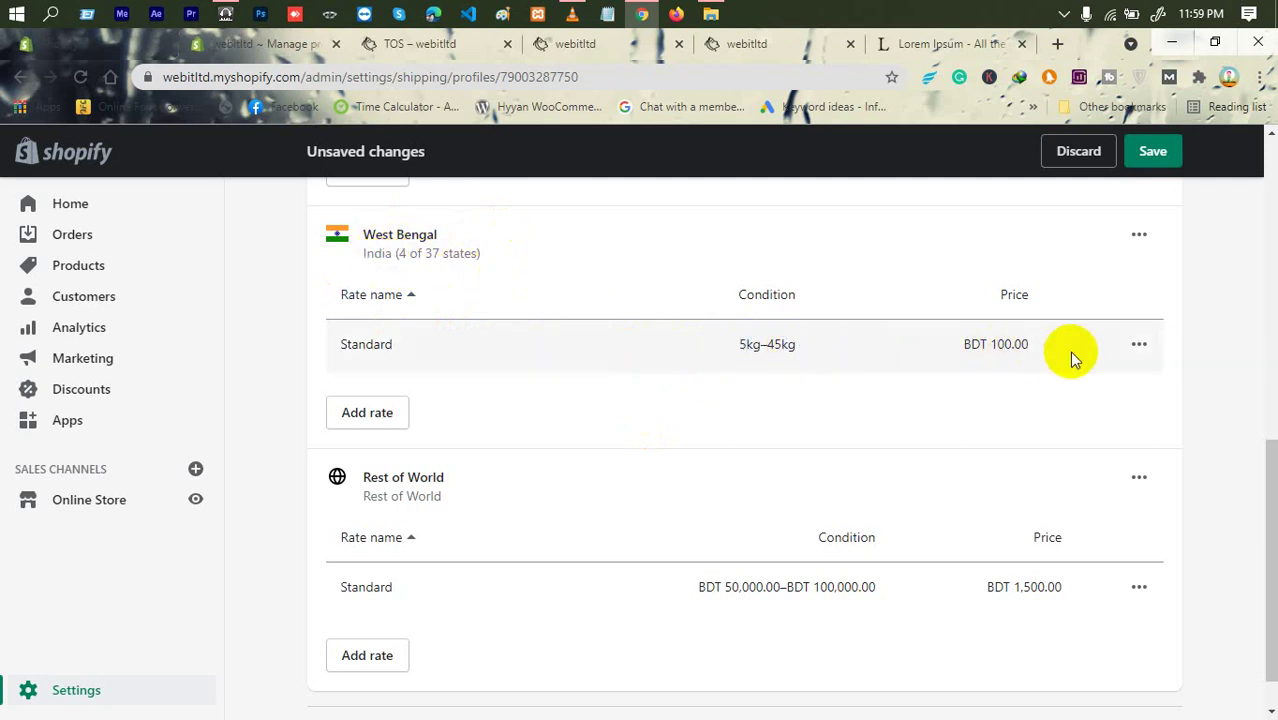
{"action": "left_click_drag", "start_coordinate": [1070, 356], "coordinate": [334, 331]}
{"action": "left_click", "coordinate": [355, 340]}
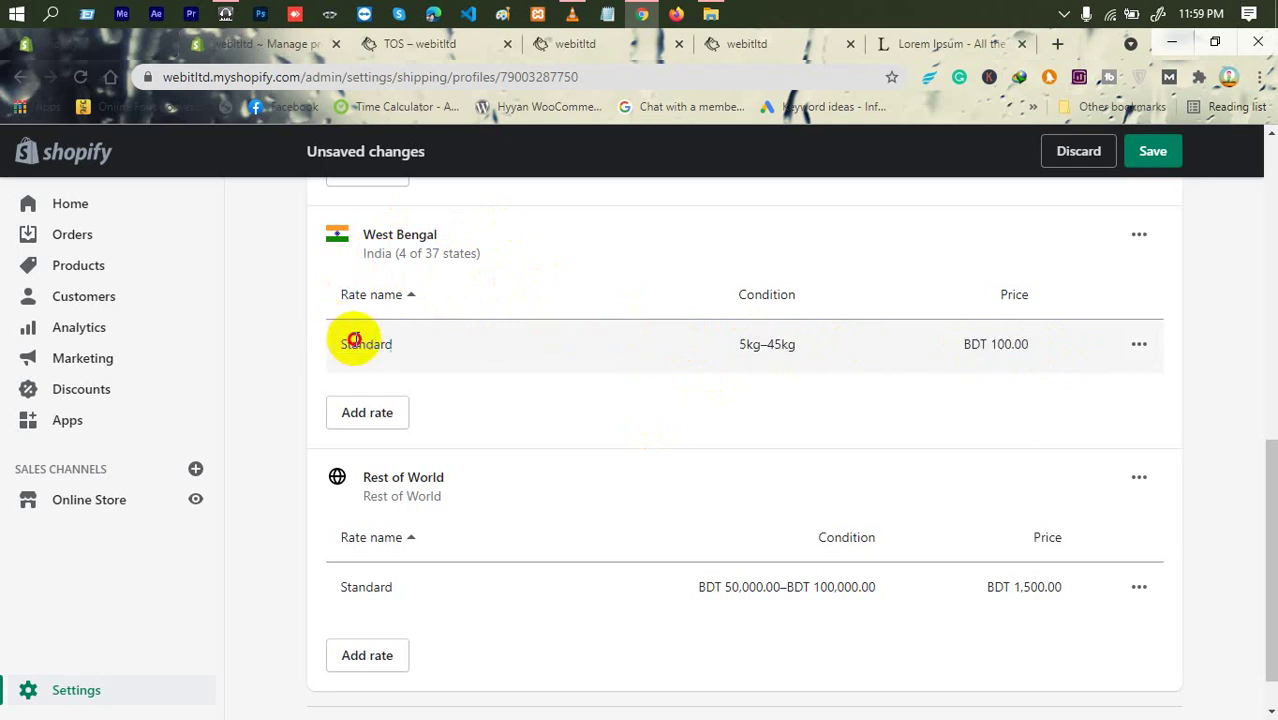
{"action": "double_click", "coordinate": [355, 340]}
{"action": "scroll", "coordinate": [593, 368], "scroll_direction": "down", "scroll_amount": 1}
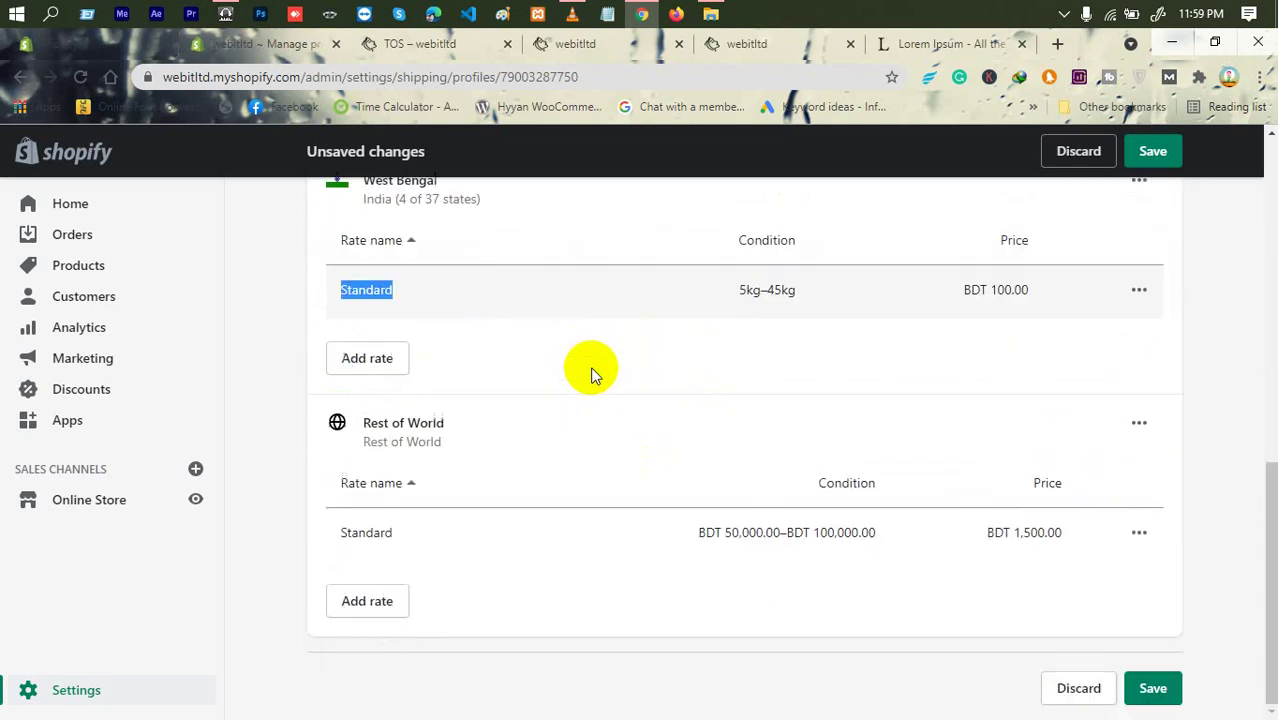
Delete the Rest of World zone from the shipping profile.
{"action": "left_click_drag", "start_coordinate": [495, 434], "coordinate": [337, 422]}
{"action": "left_click", "coordinate": [427, 423]}
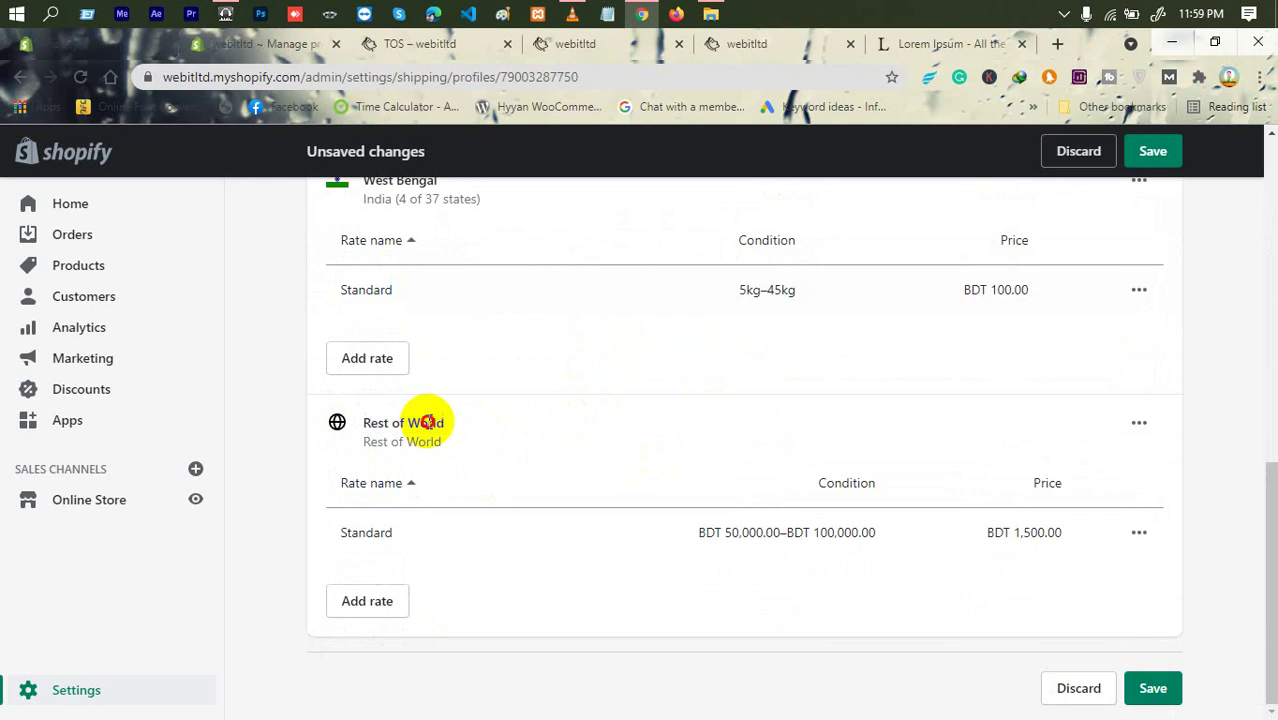
{"action": "triple_click", "coordinate": [427, 423]}
{"action": "triple_click", "coordinate": [436, 422]}
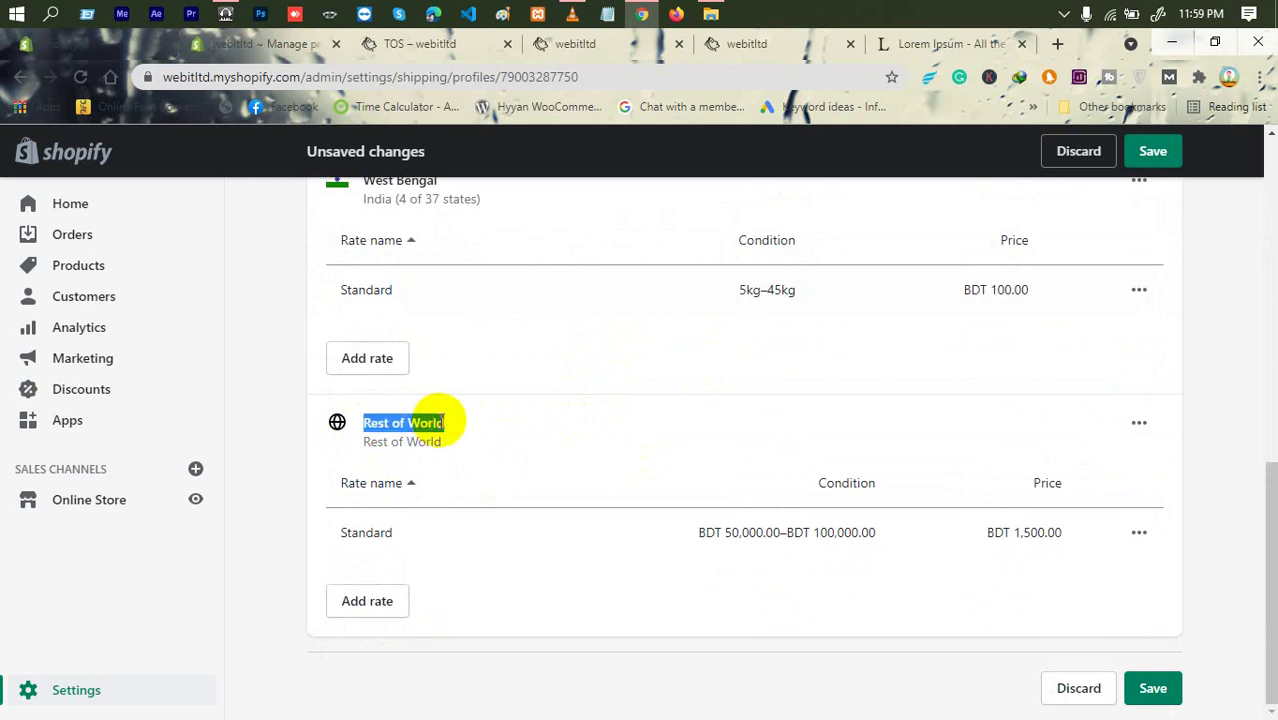
{"action": "left_click", "coordinate": [438, 422]}
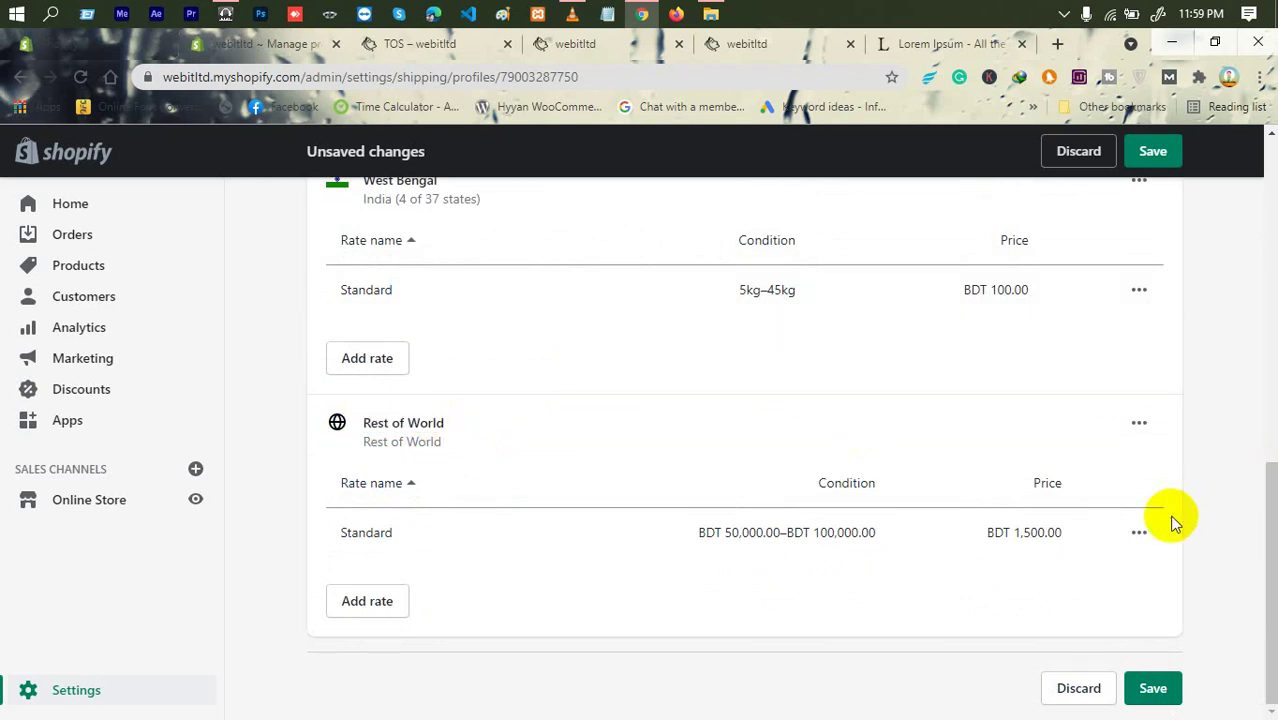
{"action": "left_click", "coordinate": [1139, 424]}
{"action": "left_click", "coordinate": [1112, 509]}
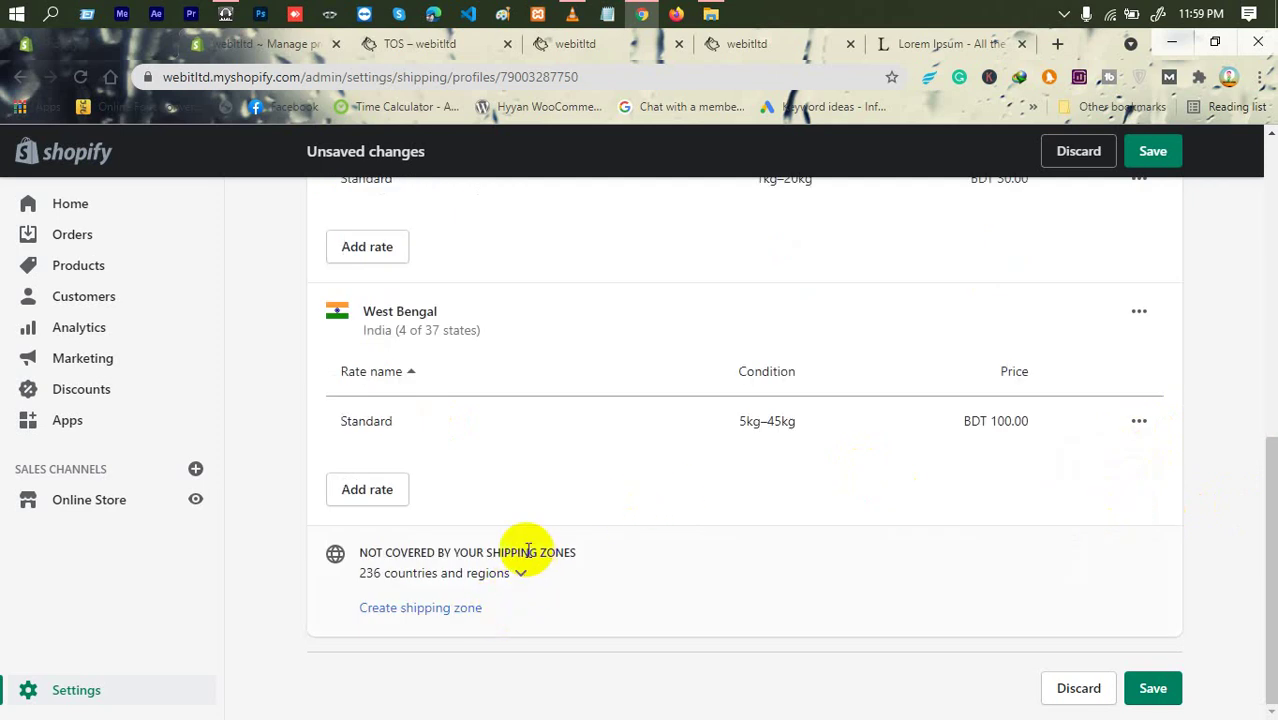
{"action": "left_click_drag", "start_coordinate": [579, 591], "coordinate": [366, 540]}
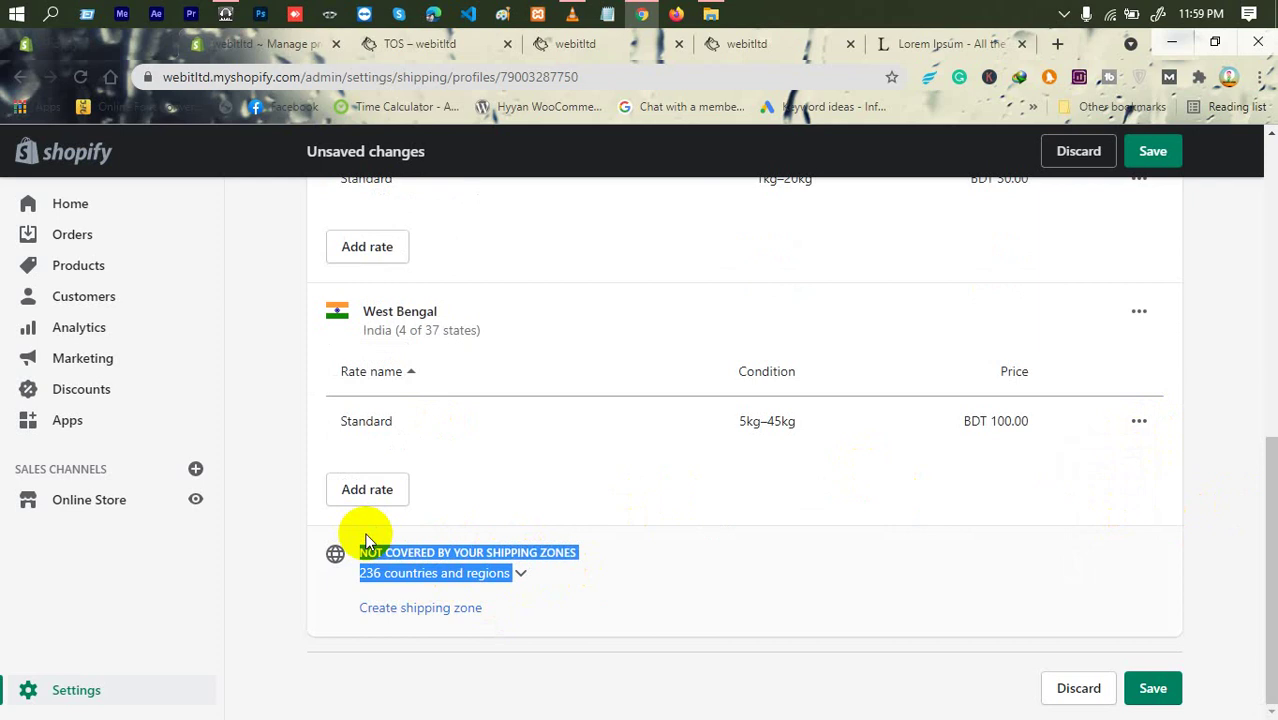
{"action": "scroll", "coordinate": [787, 496], "scroll_direction": "up", "scroll_amount": 10}
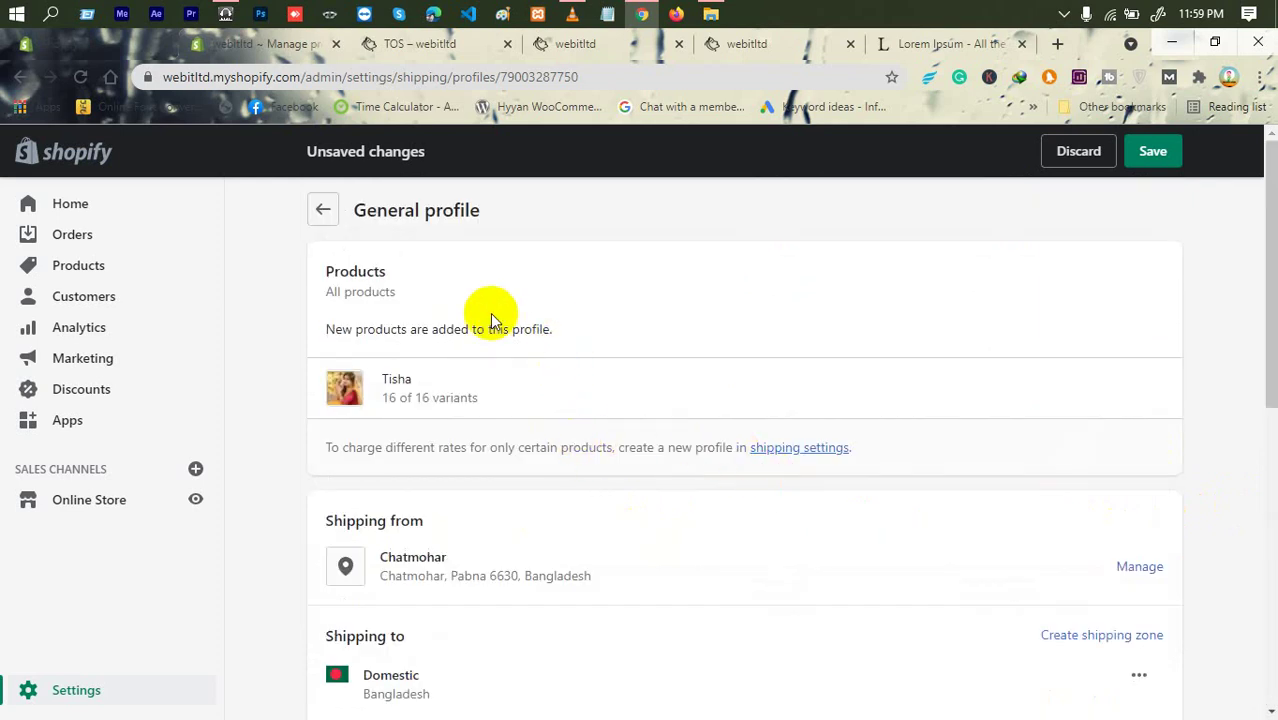
{"action": "scroll", "coordinate": [800, 475], "scroll_direction": "down", "scroll_amount": 3}
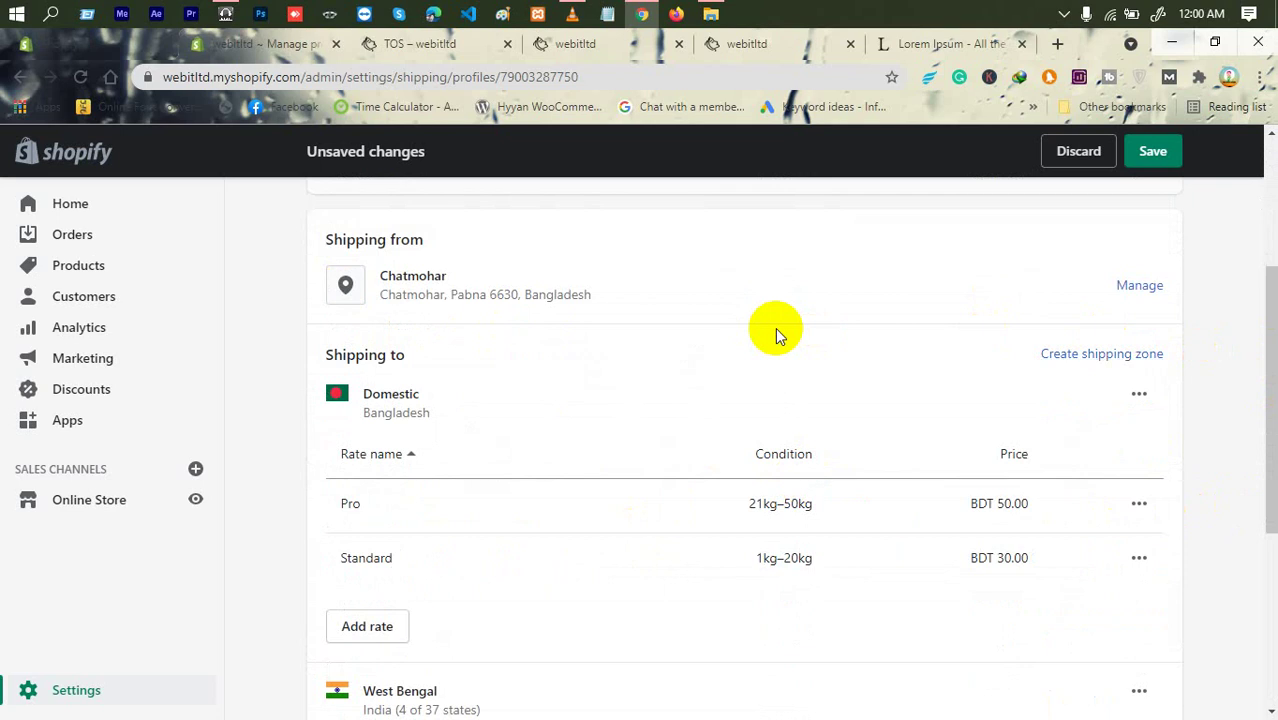